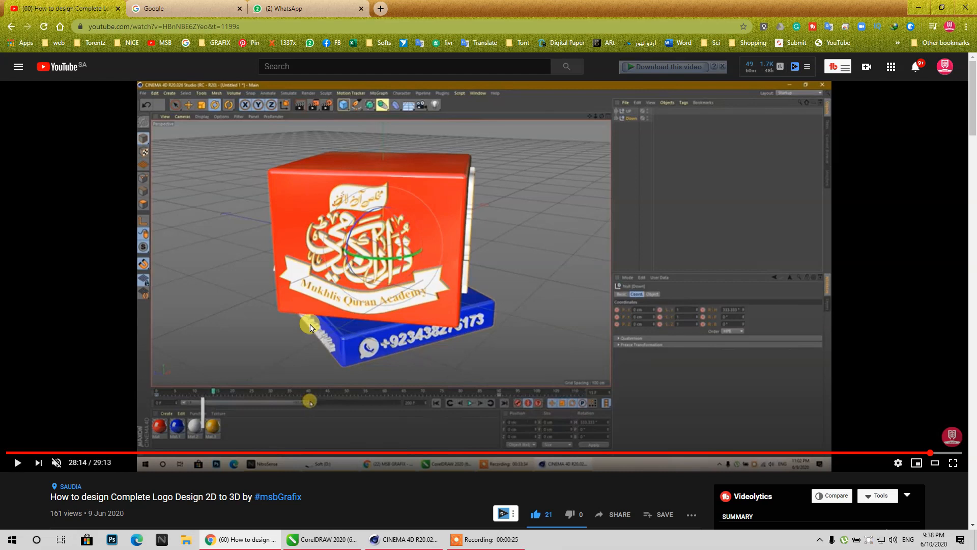
Close the WhatsApp tab, minimize the browser and switch to Cinema 4D
middle_click(300, 15)
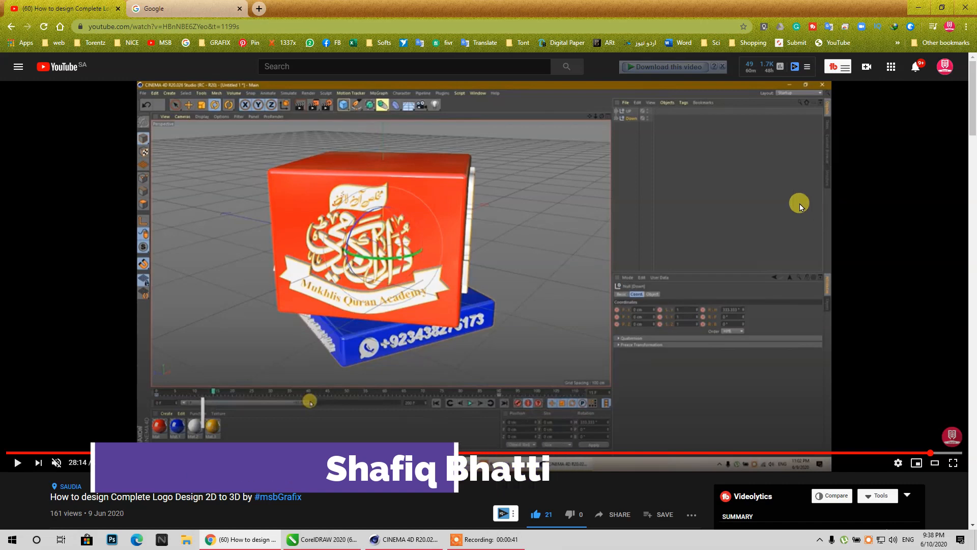
scroll(799, 203, down, 10)
scroll(136, 280, up, 2)
scroll(135, 280, down, 9)
scroll(285, 295, up, 7)
scroll(411, 240, up, 10)
click(919, 8)
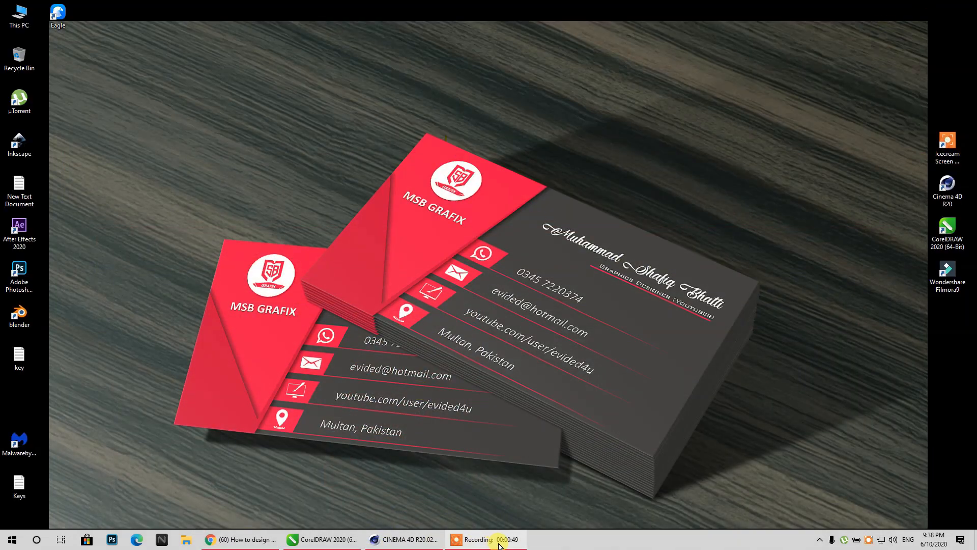
click(399, 541)
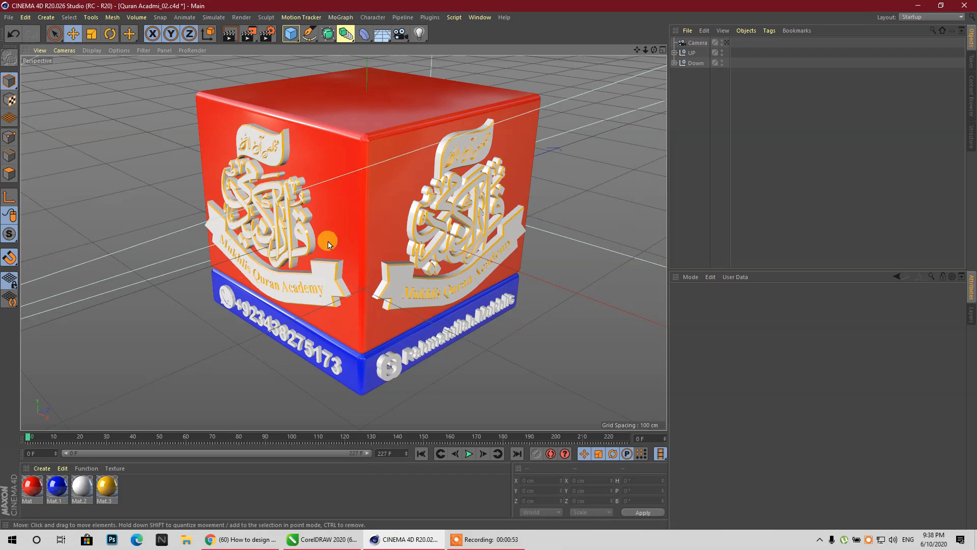
Compare the view through the scene camera with the free perspective view of the logo cube
click(727, 43)
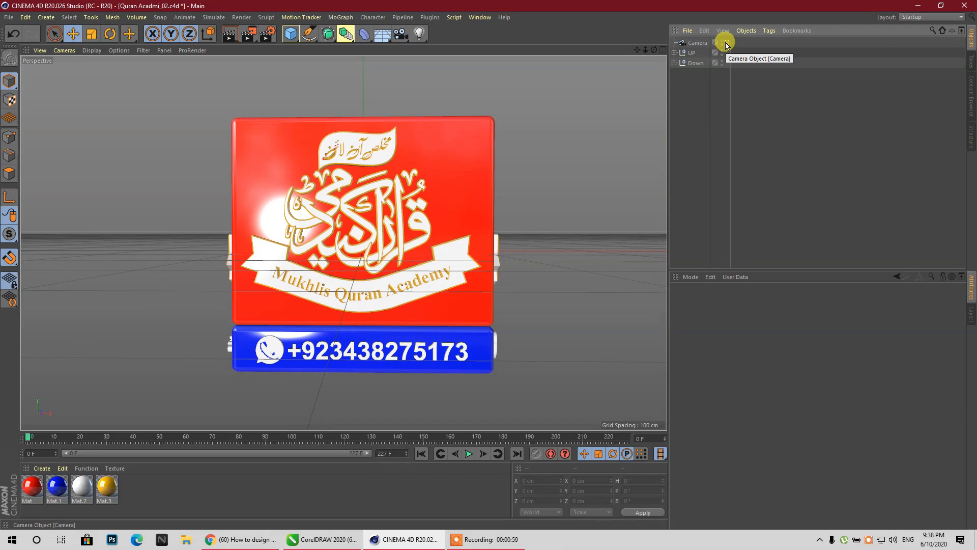
click(727, 43)
alt+right_drag(310, 226, 33, 312)
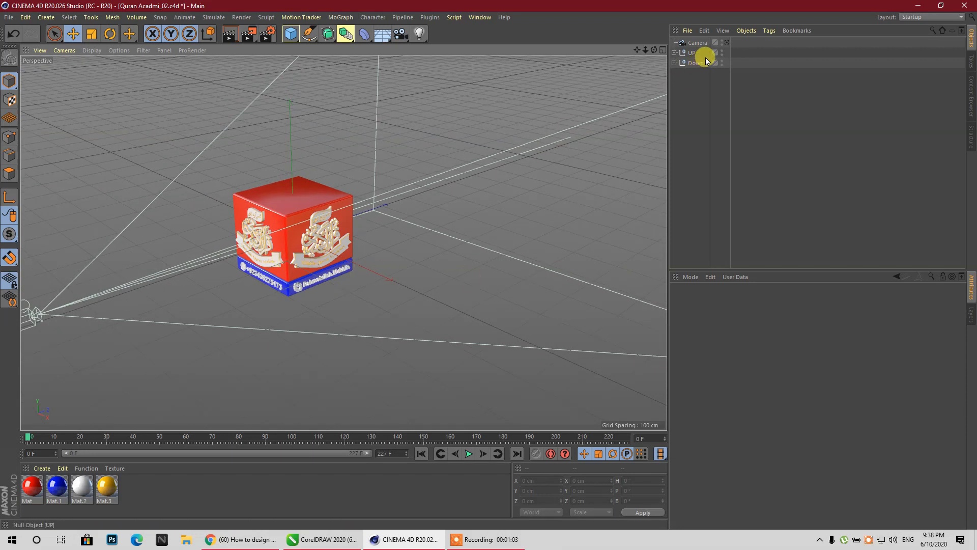
click(726, 43)
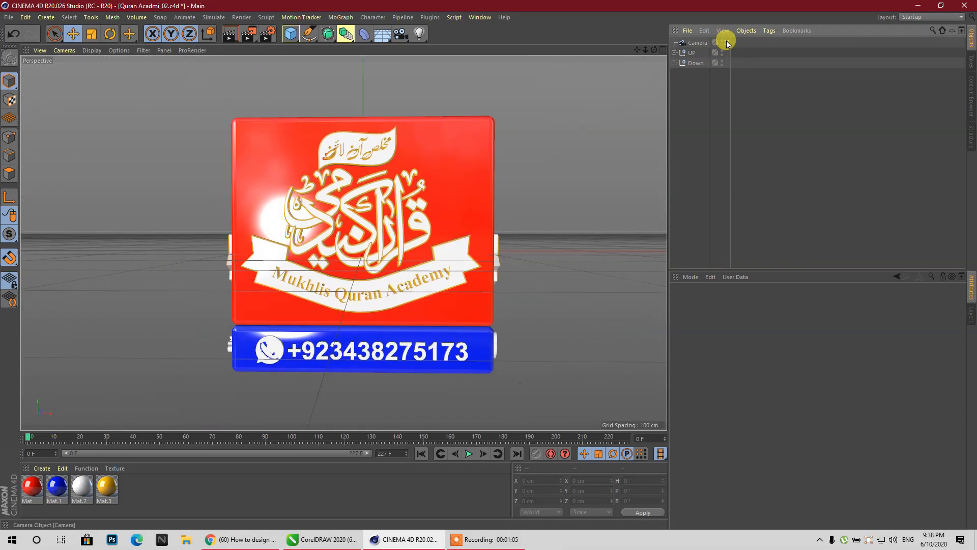
click(726, 43)
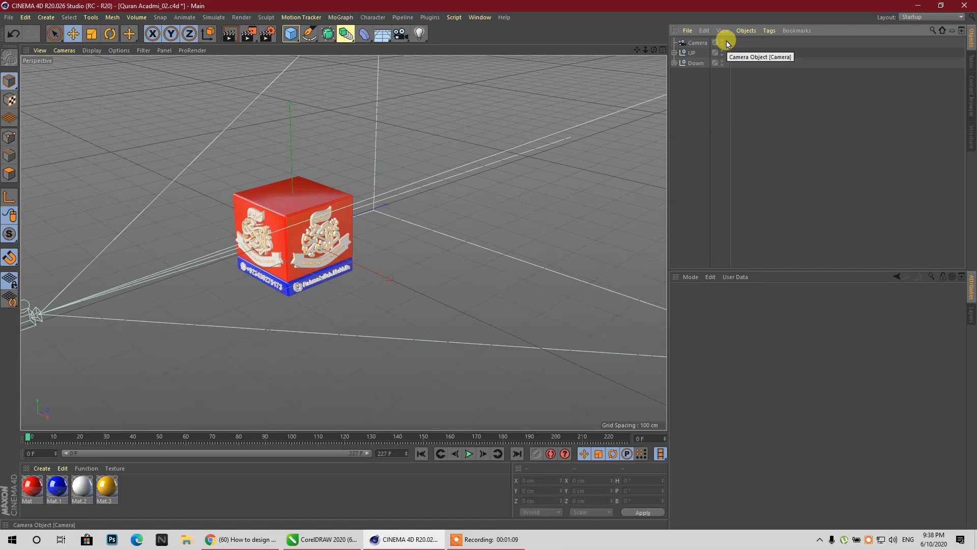
Add a second camera, look through it and frame a close-up of the cube's raised logo
click(401, 34)
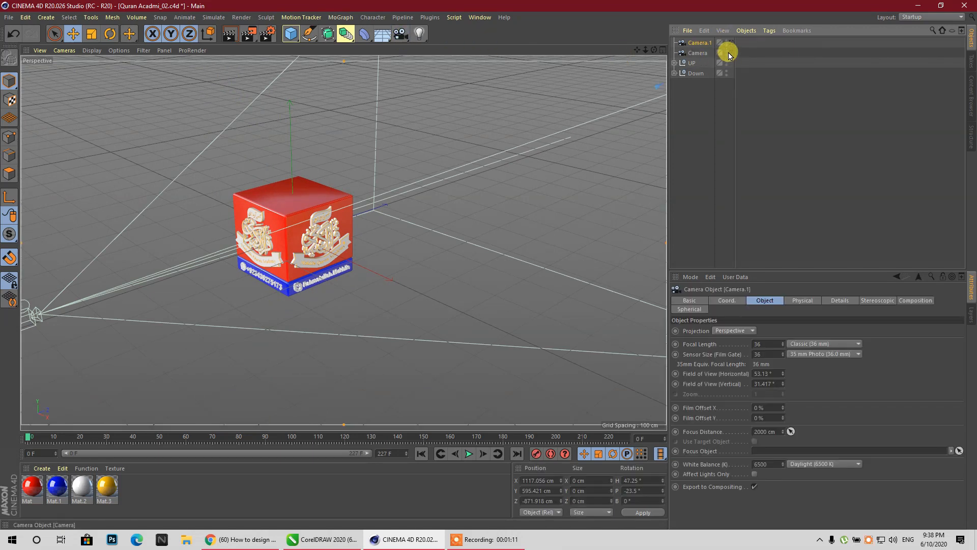
click(732, 53)
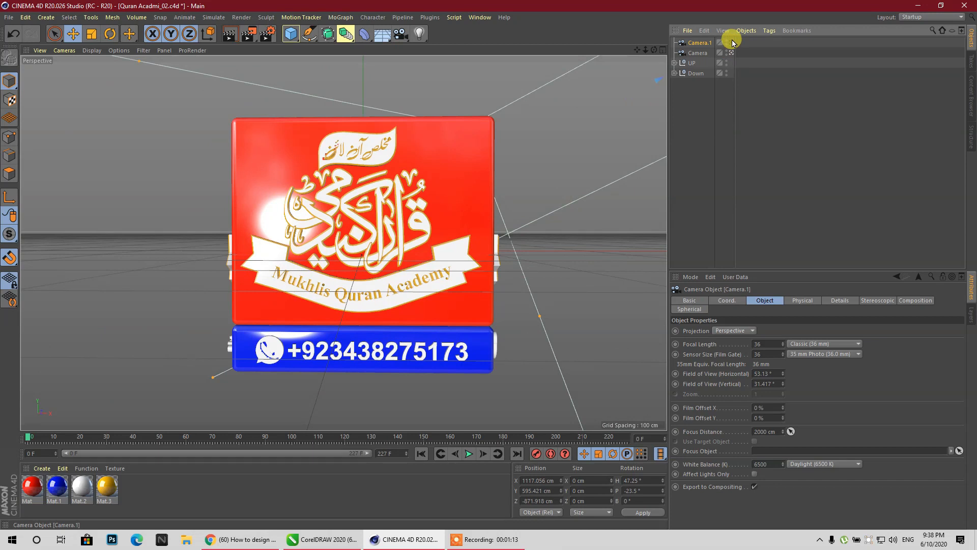
click(733, 42)
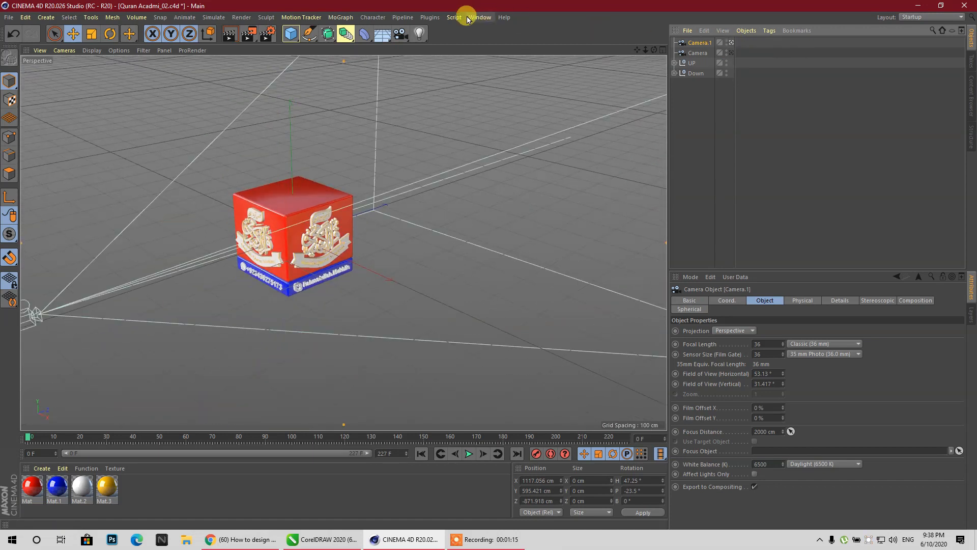
drag(654, 50, 656, 50)
scroll(349, 265, up, 10)
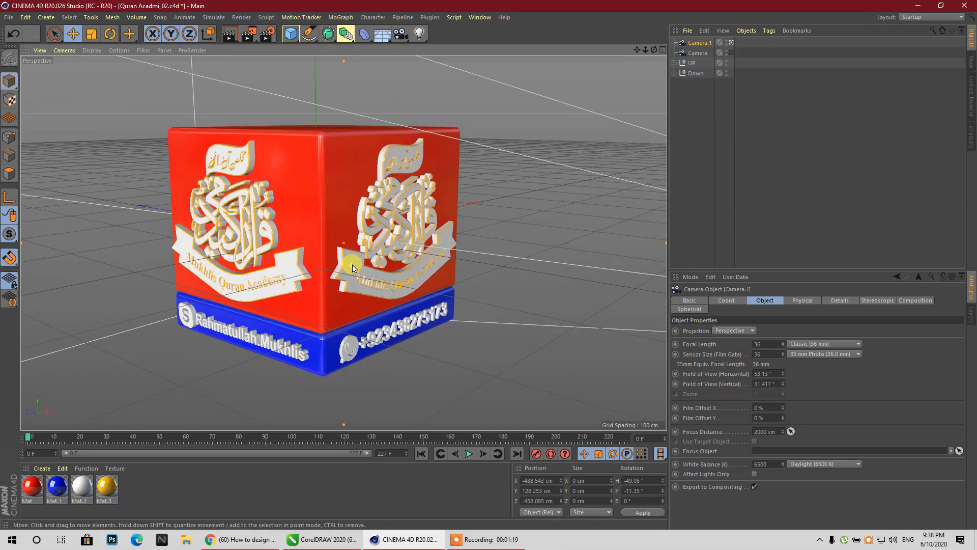
scroll(411, 164, up, 5)
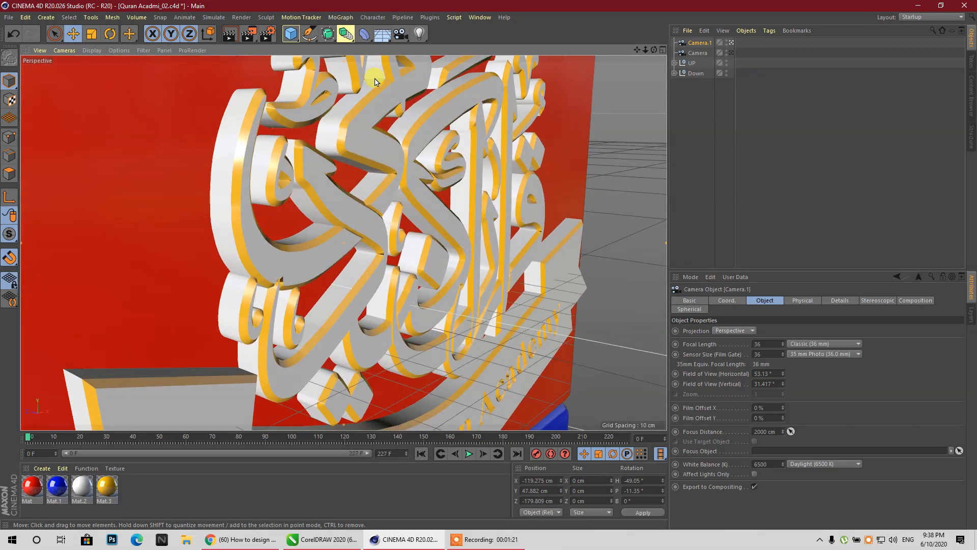
Add a third camera at the close-up view, then switch the viewport back to the original camera
click(400, 34)
click(731, 63)
click(732, 53)
click(732, 44)
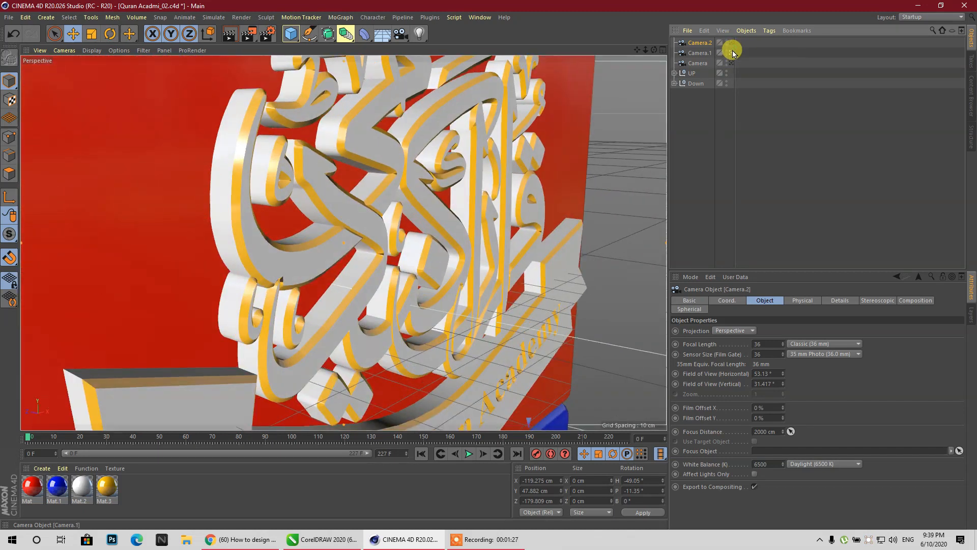
click(732, 63)
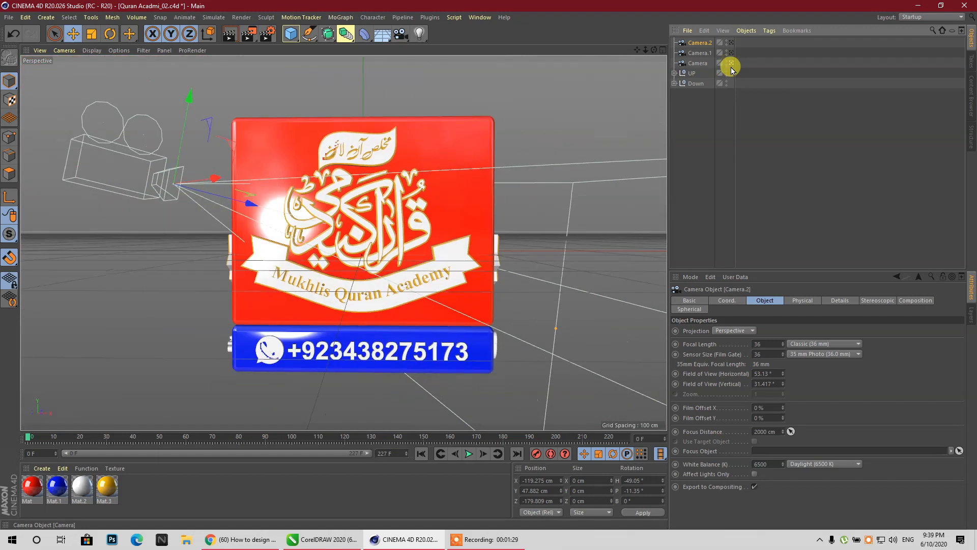
Delete the two extra cameras, keeping only the original one
click(699, 52)
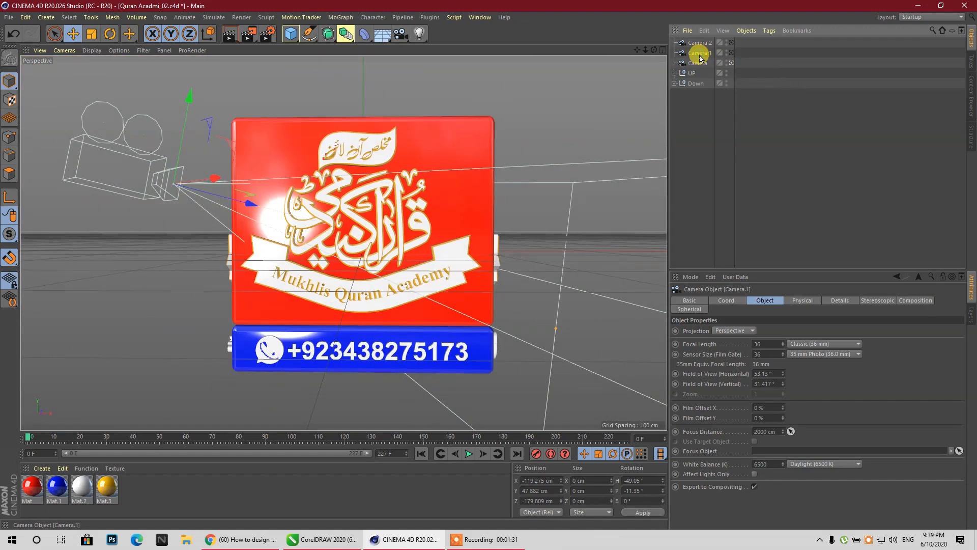
key(Delete)
click(697, 42)
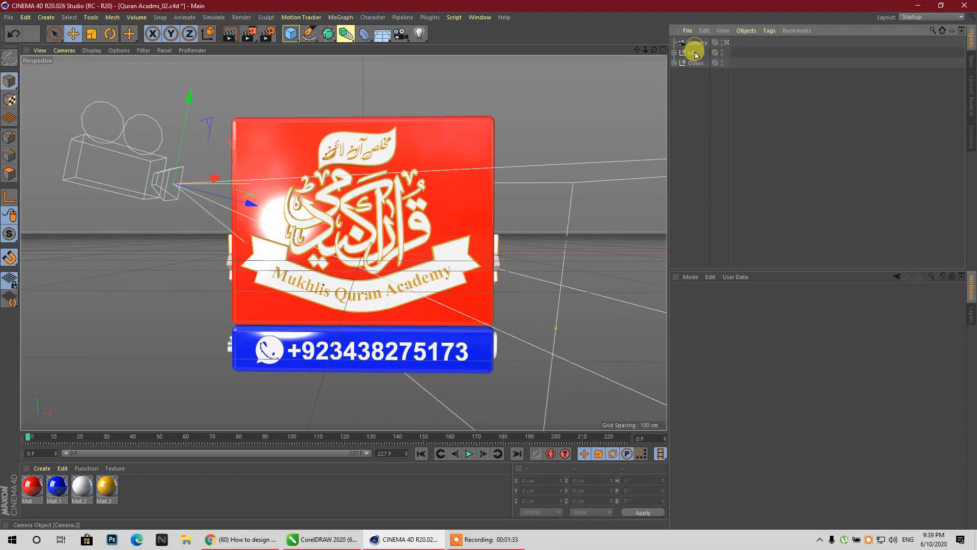
key(Delete)
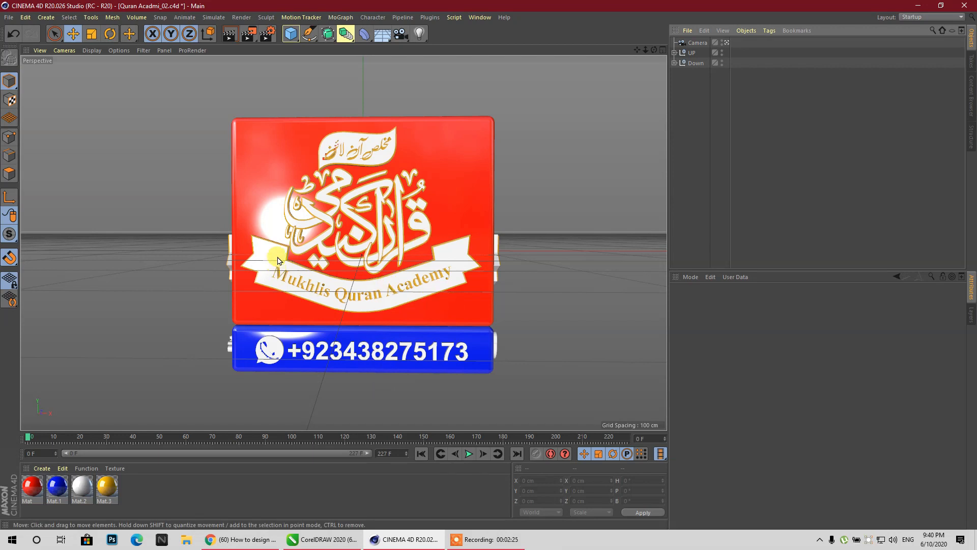
Add a plane in the free perspective view with +Z orientation and move it to about 706 cm along Z, behind the cube
click(727, 43)
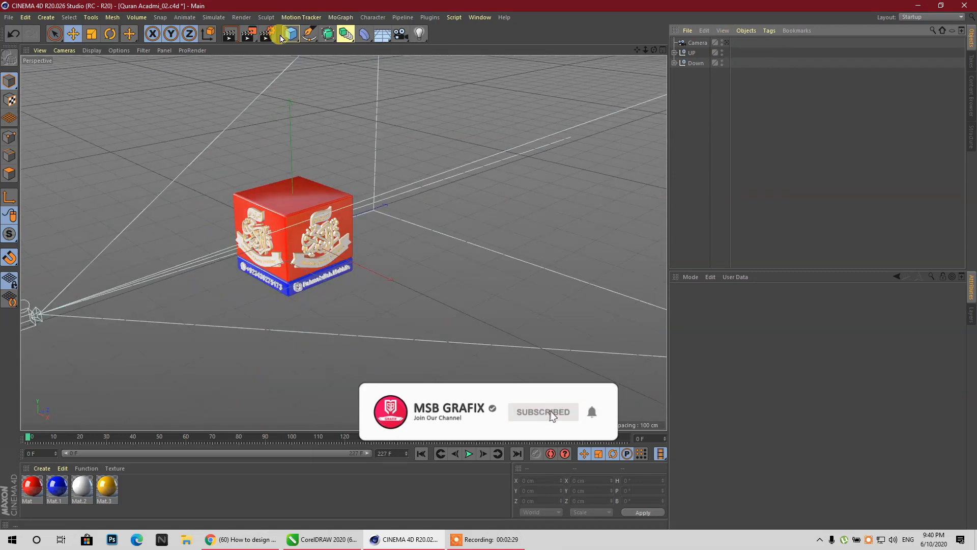
click(290, 34)
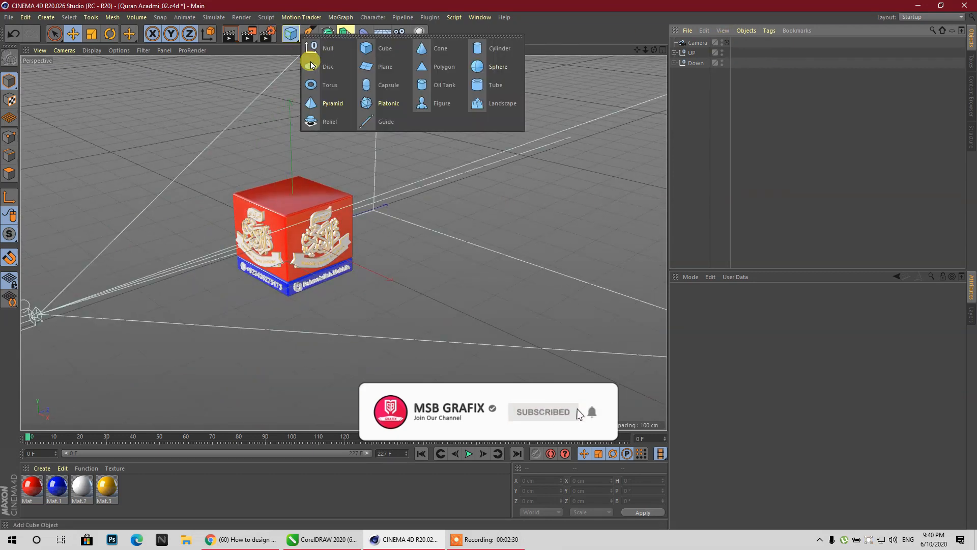
click(394, 68)
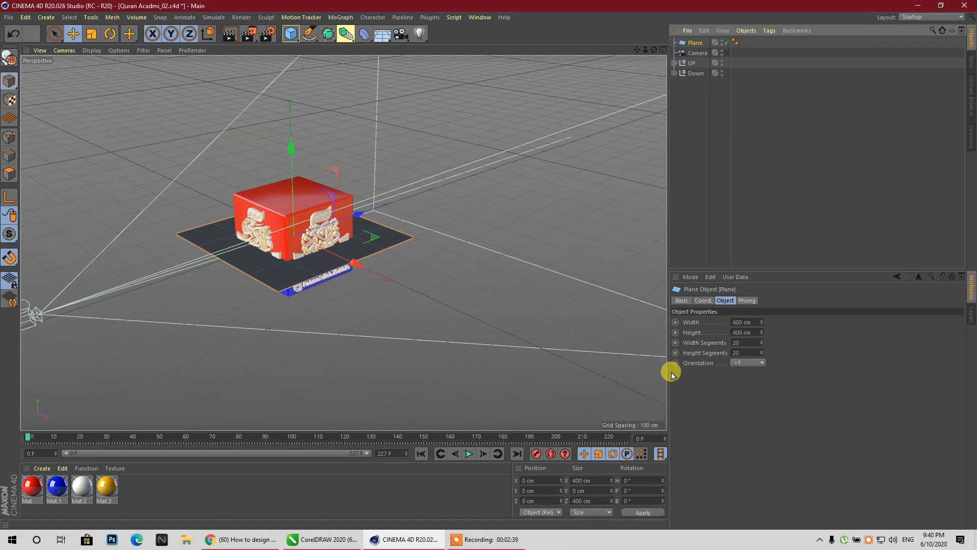
click(757, 362)
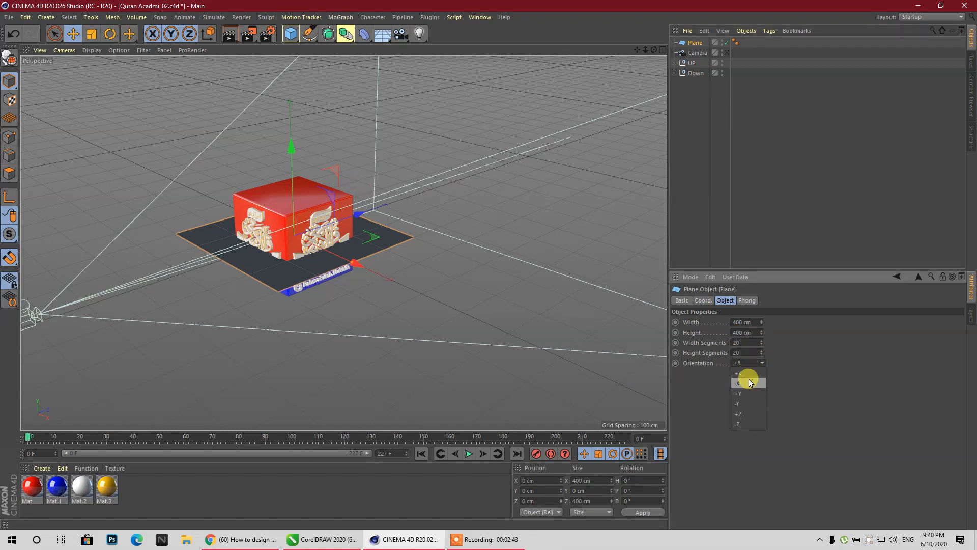
click(746, 413)
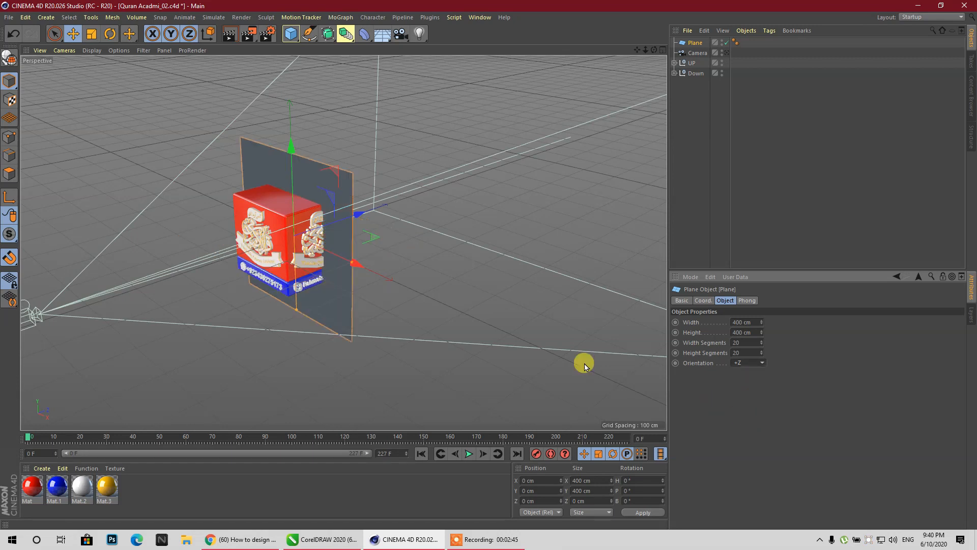
drag(359, 213, 529, 172)
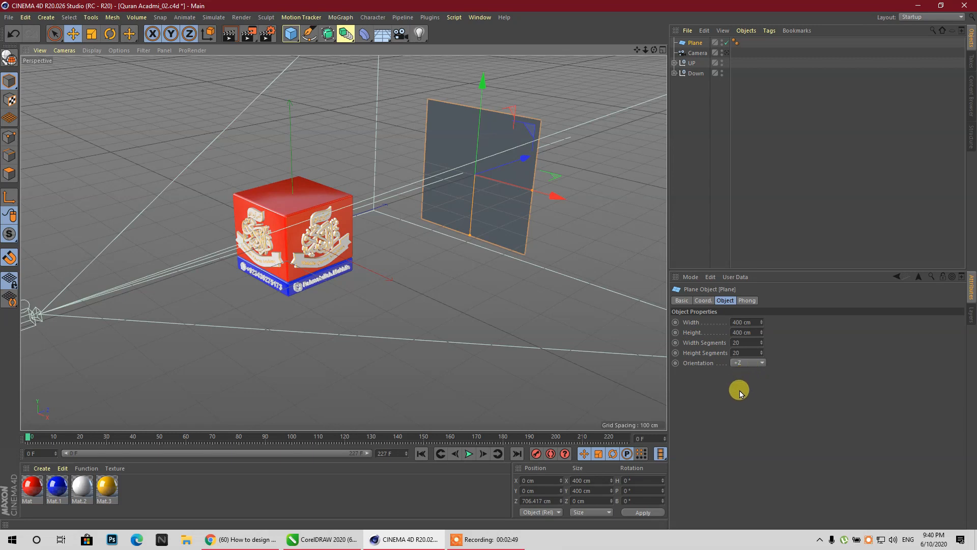
click(748, 362)
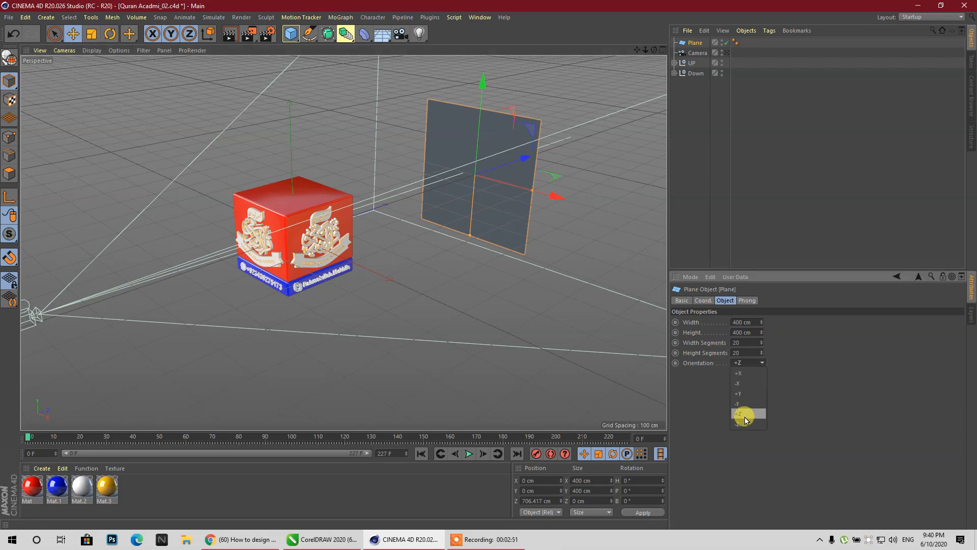
click(744, 422)
click(745, 363)
click(751, 415)
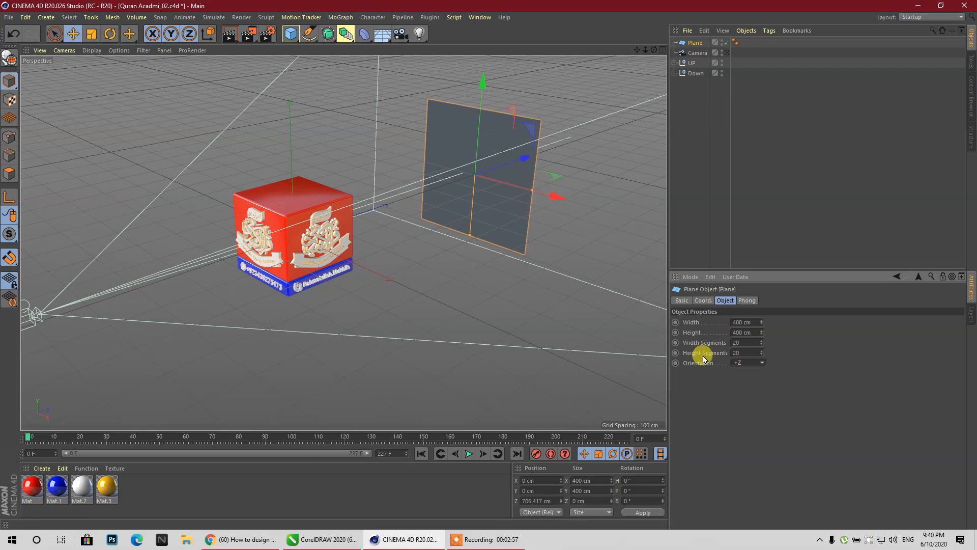
click(751, 362)
click(702, 409)
Resize the plane to about 2270 cm wide and 1340 cm high, and move it back to about 1408 cm along Z
scroll(282, 267, down, 4)
drag(458, 219, 514, 241)
scroll(256, 247, down, 5)
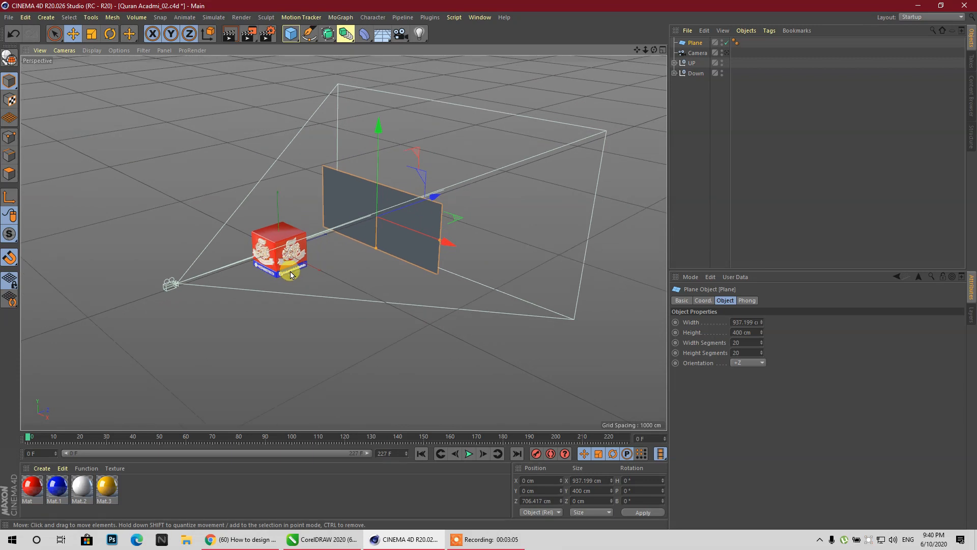
drag(413, 247, 543, 284)
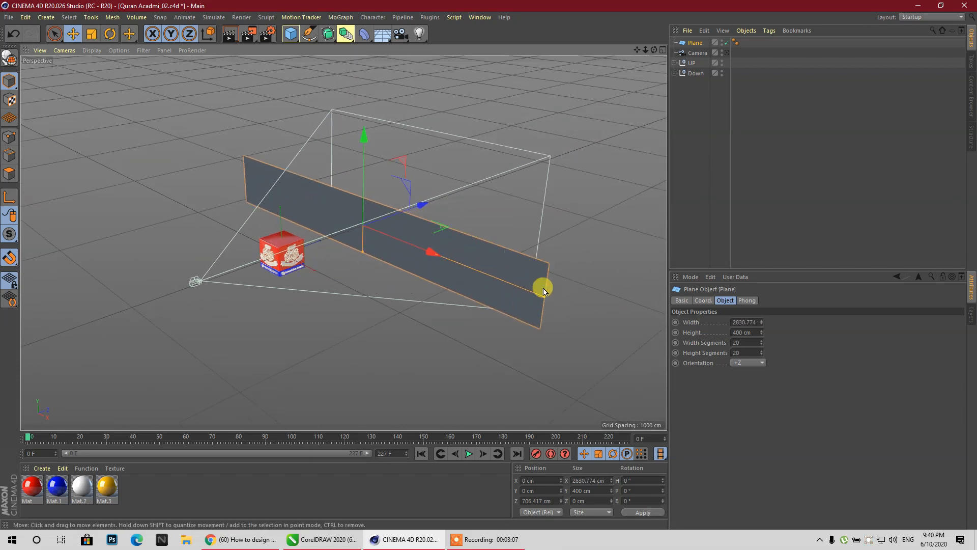
drag(365, 264, 362, 325)
drag(426, 204, 481, 186)
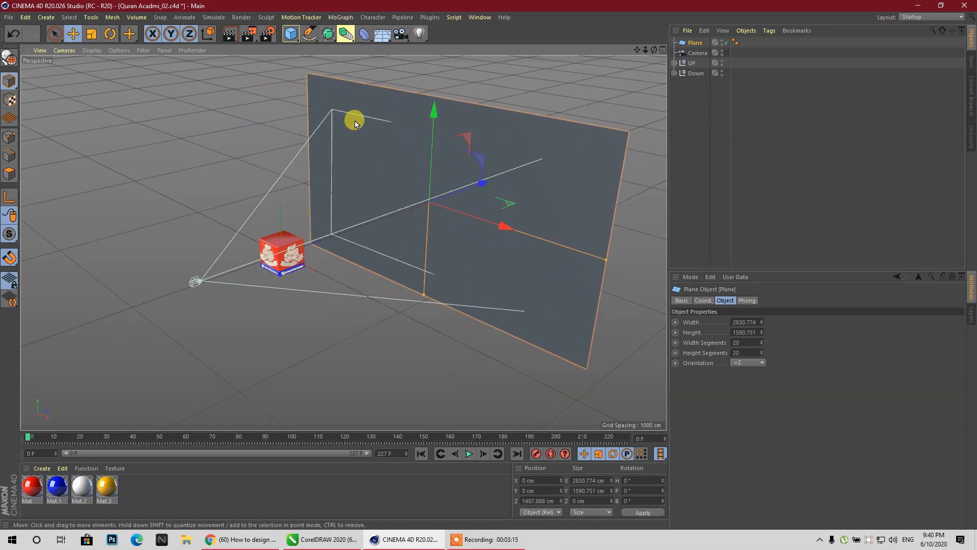
drag(605, 261, 555, 242)
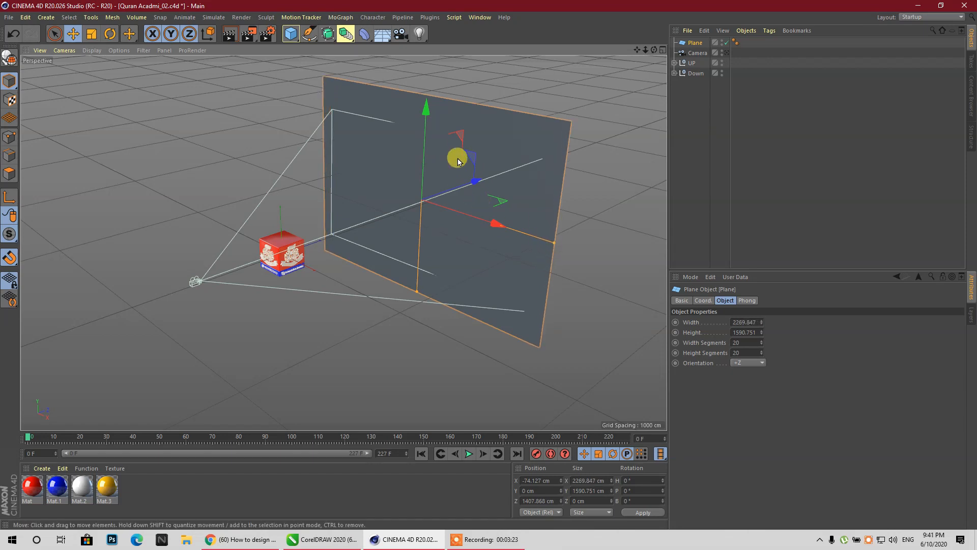
drag(417, 288, 419, 282)
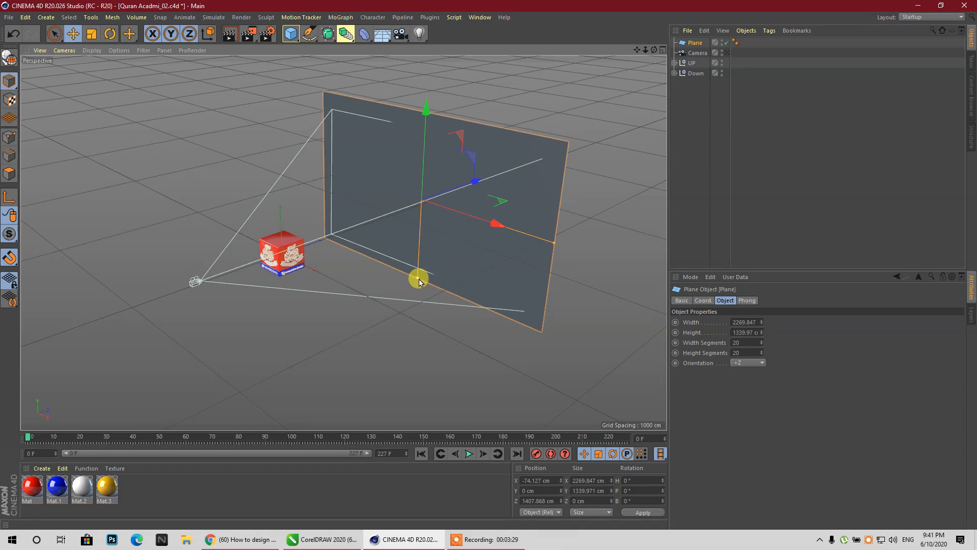
Create a new material with a green luminance colour (H 130°, S 100%, V 100%) and its reflectance turned off
double_click(176, 500)
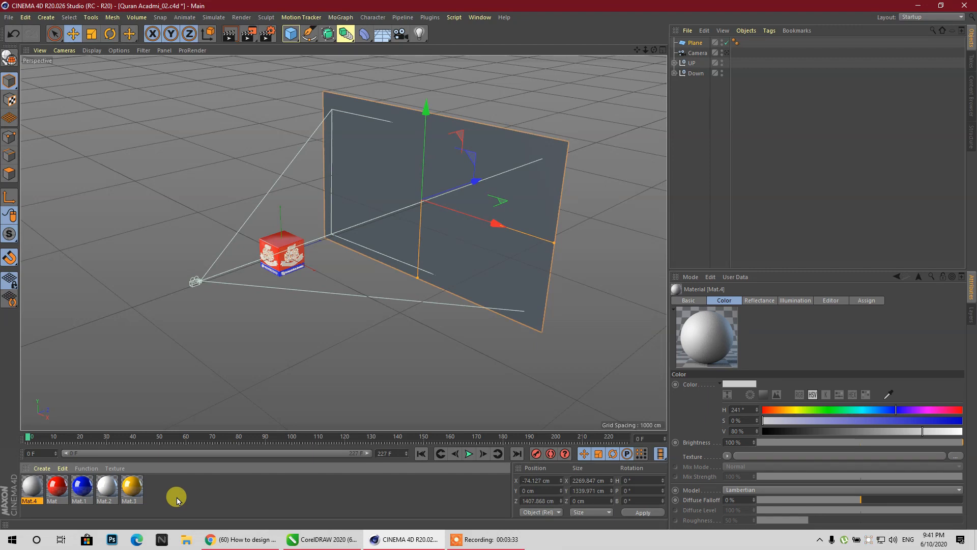
click(37, 492)
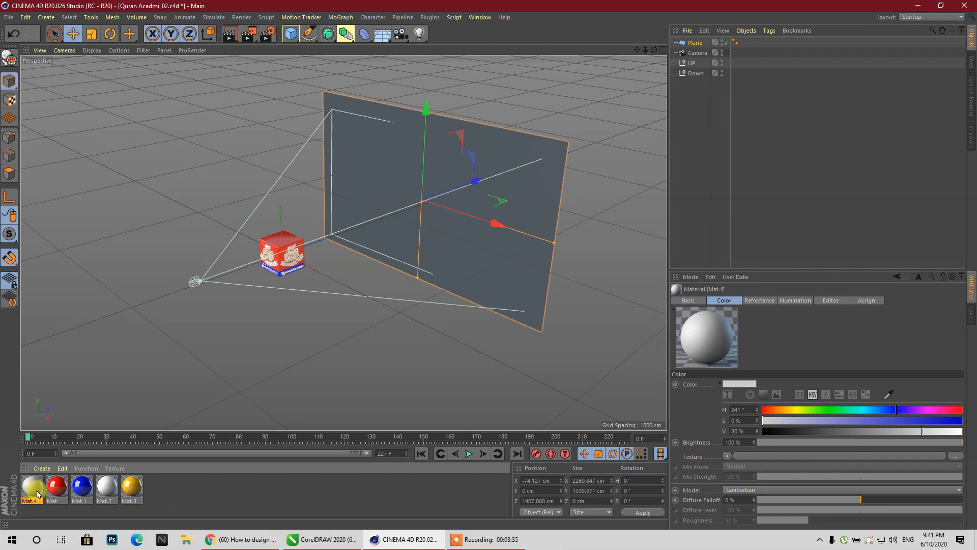
double_click(37, 493)
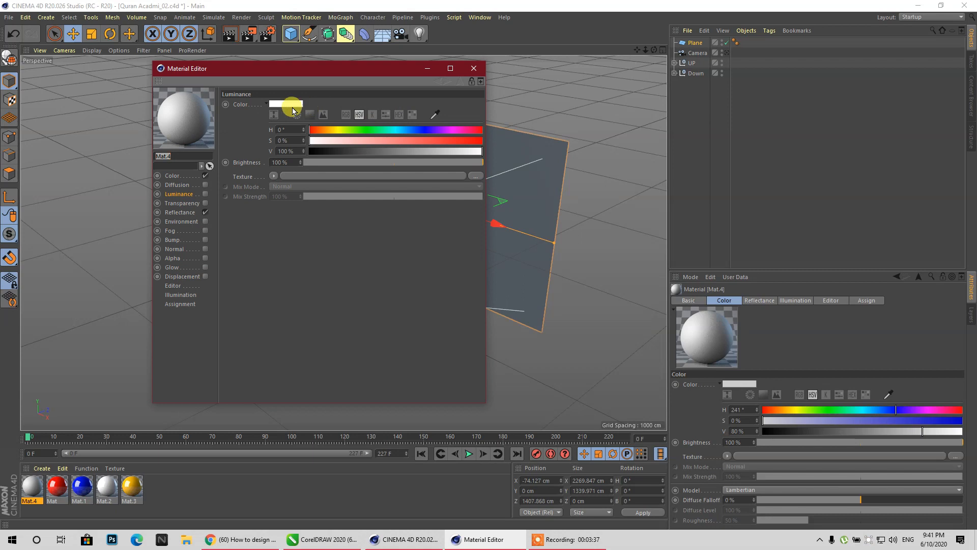
drag(339, 129, 533, 142)
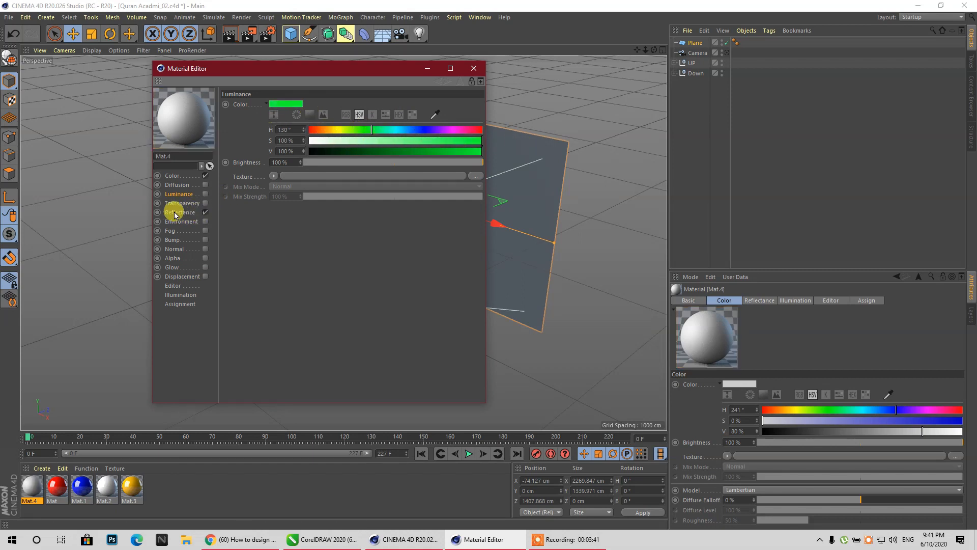
click(205, 212)
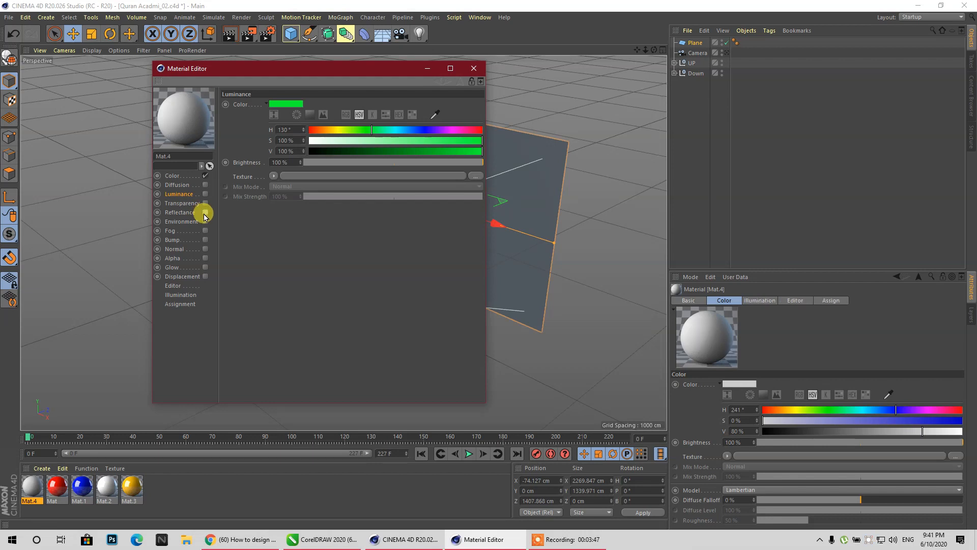
Switch to the Chrome browser and close its window
click(268, 538)
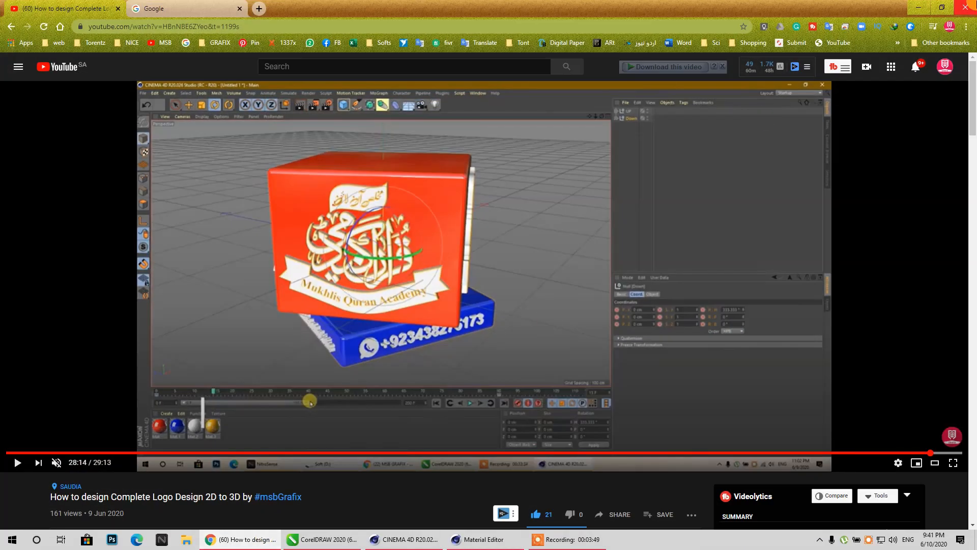
click(965, 7)
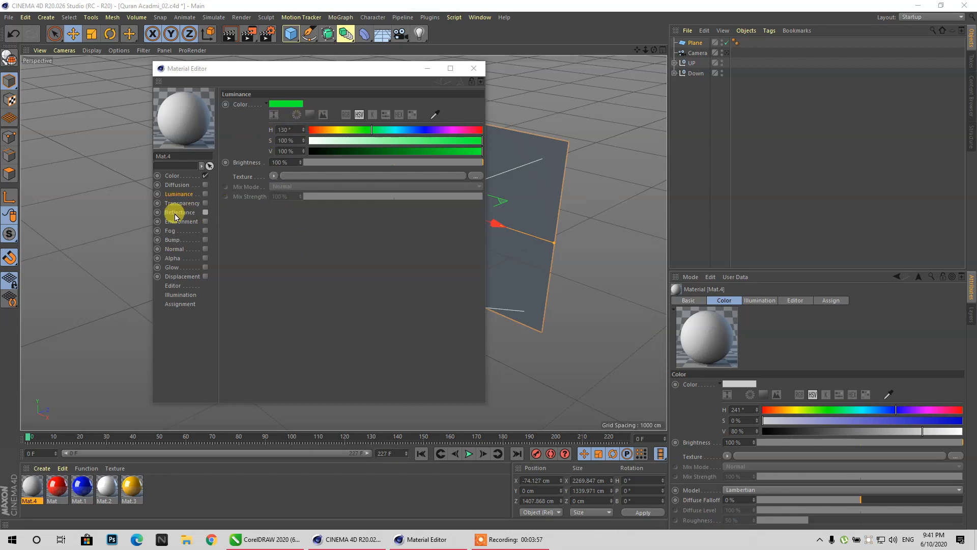
Set the new material's base colour to green with hue 100°, saturation 100% and value 100%
click(187, 176)
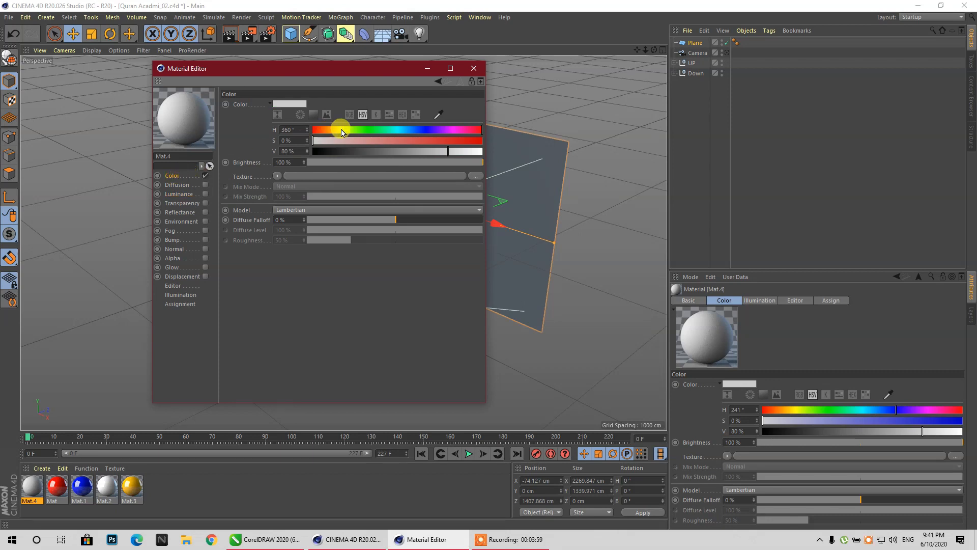
click(364, 130)
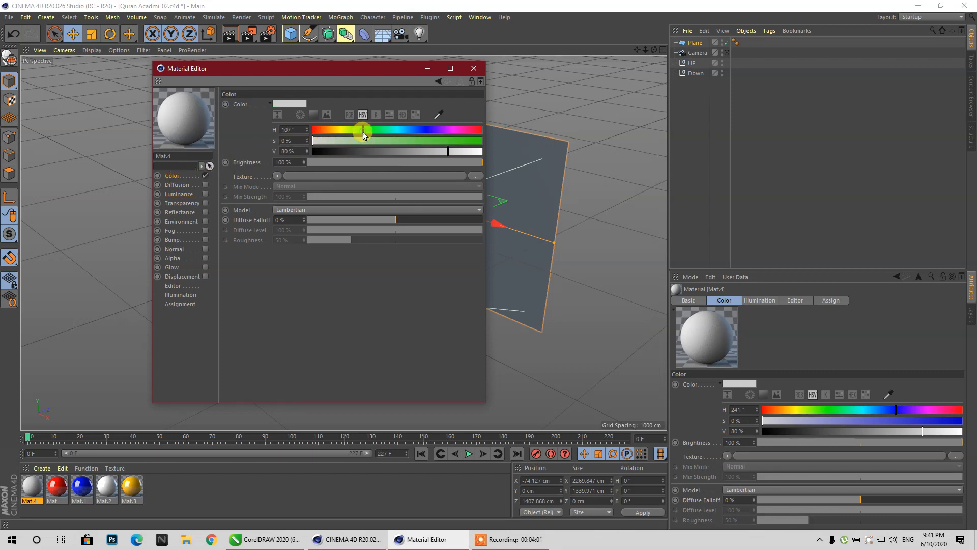
click(480, 141)
click(476, 150)
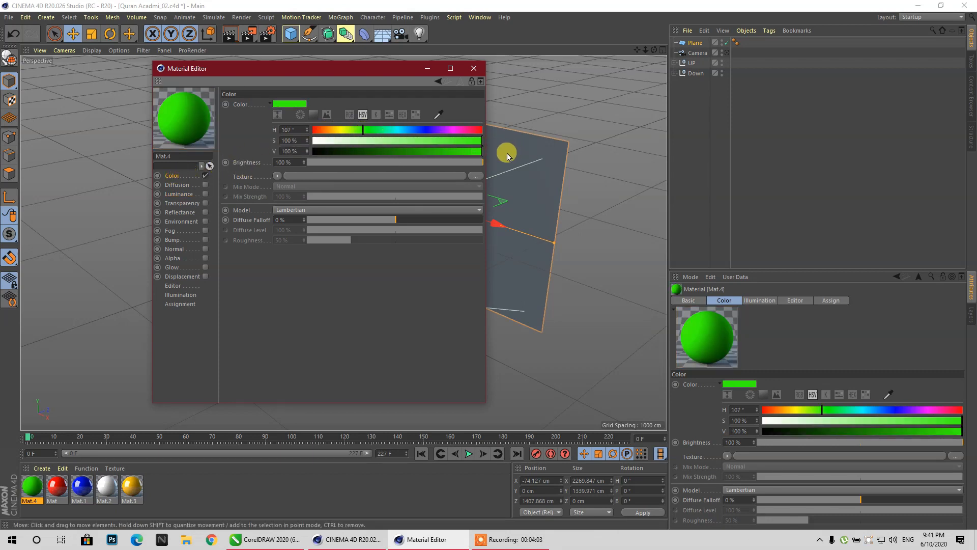
drag(460, 141, 583, 139)
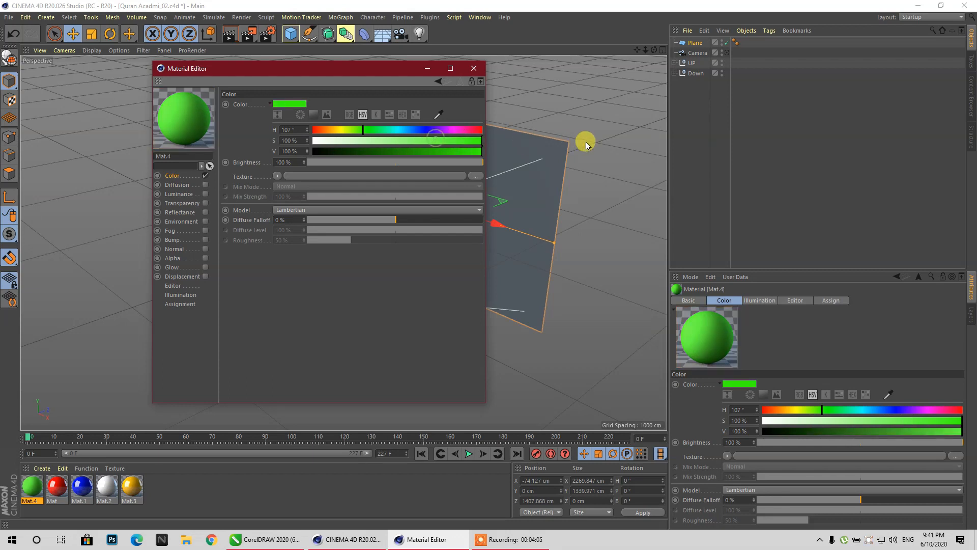
click(408, 151)
drag(407, 152, 497, 148)
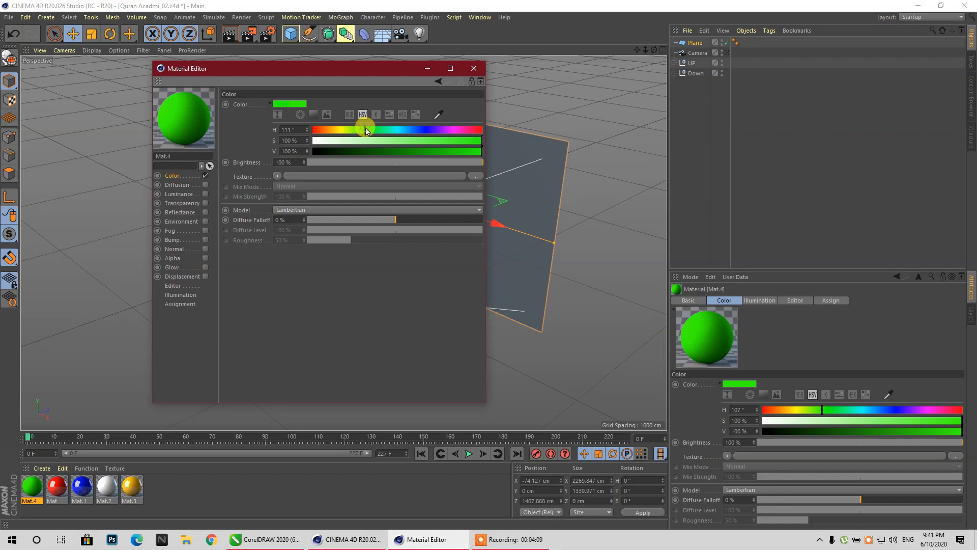
drag(300, 129, 279, 137)
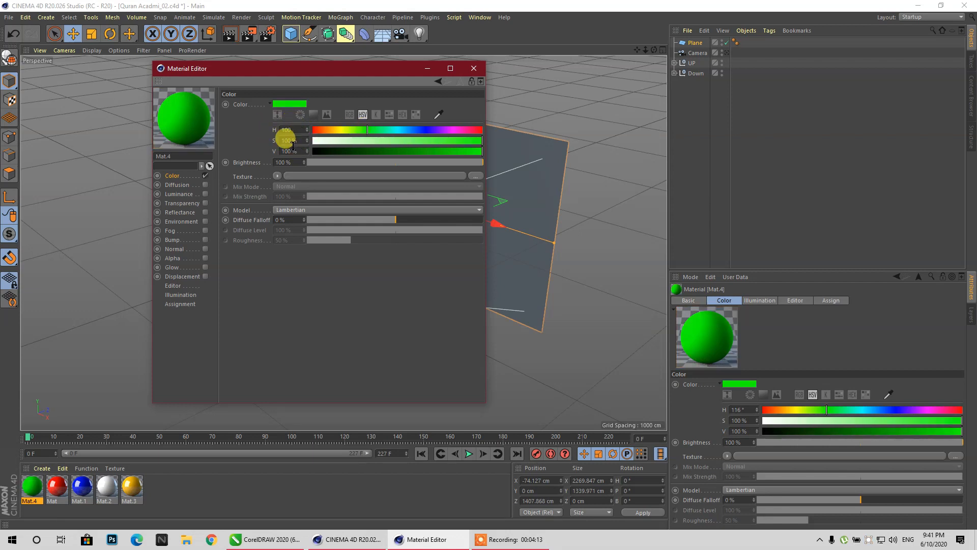
text(100)
key(Return)
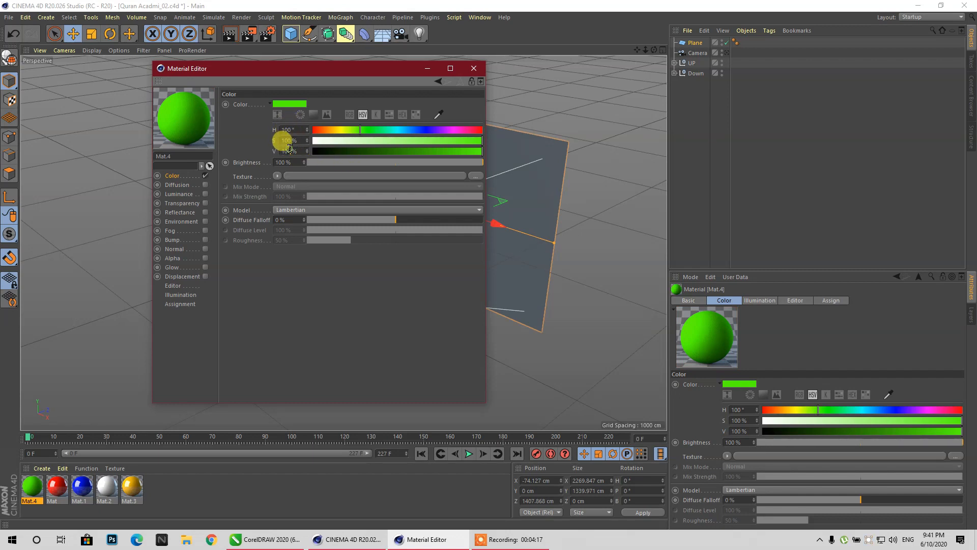
Close the material editor and apply the green material to the backdrop plane
click(470, 70)
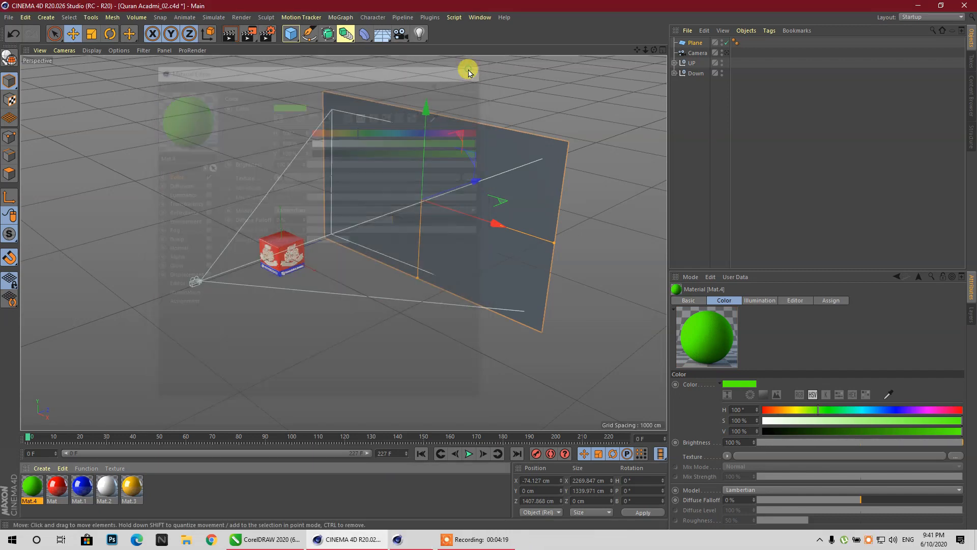
drag(29, 483, 472, 198)
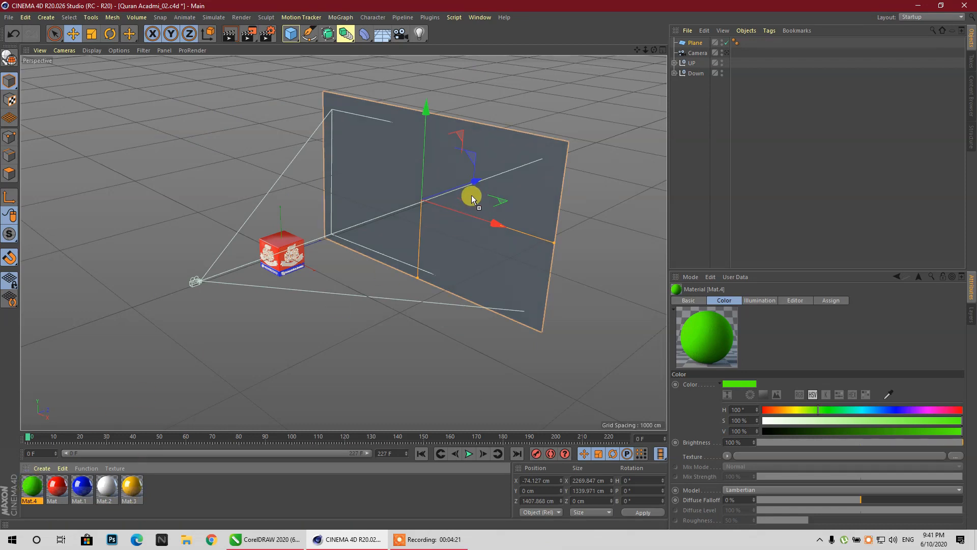
drag(502, 148, 502, 148)
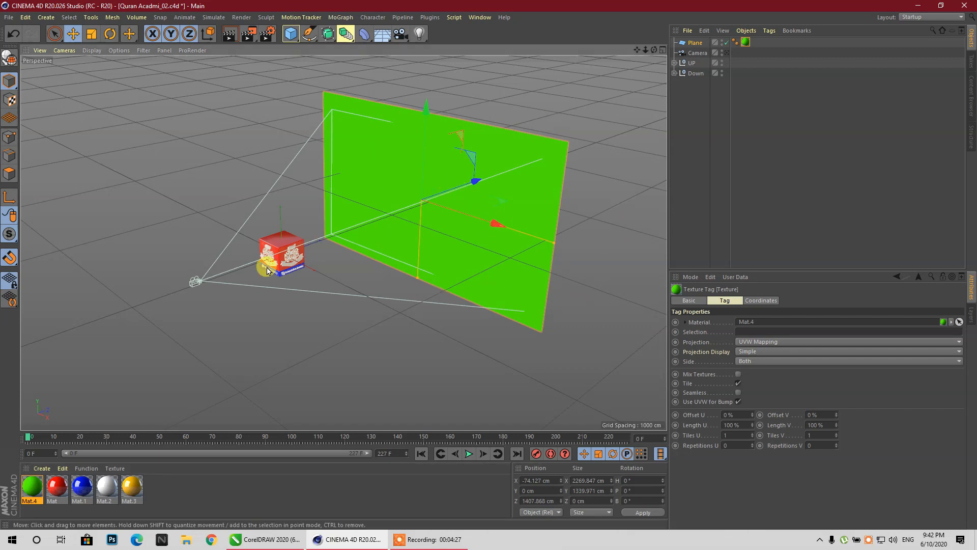
Try the green backdrop material on the base block beneath the red cube
scroll(266, 270, up, 8)
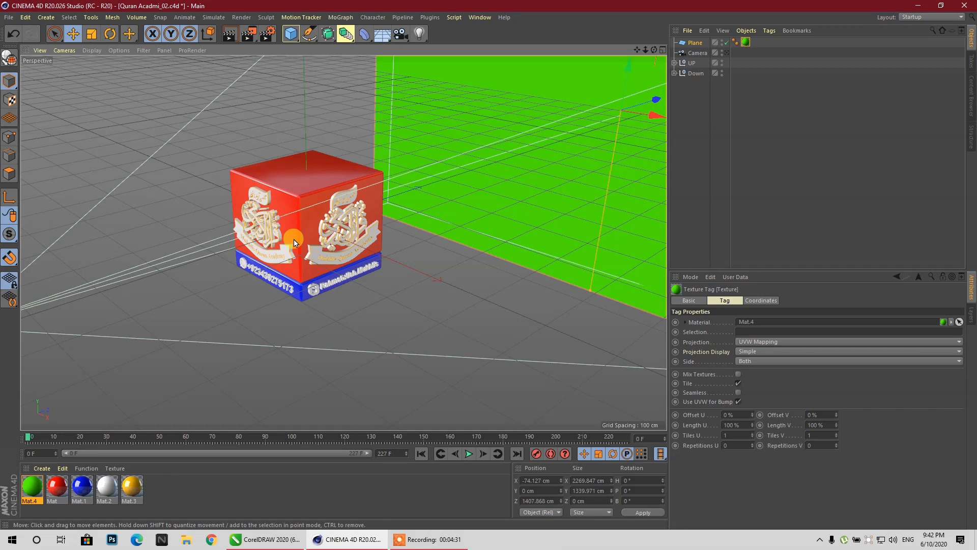
scroll(289, 242, up, 3)
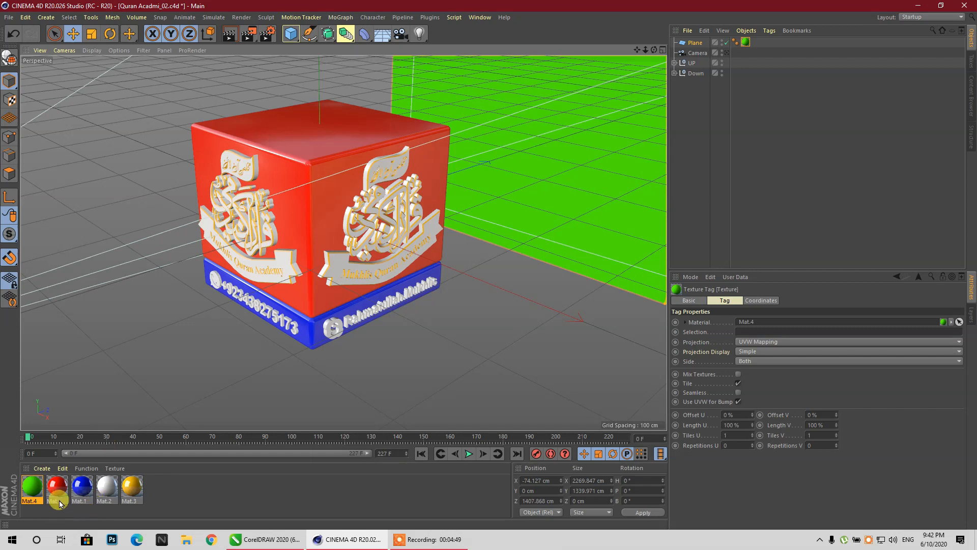
click(304, 334)
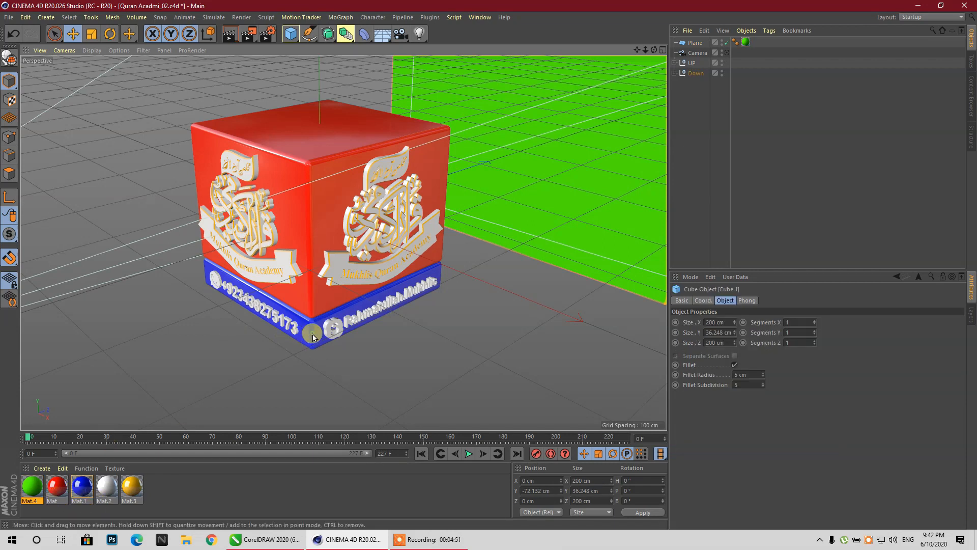
drag(38, 488, 316, 333)
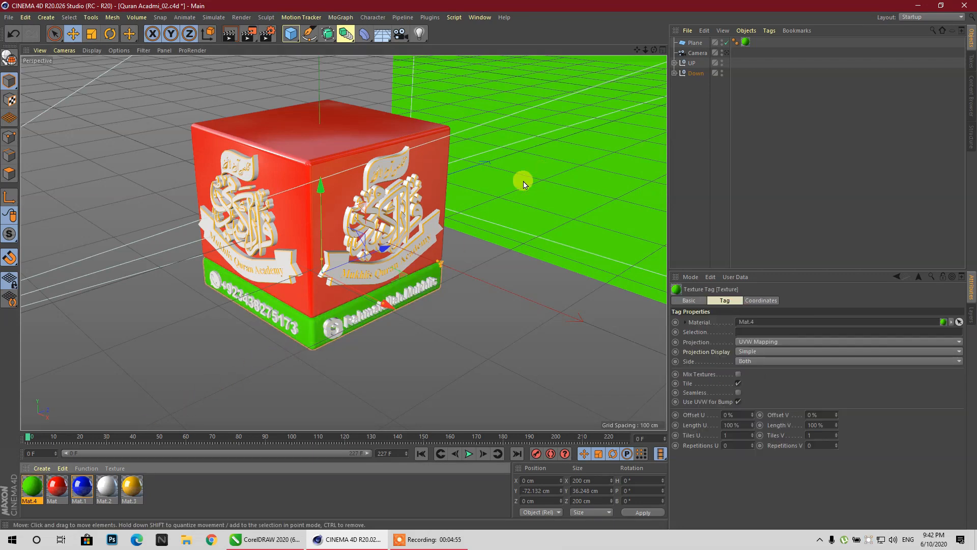
Duplicate the green material, set the copy's hue to 223° for blue, and apply it to the backdrop plane
ctrl+drag(32, 488, 154, 493)
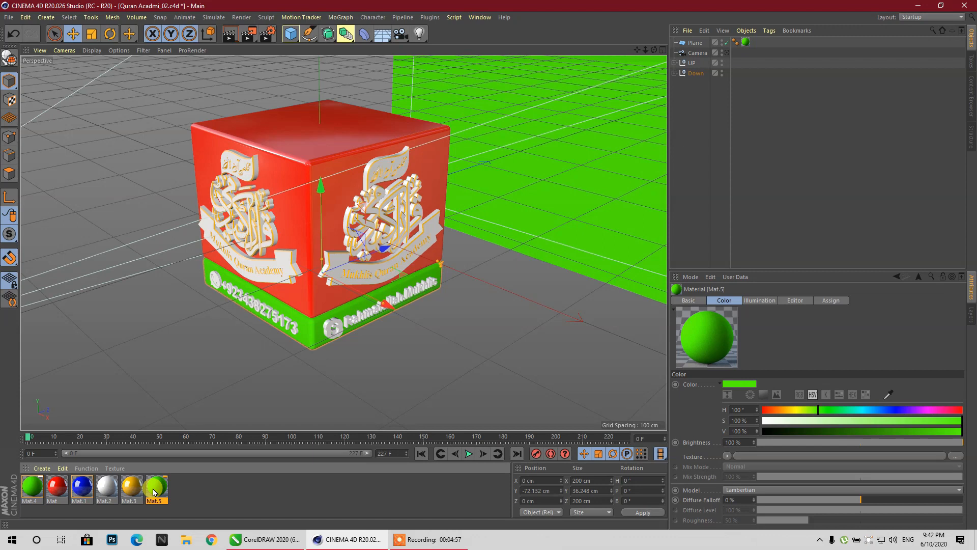
double_click(155, 493)
click(426, 130)
drag(426, 130, 418, 131)
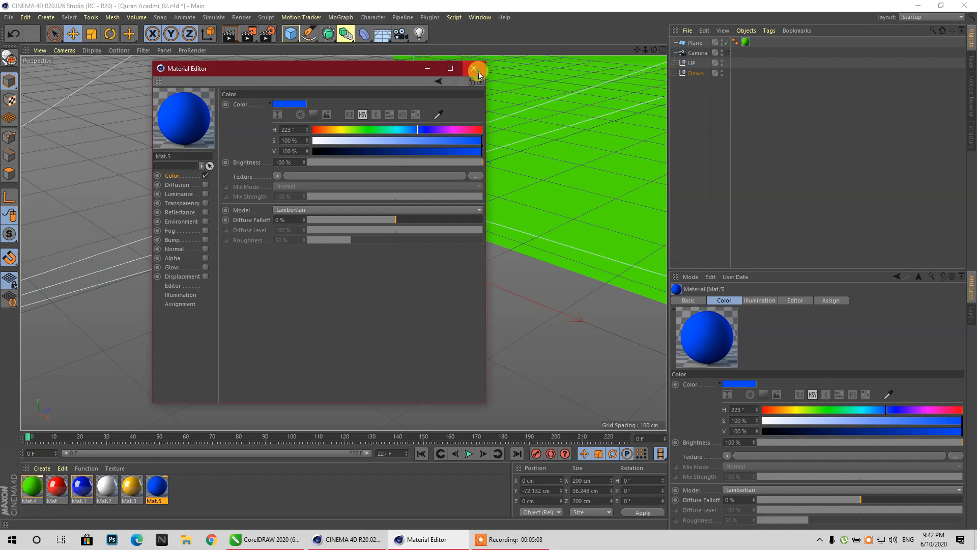
click(477, 74)
drag(157, 486, 614, 104)
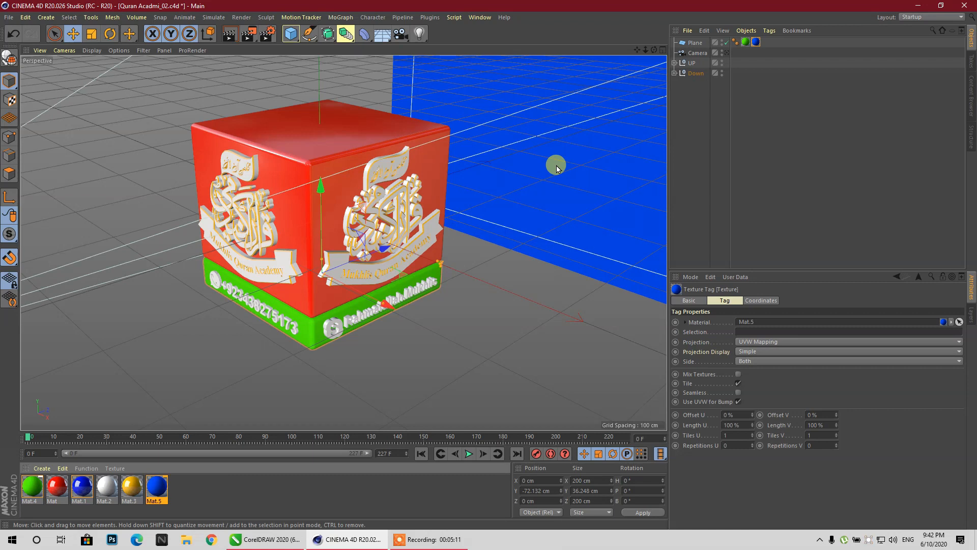
Look through the scene camera, then undo the blue backdrop material, its duplicate and the green material on the base
click(727, 53)
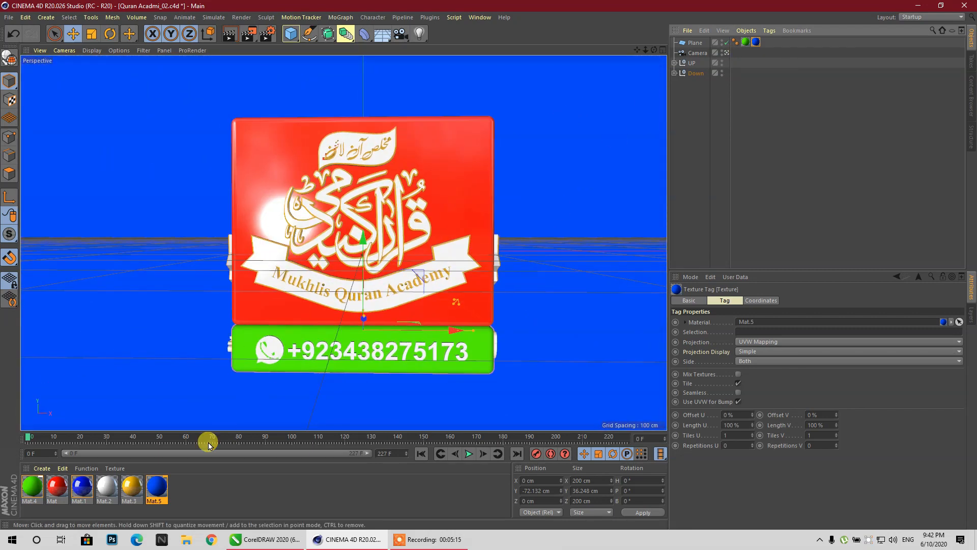
key(ctrl+z)
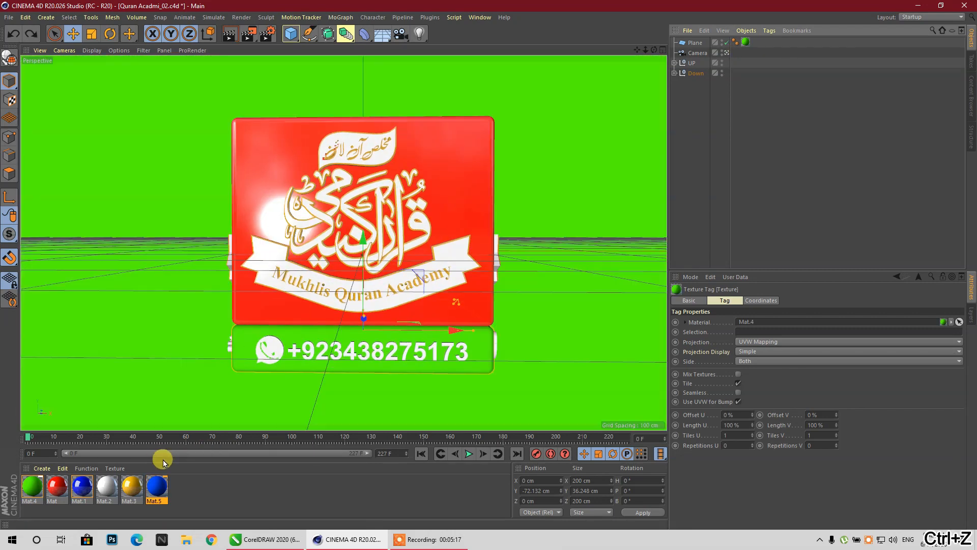
key(ctrl+z)
key(ctrl+z)
key(ctrl+z)
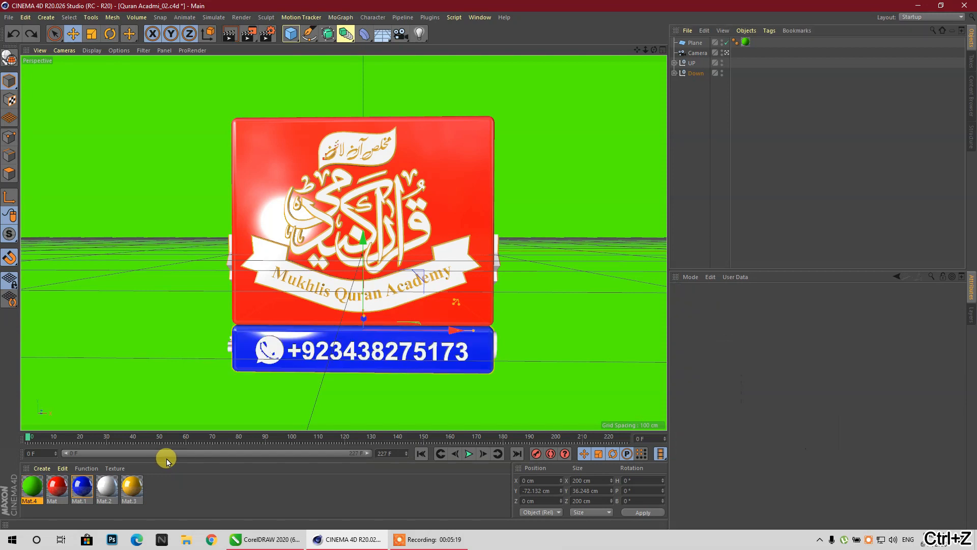
click(210, 497)
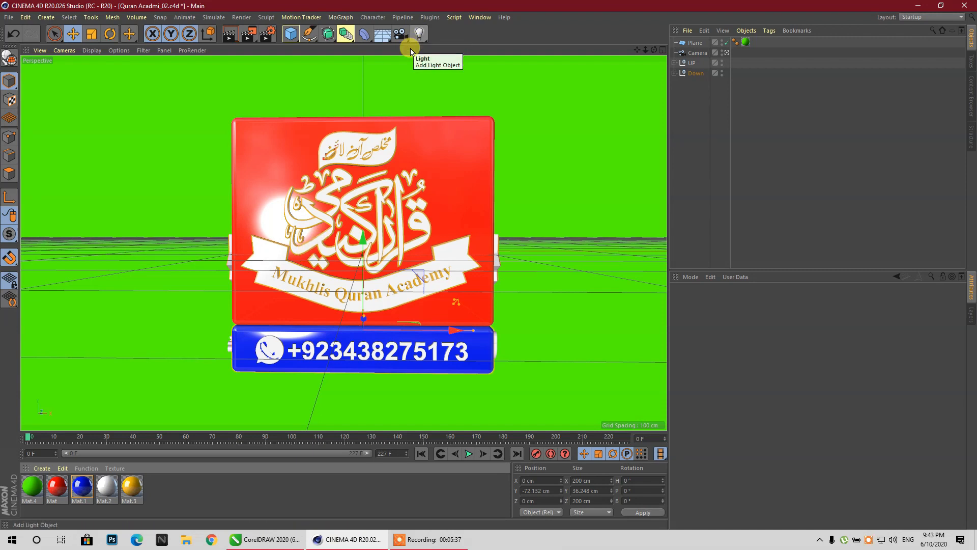
Turn off reflectance for the cube's red material
double_click(77, 490)
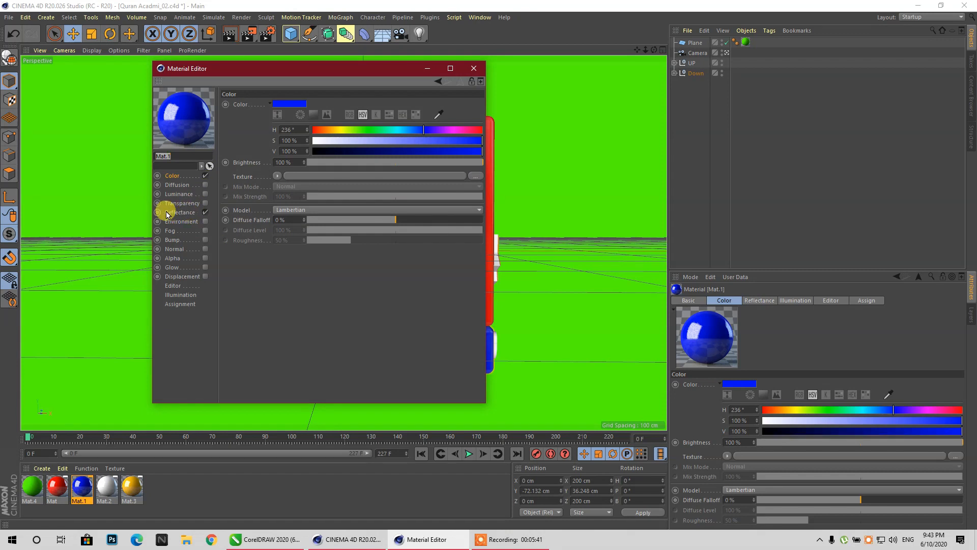
click(474, 69)
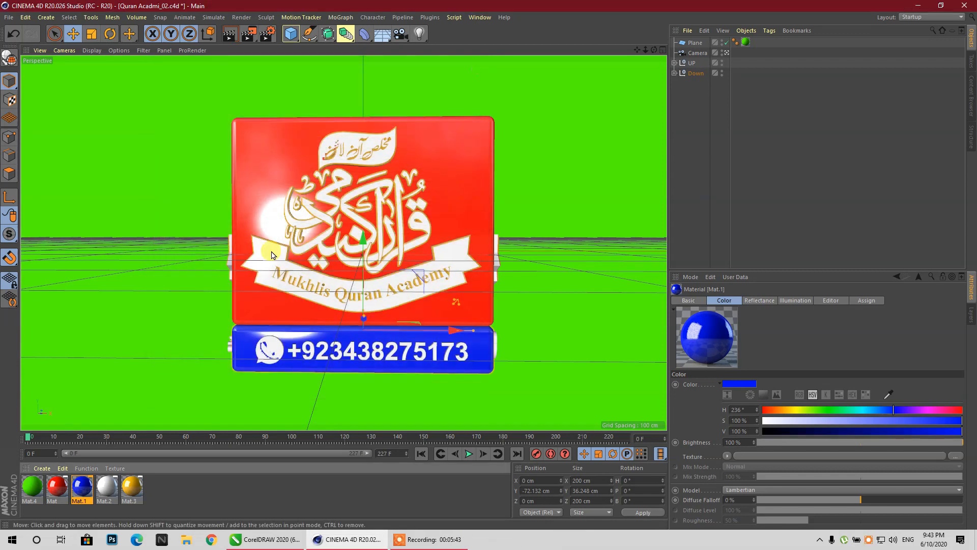
double_click(57, 486)
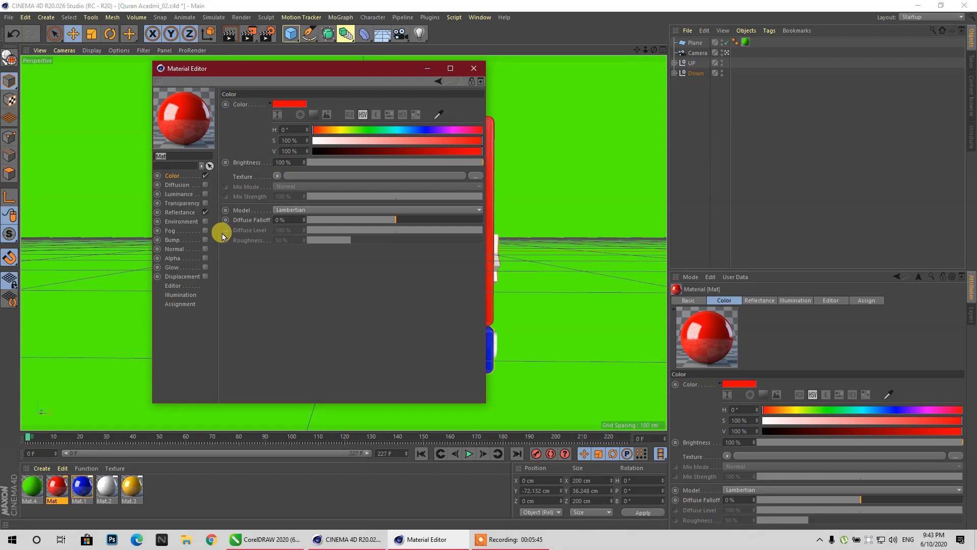
click(206, 213)
click(473, 68)
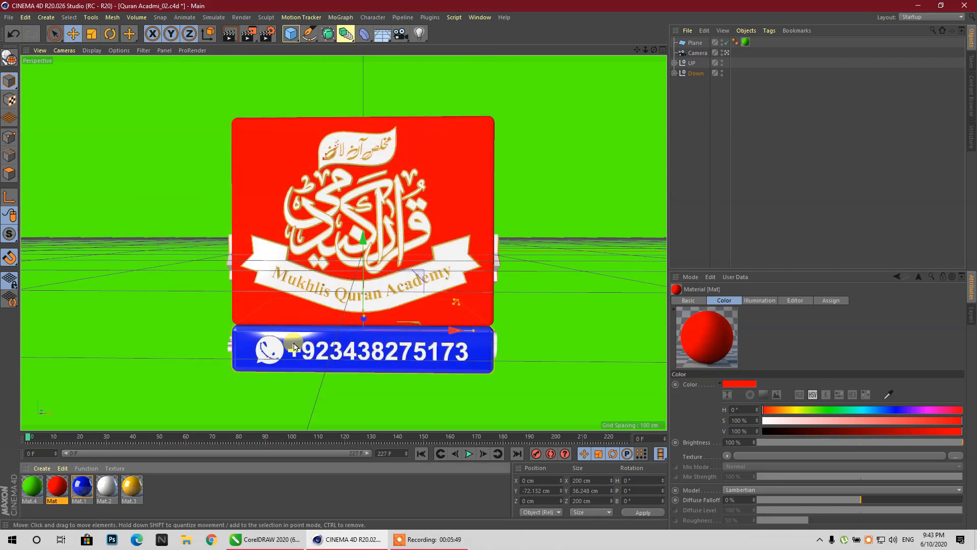
Turn off reflectance for the base's blue material and minimize the material editor
double_click(82, 486)
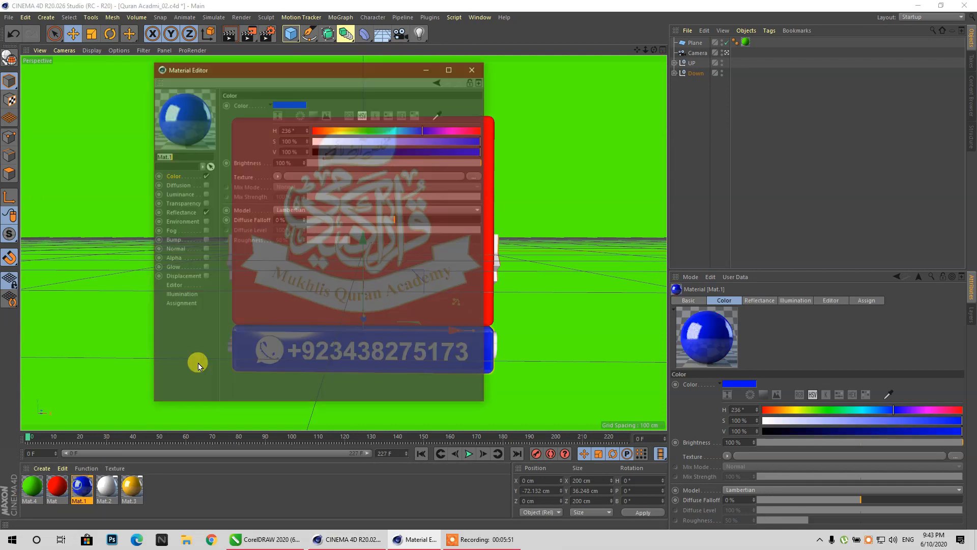
click(205, 212)
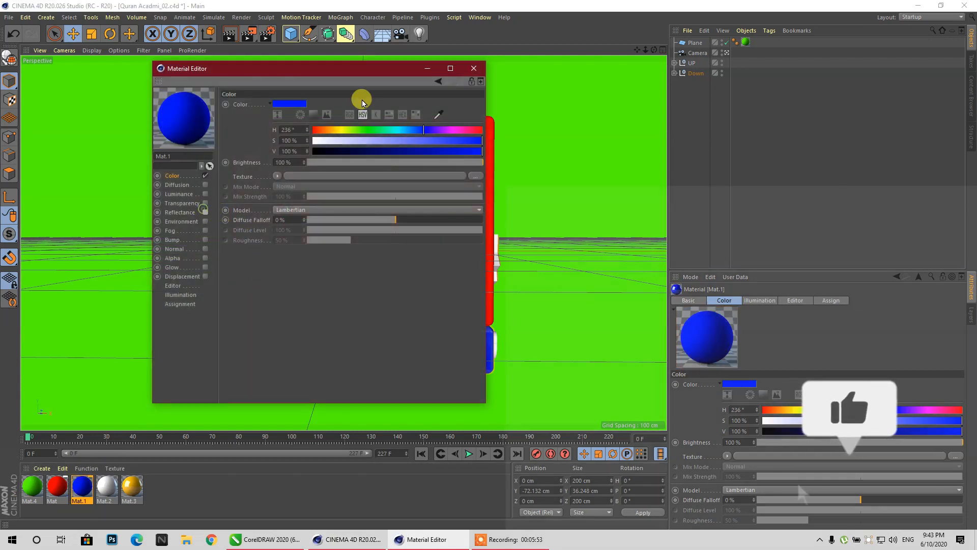
click(428, 68)
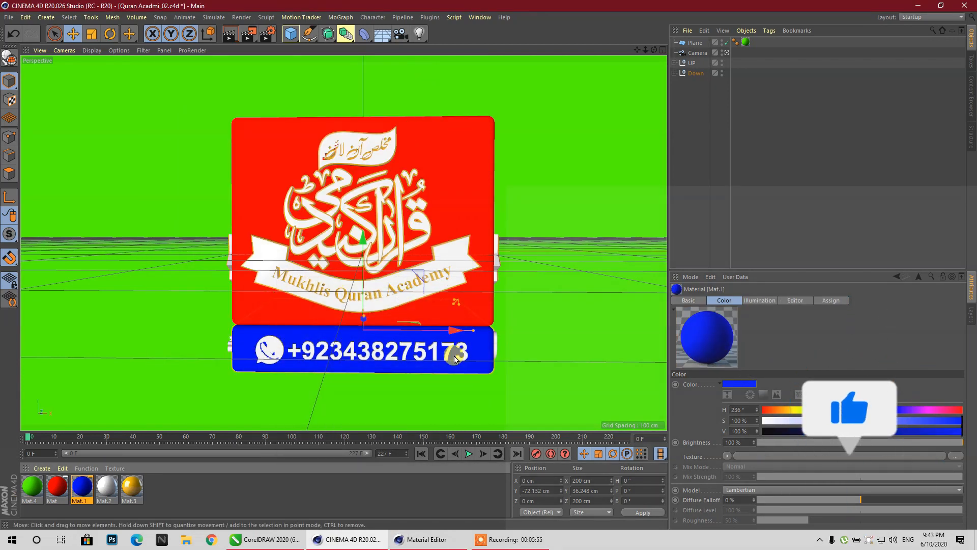
Set the render frame range to Current Frame and render a test image in the Picture Viewer
click(266, 34)
click(458, 178)
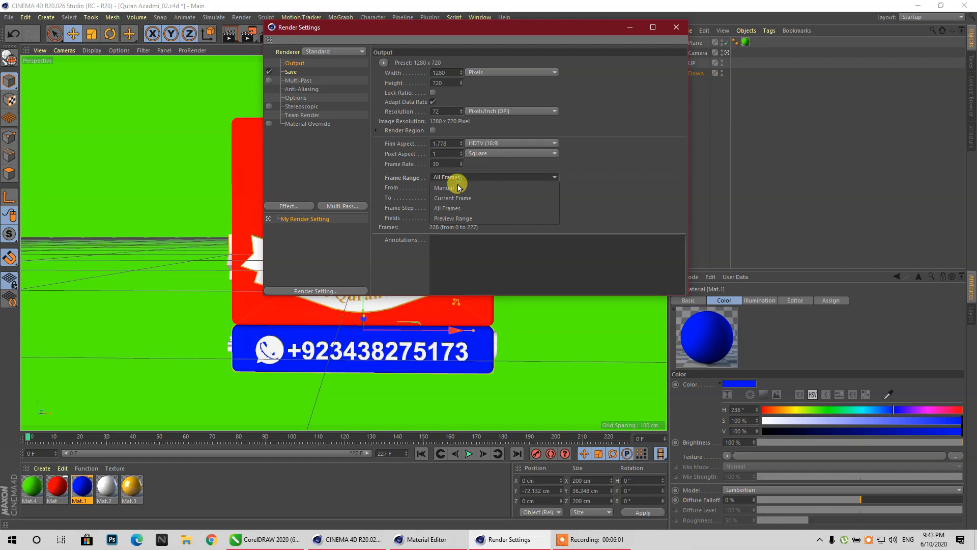
click(439, 198)
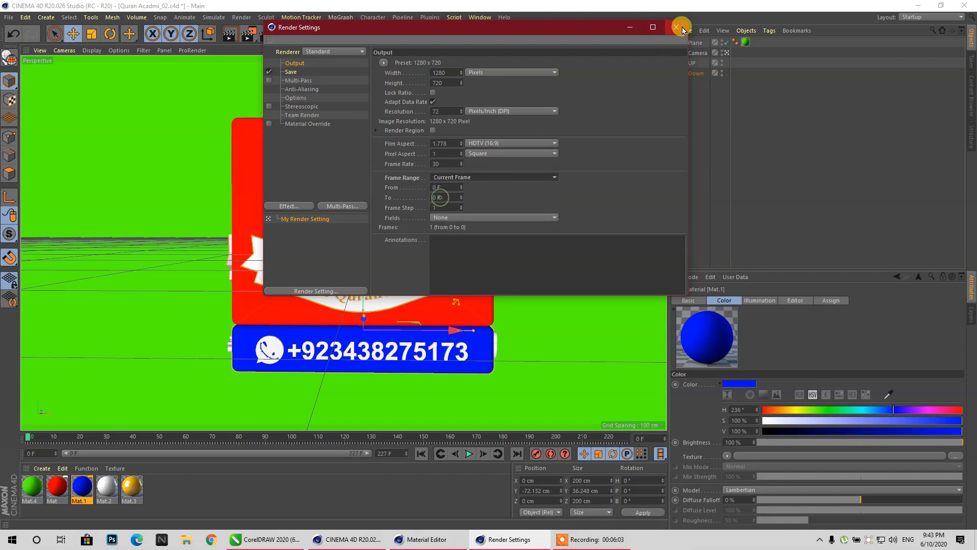
click(653, 27)
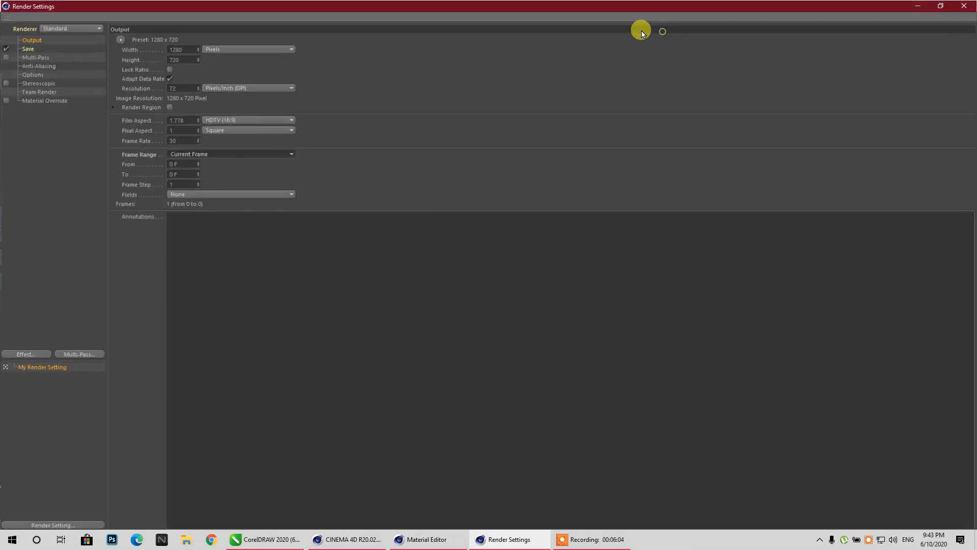
click(934, 14)
click(676, 26)
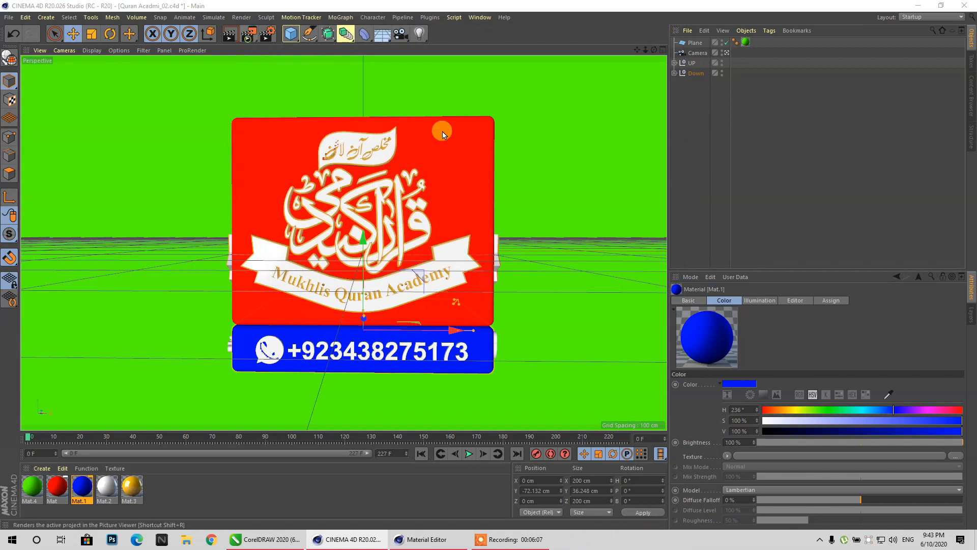
key(shift+r)
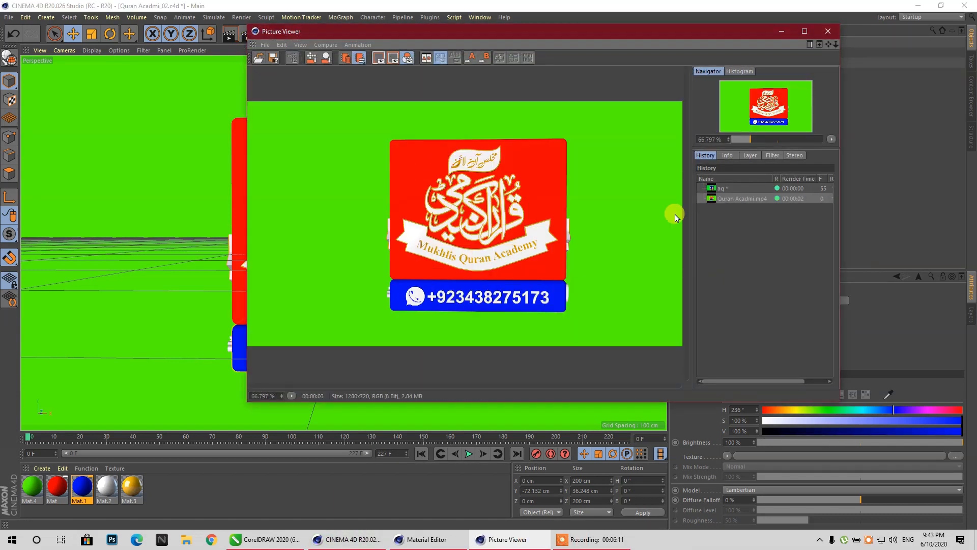
click(828, 31)
Turn reflectance back on for the base's blue material and the cube's red material
double_click(83, 499)
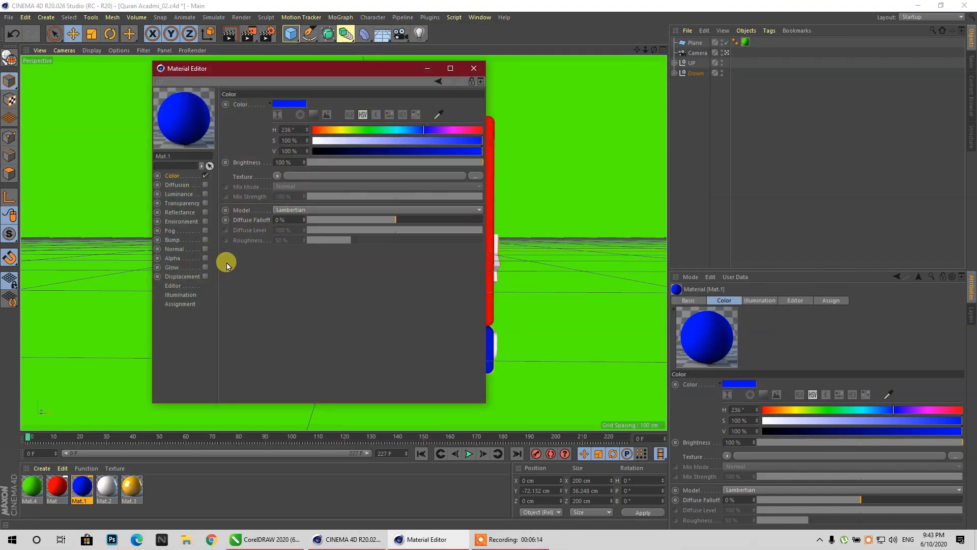
click(204, 211)
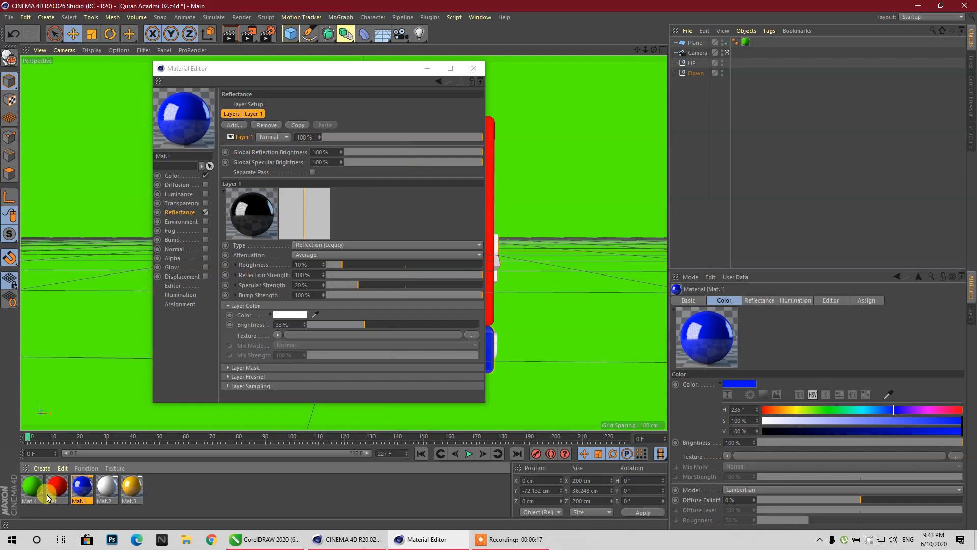
click(49, 498)
click(200, 213)
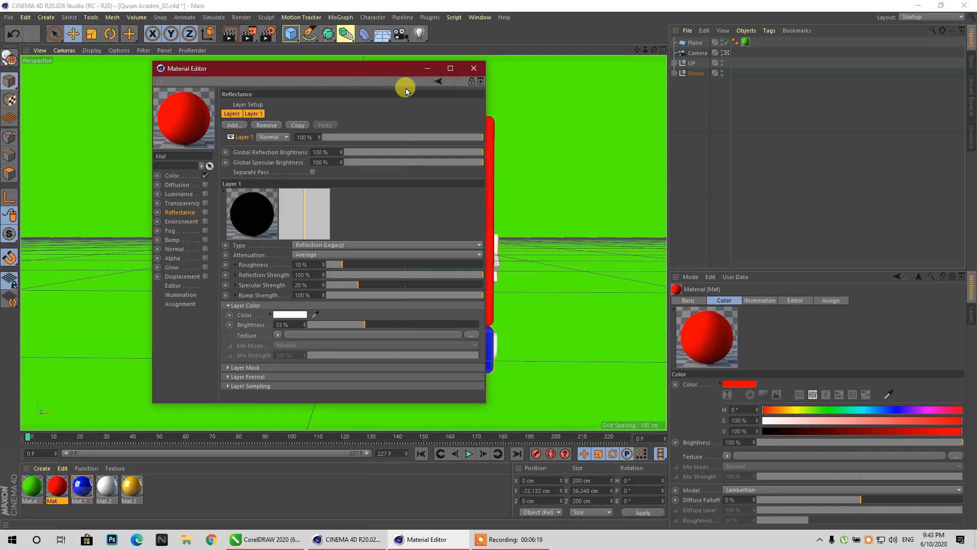
click(206, 212)
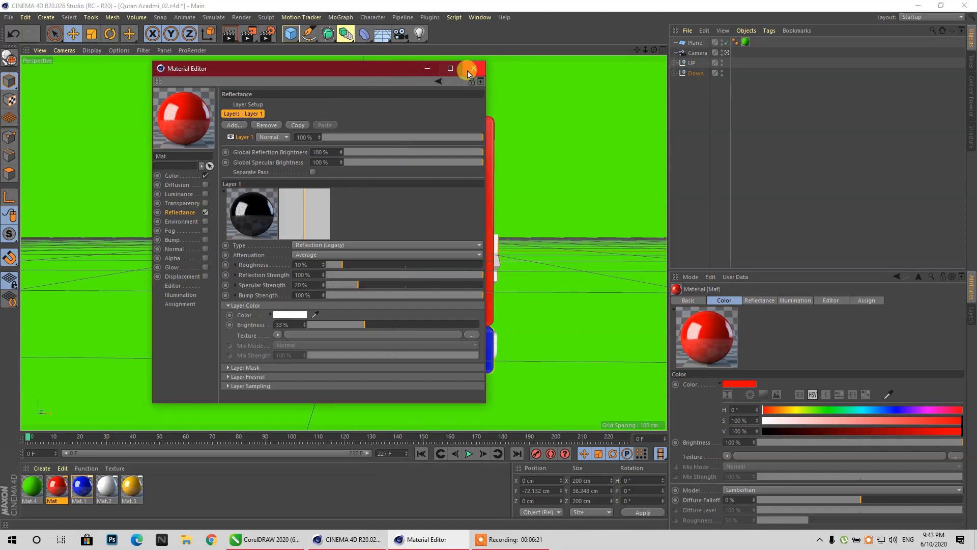
click(474, 68)
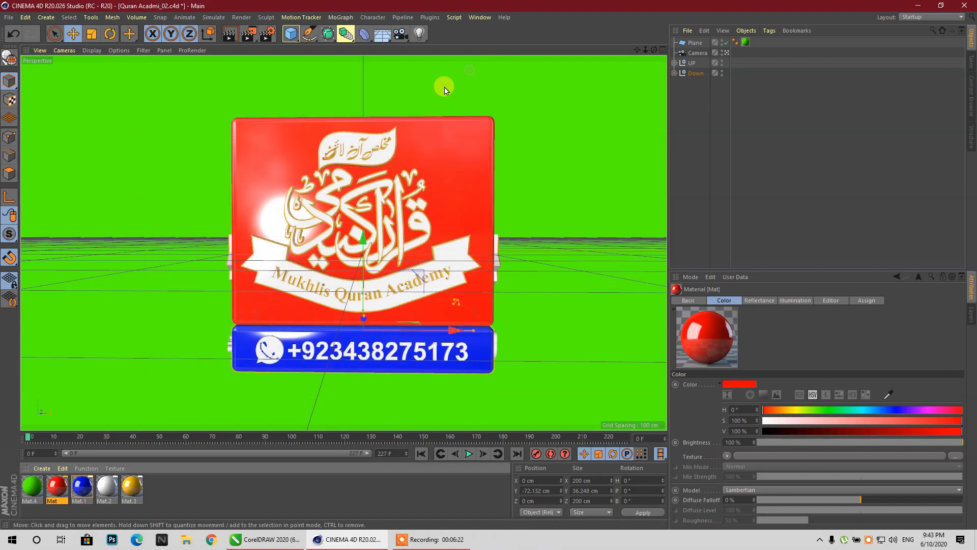
Leave the camera view and add a plane behind the camera at Z about -802 cm with +Z orientation
click(727, 53)
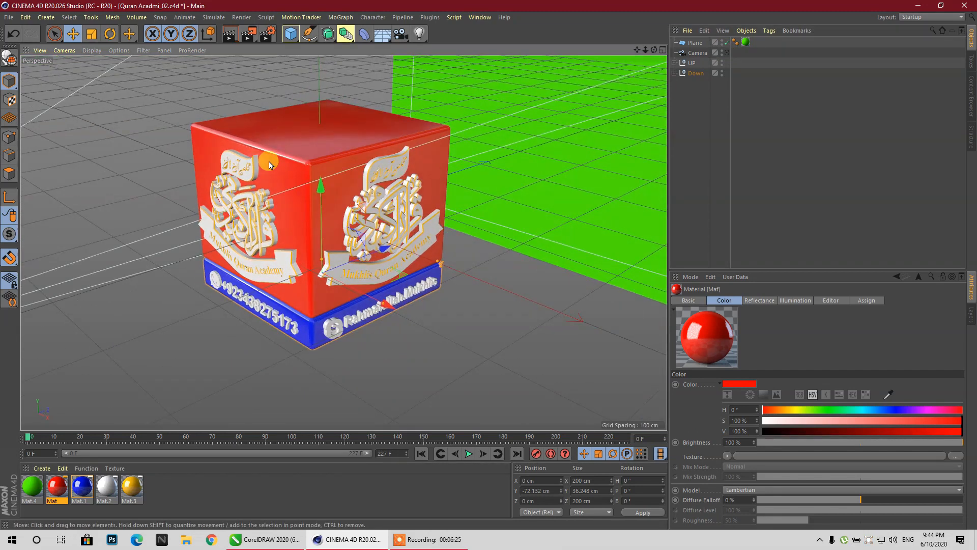
scroll(268, 162, down, 3)
scroll(361, 262, down, 8)
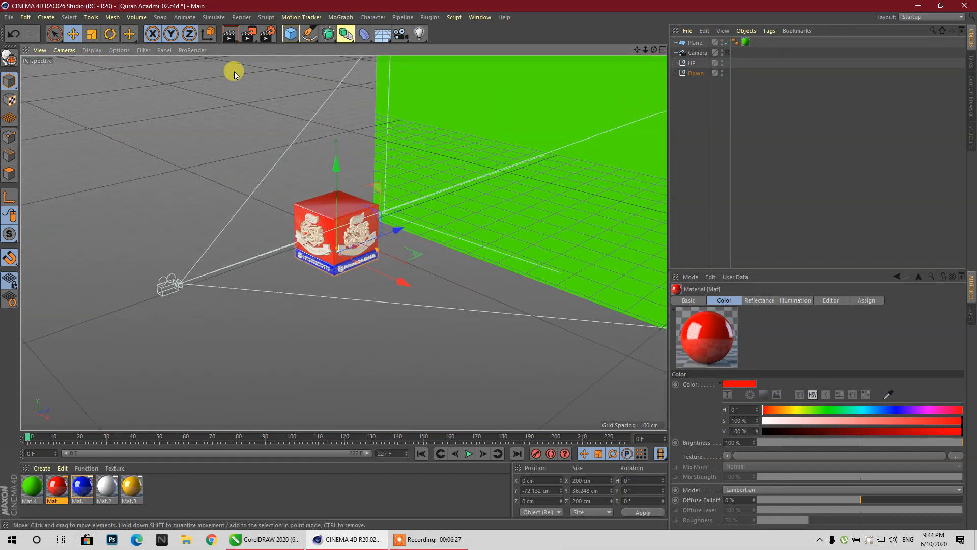
drag(290, 33, 395, 72)
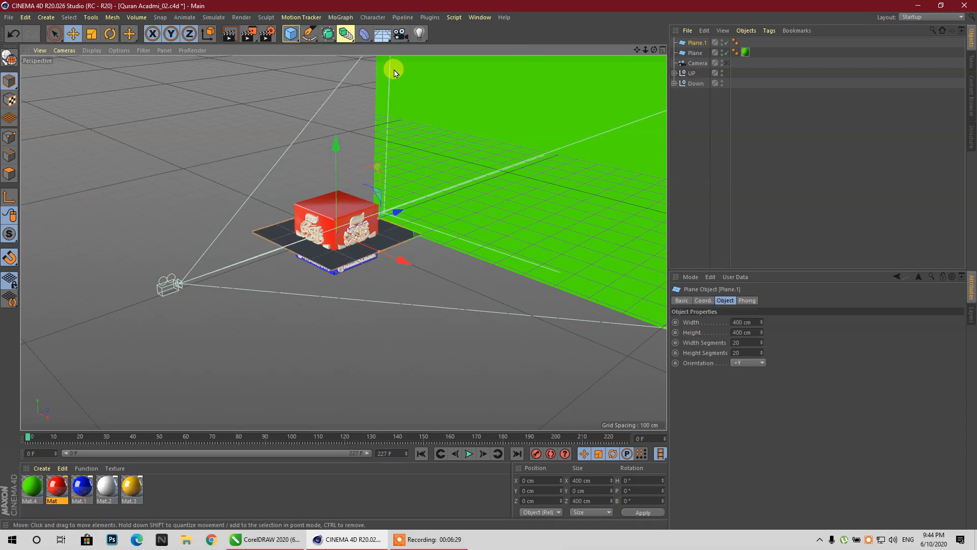
drag(400, 217, 189, 299)
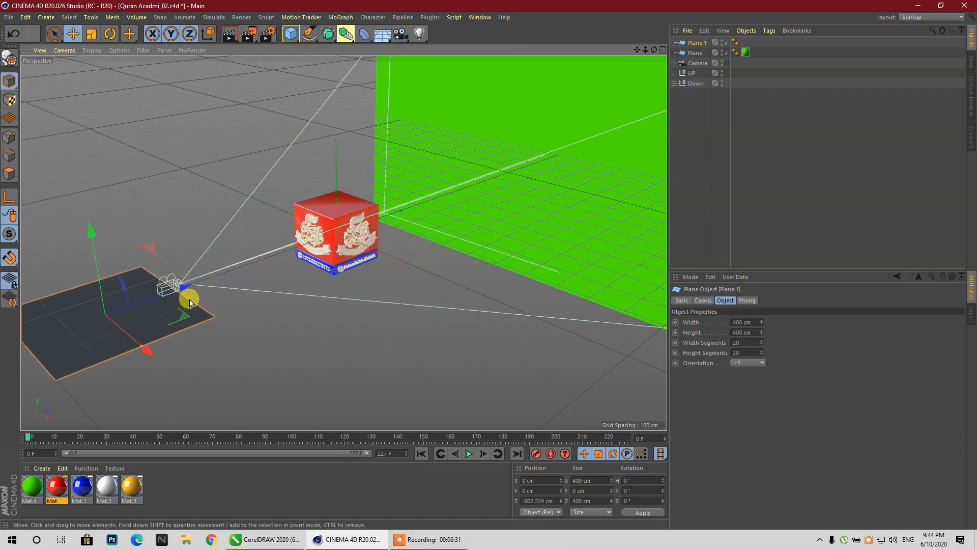
click(738, 362)
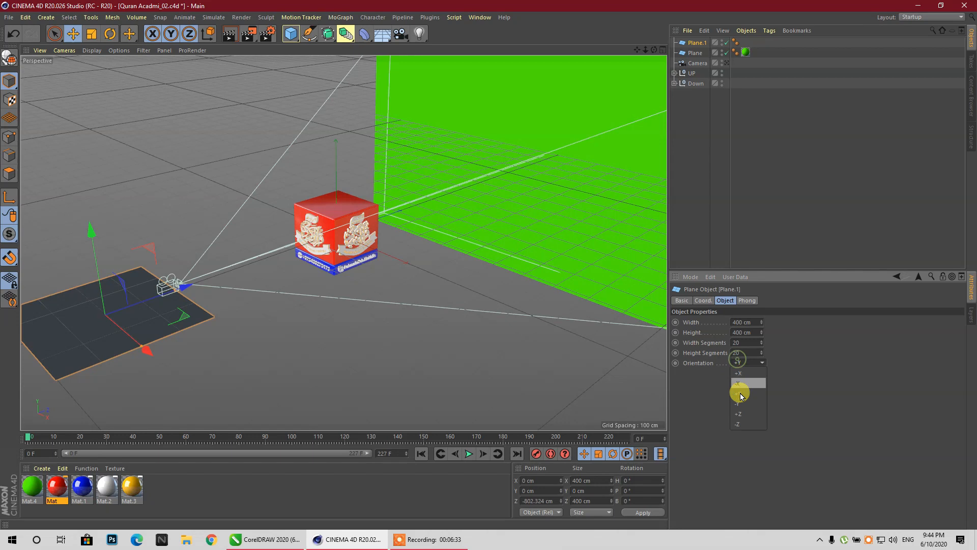
click(737, 414)
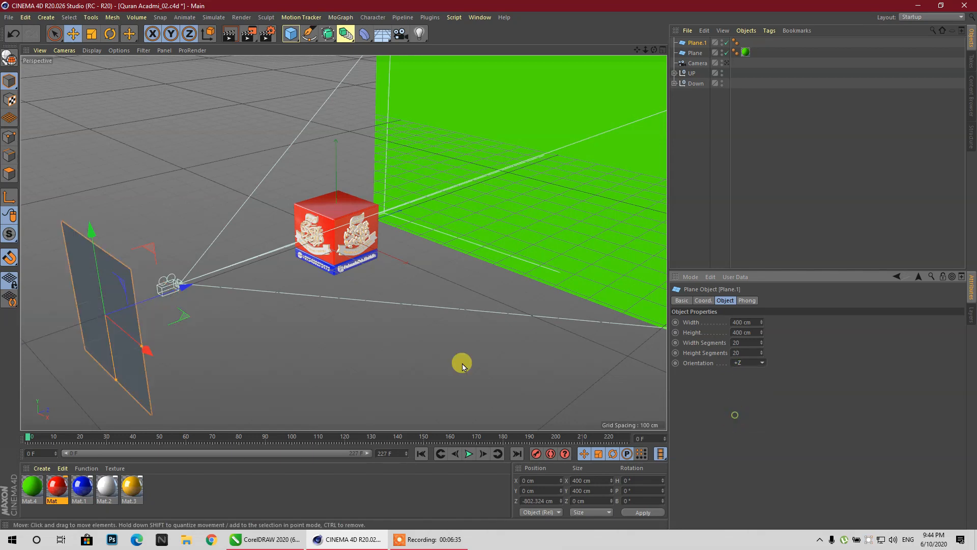
Resize the plane into a vertical strip about 76 cm wide and 2255 cm high and duplicate it along X to about 508, -778 and -1884 cm
drag(144, 342, 112, 324)
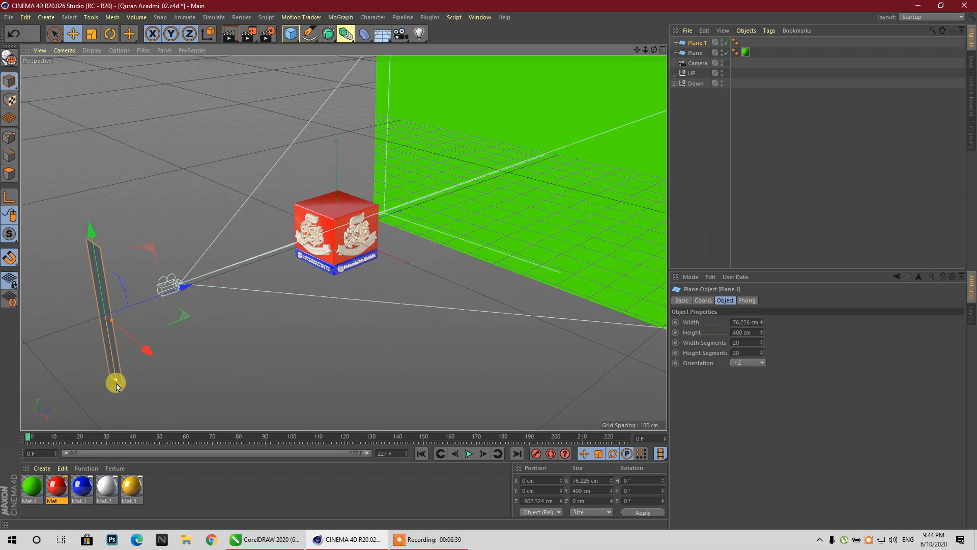
drag(116, 382, 142, 547)
scroll(298, 154, down, 5)
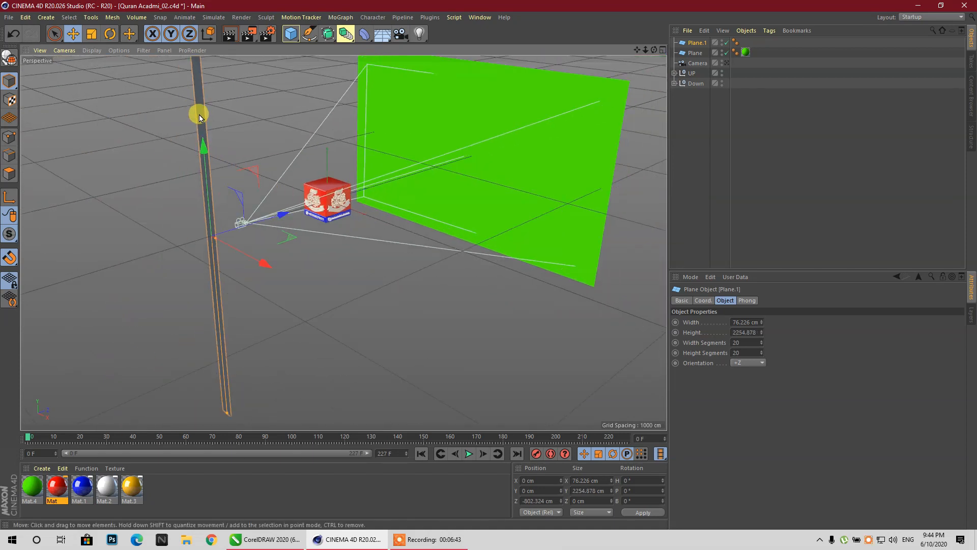
ctrl+drag(270, 265, 105, 191)
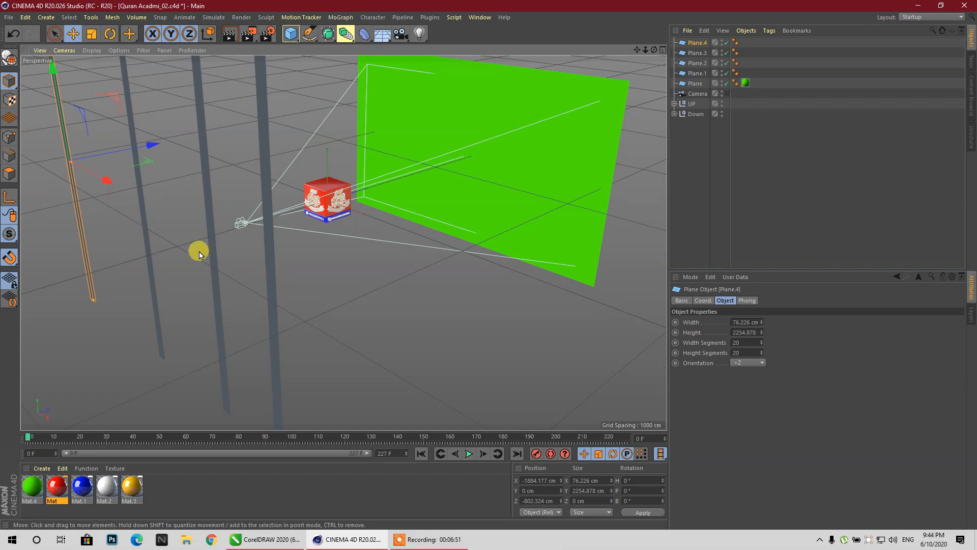
Create a new material with color and reflectance turned off and luminance turned on
double_click(157, 487)
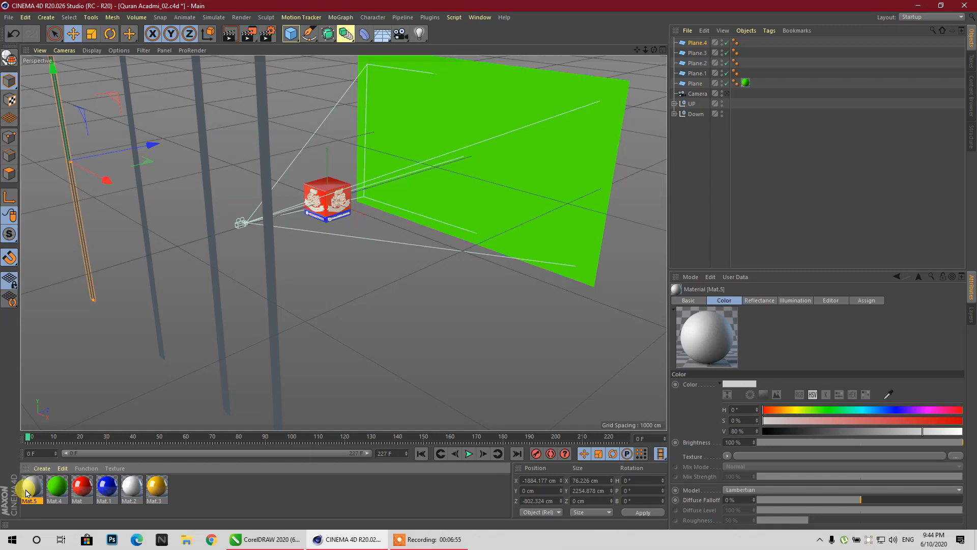
double_click(33, 487)
click(198, 208)
click(206, 176)
click(206, 213)
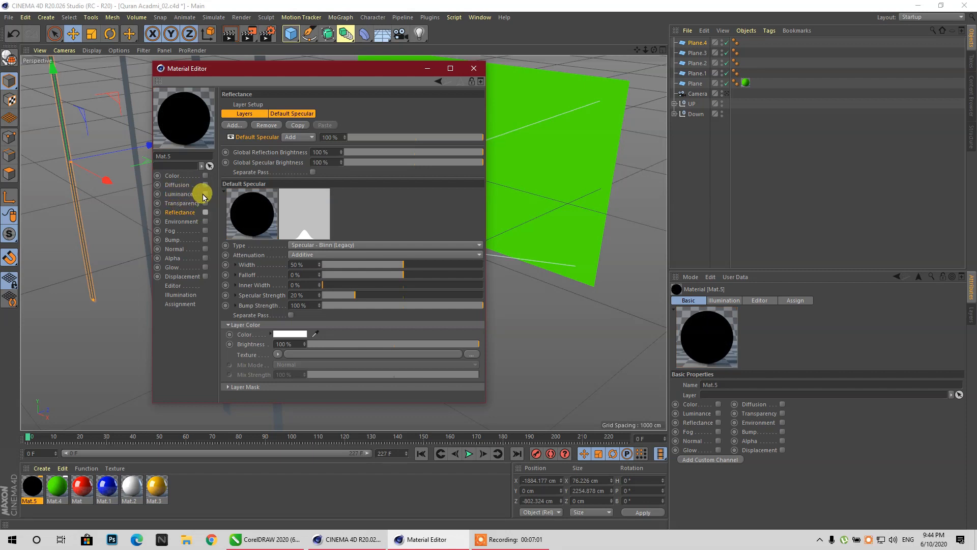
click(205, 194)
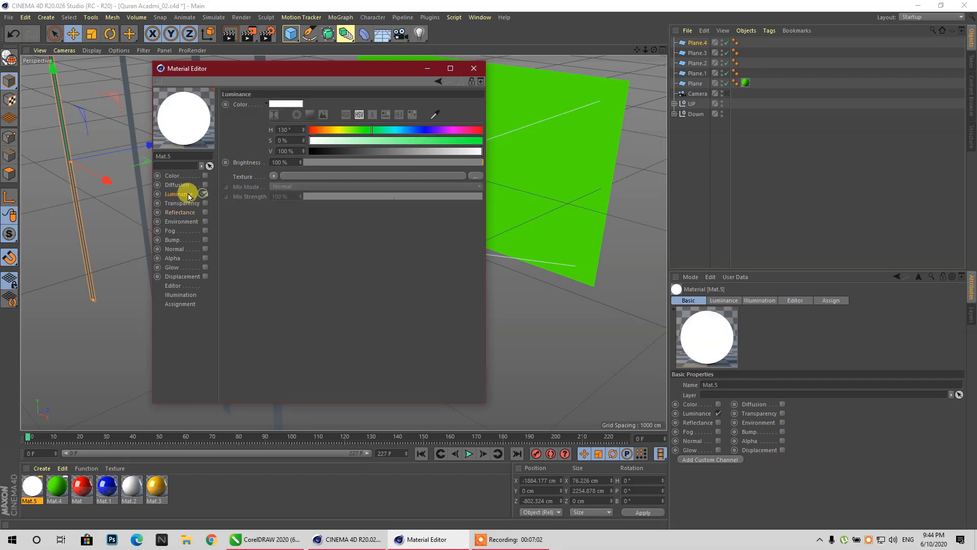
Set the new material's luminance brightness to 250% and close the material editor
click(297, 162)
text(250)
key(Return)
click(481, 69)
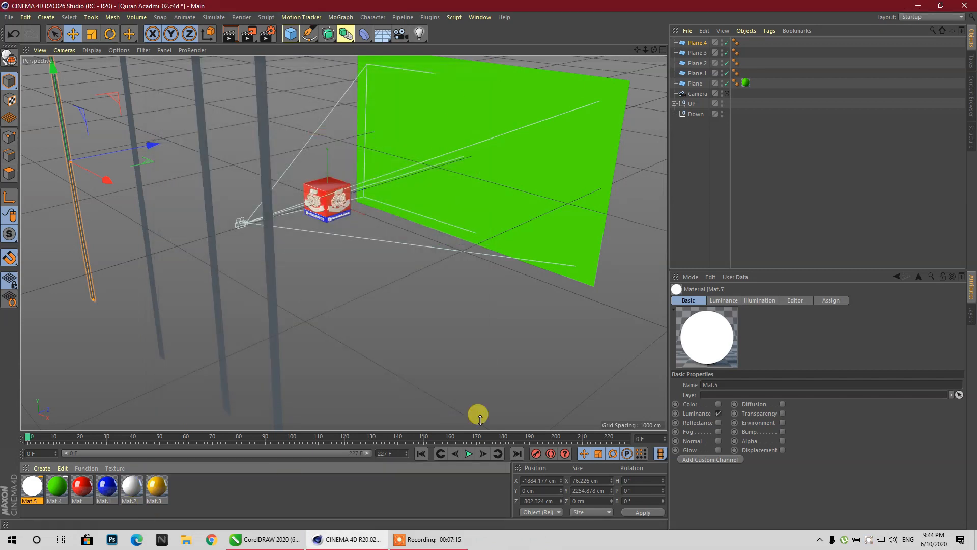
Apply the white luminance material to all four strips, Plane.1 through Plane.4
click(704, 73)
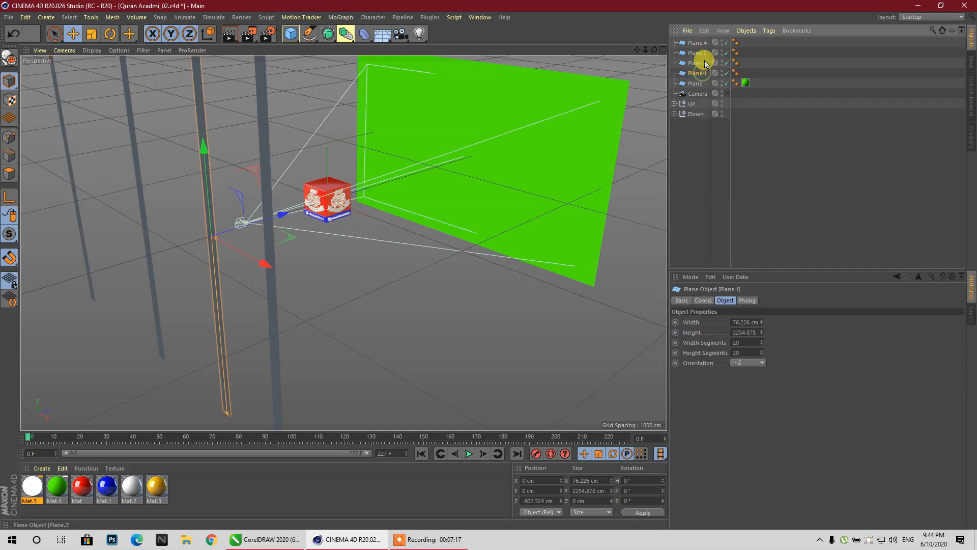
shift+click(697, 43)
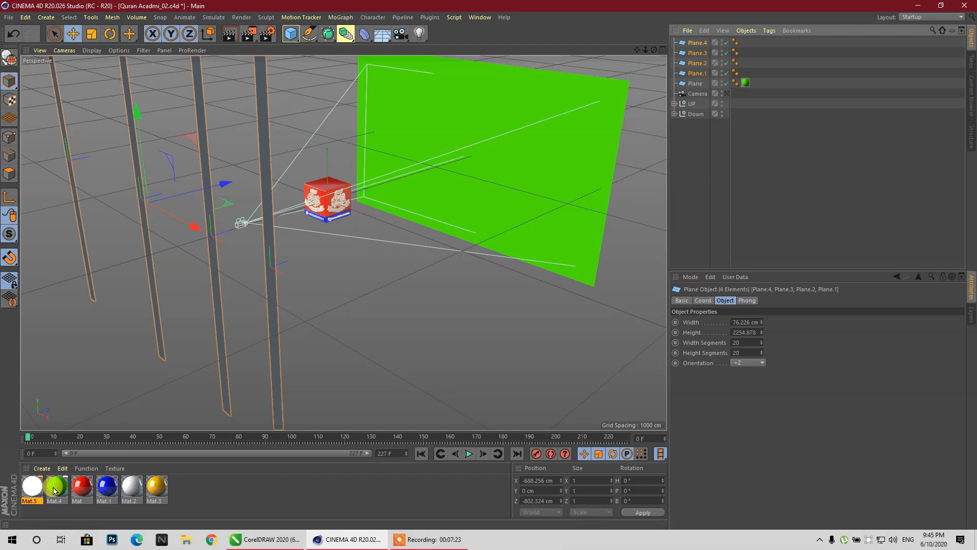
right_click(28, 493)
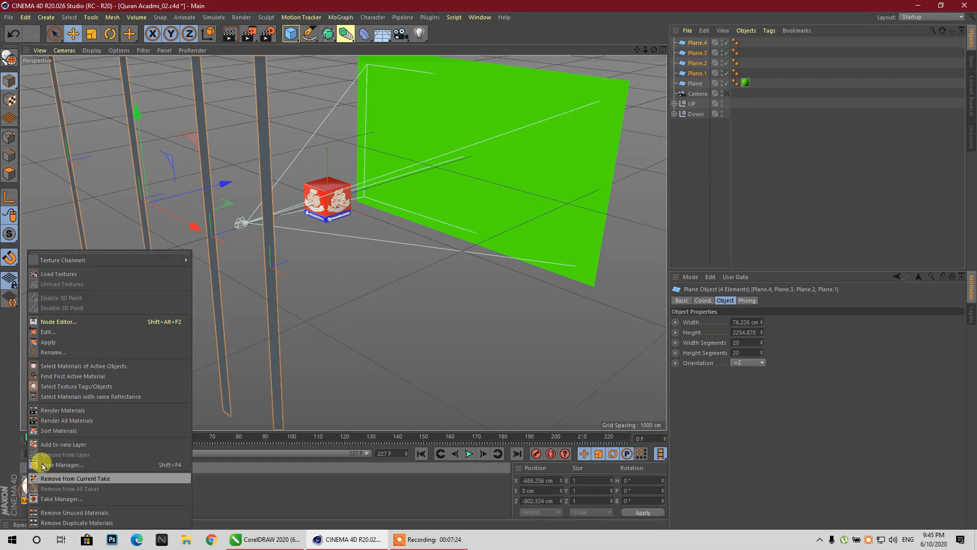
click(48, 341)
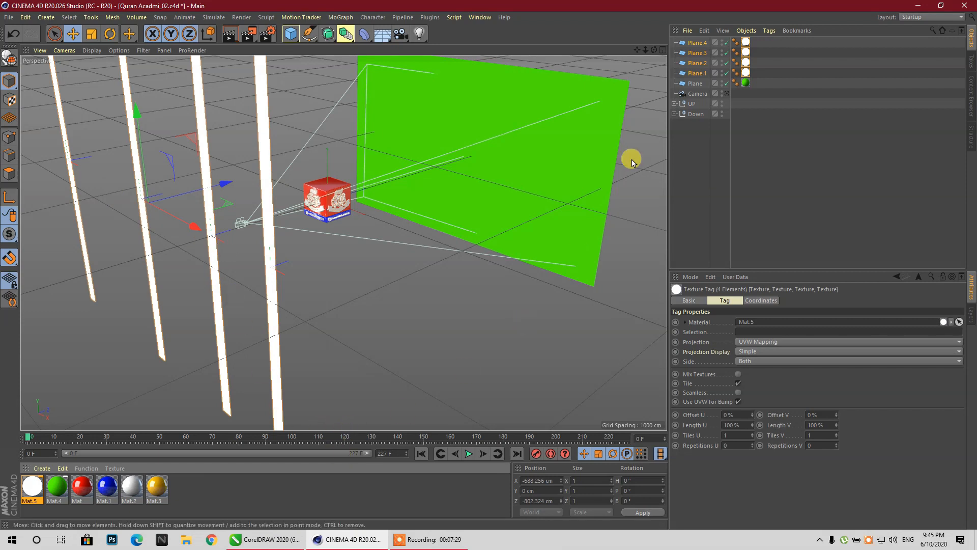
Check the strips' reflections on the cube through the scene camera, and return to the free perspective view
click(726, 93)
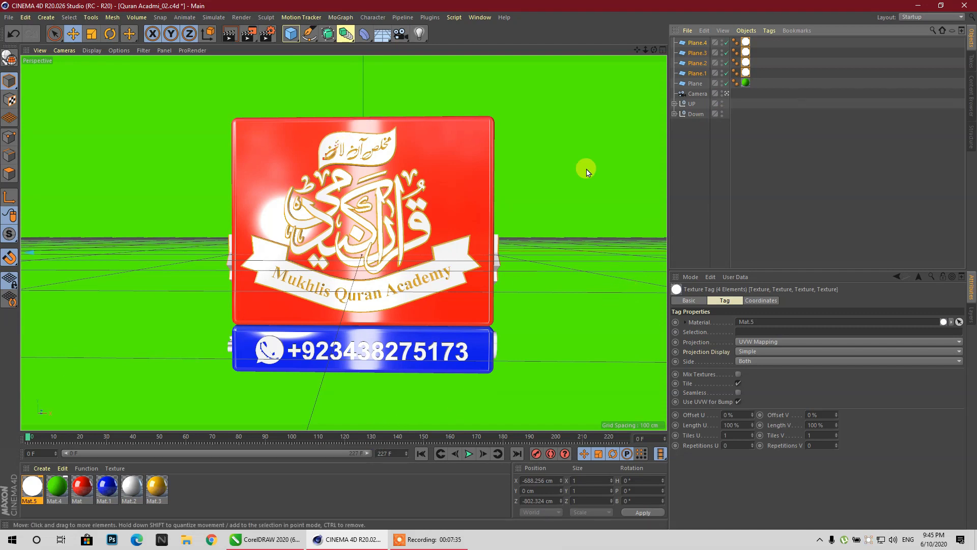
click(727, 93)
click(728, 94)
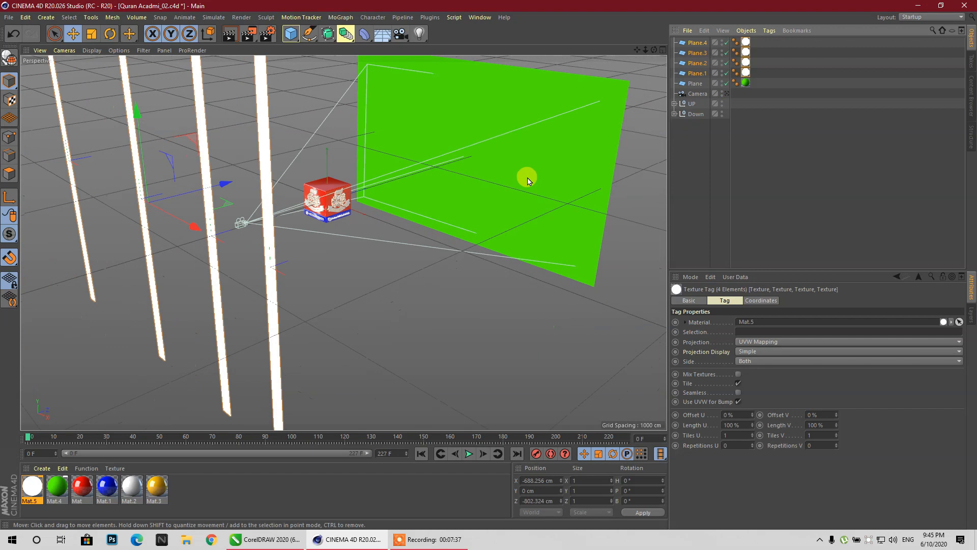
Try to tilt all four strips together by about 31° bank, and undo the rotation
alt+drag(414, 251, 175, 144)
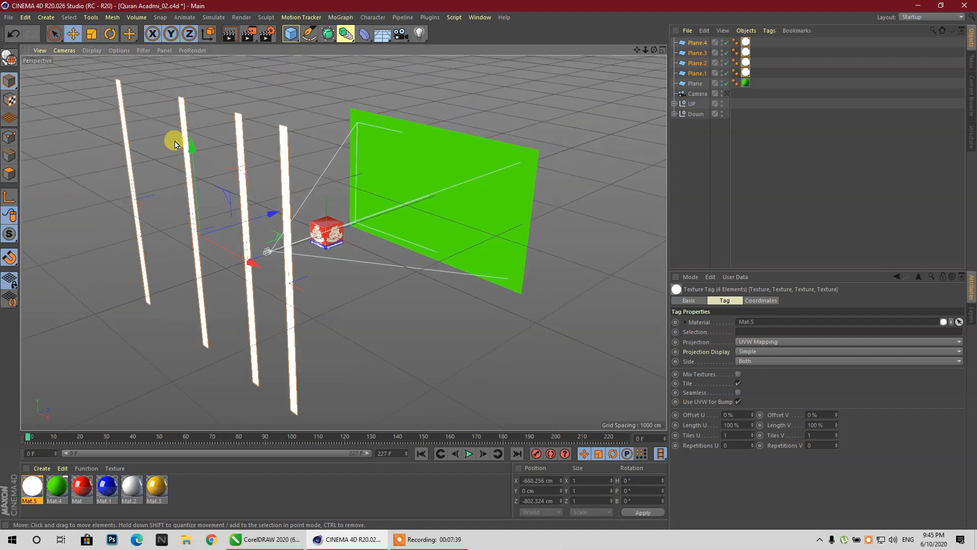
click(110, 34)
drag(215, 212, 226, 240)
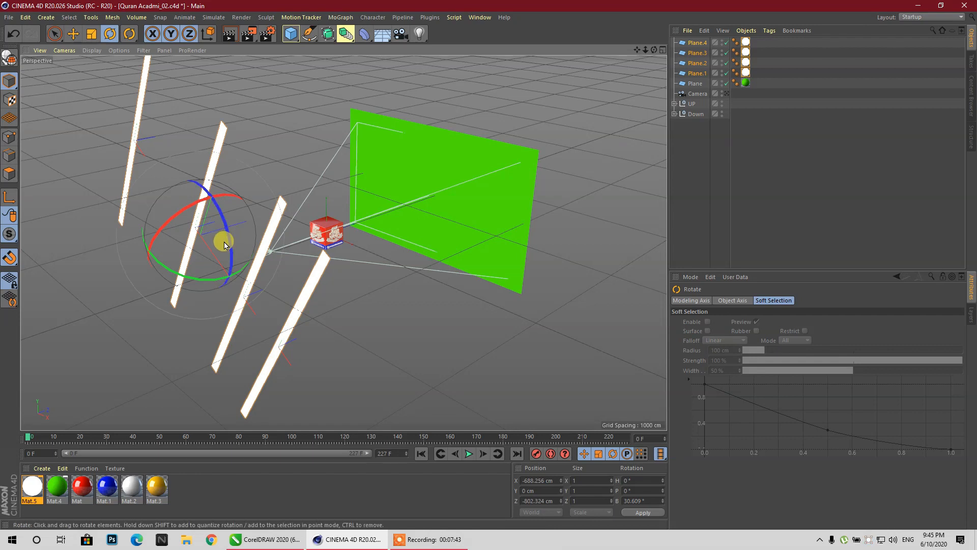
key(ctrl+z)
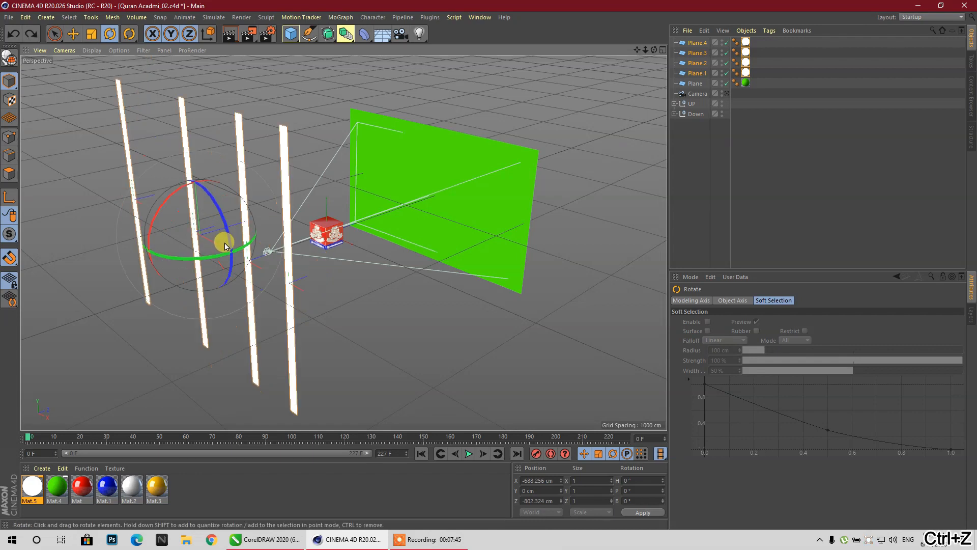
Tilt the two middle strips, Plane.1 and Plane.3, individually to a diagonal, with Plane.3 at about 33° bank
click(283, 271)
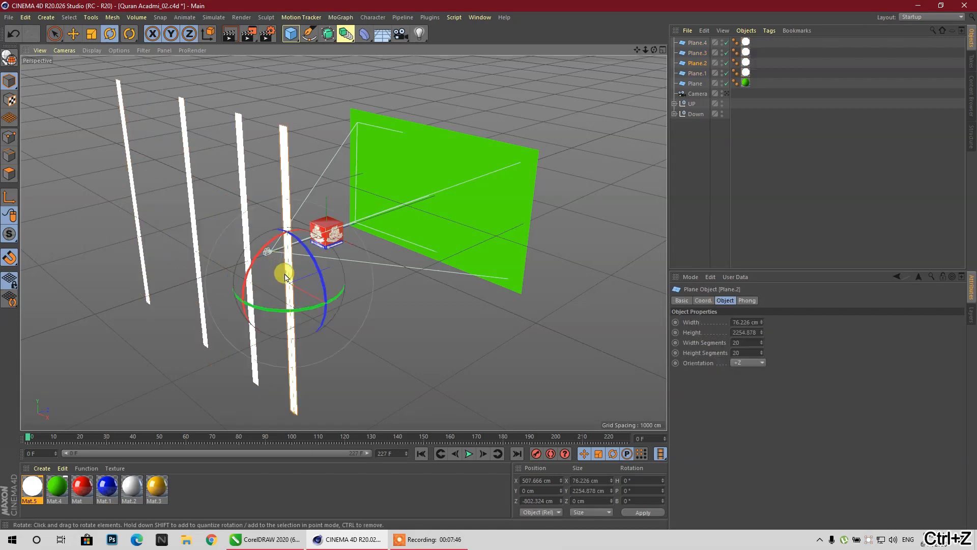
click(192, 212)
drag(205, 214, 278, 262)
click(249, 260)
Set the bank rotation of the two middle strips, Plane.3 and Plane.1, to exactly 35° each
click(211, 200)
click(637, 501)
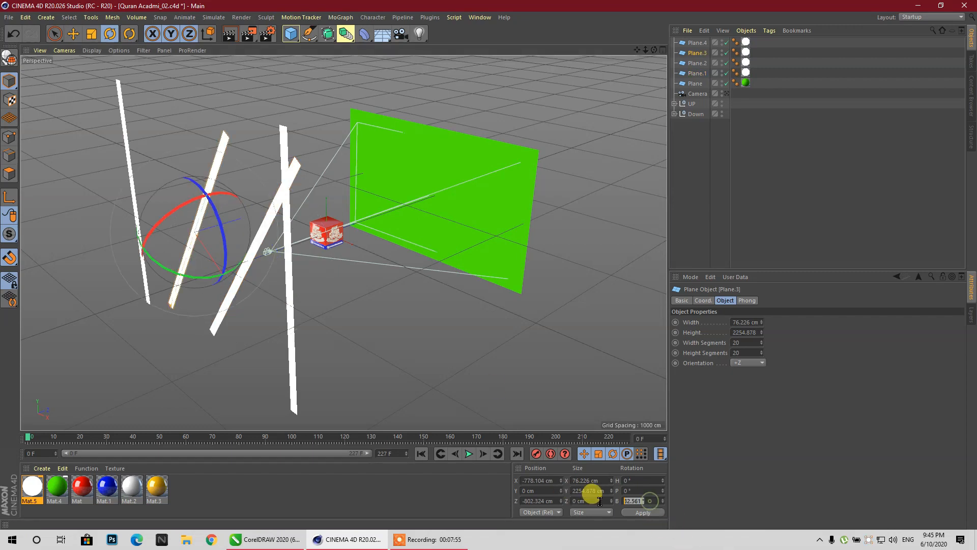
text(35)
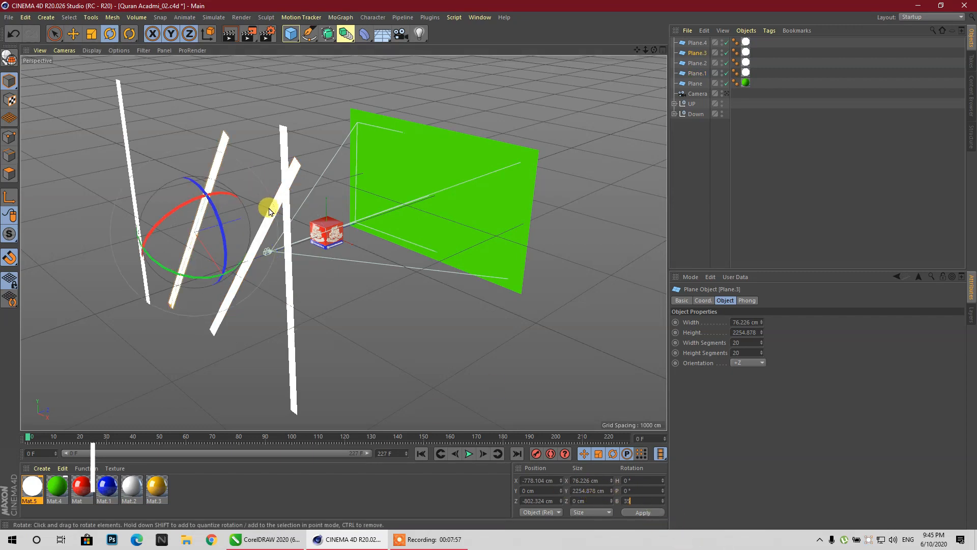
key(Return)
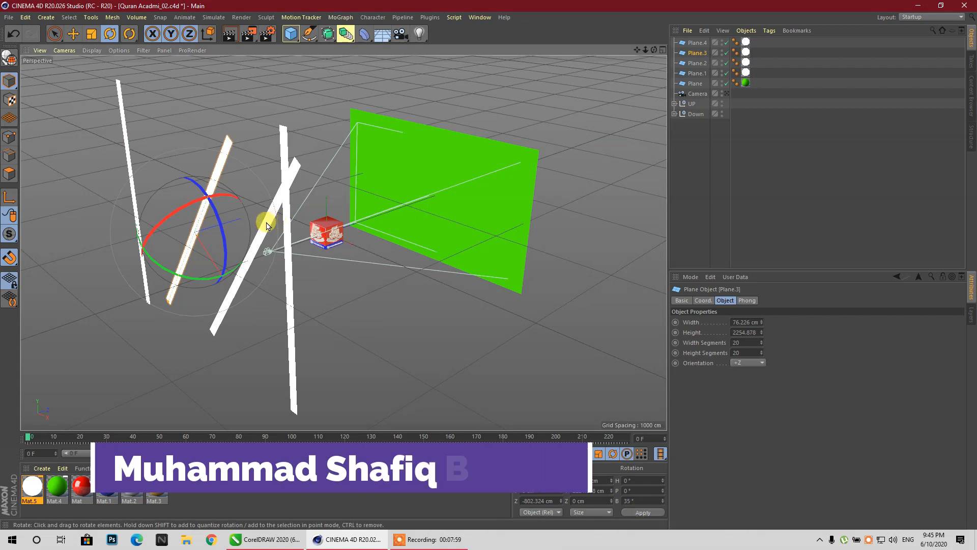
click(266, 223)
drag(647, 501, 596, 500)
text(35)
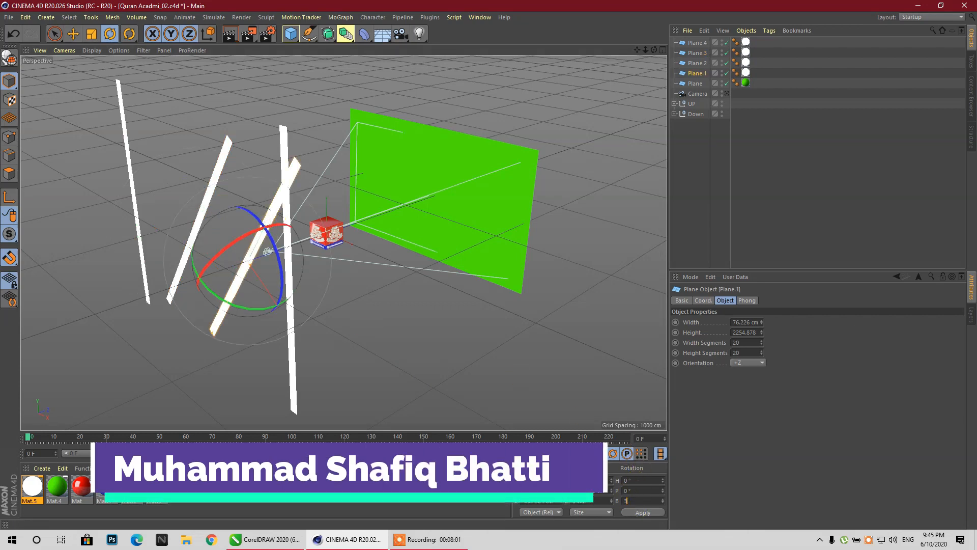
click(635, 513)
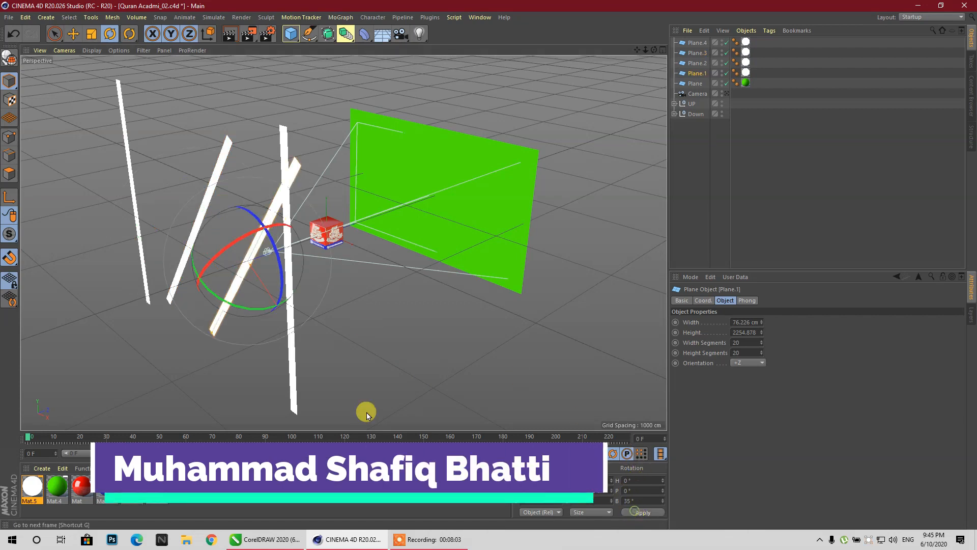
Set the bank rotation of the two outer strips, Plane.2 and Plane.4, to 35° each
click(286, 356)
click(630, 501)
text(35)
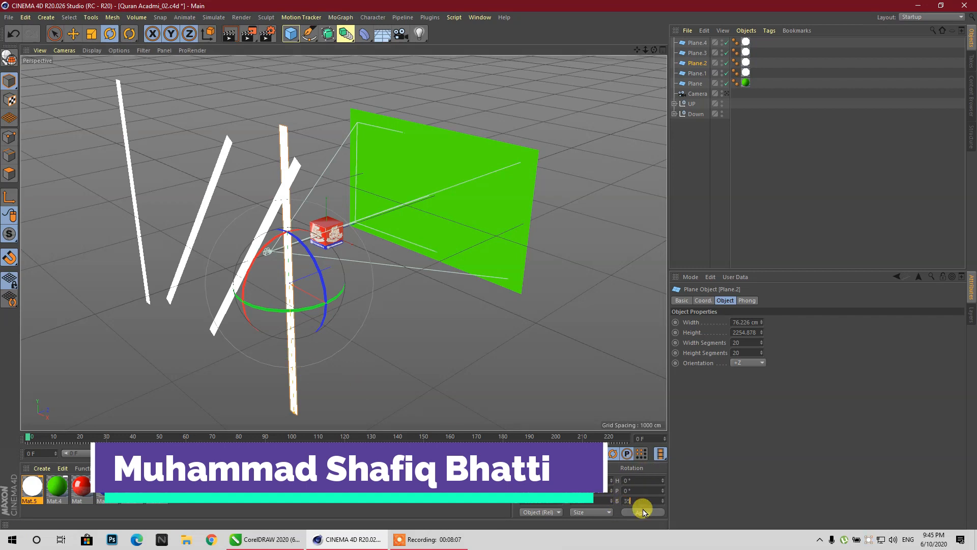
click(643, 511)
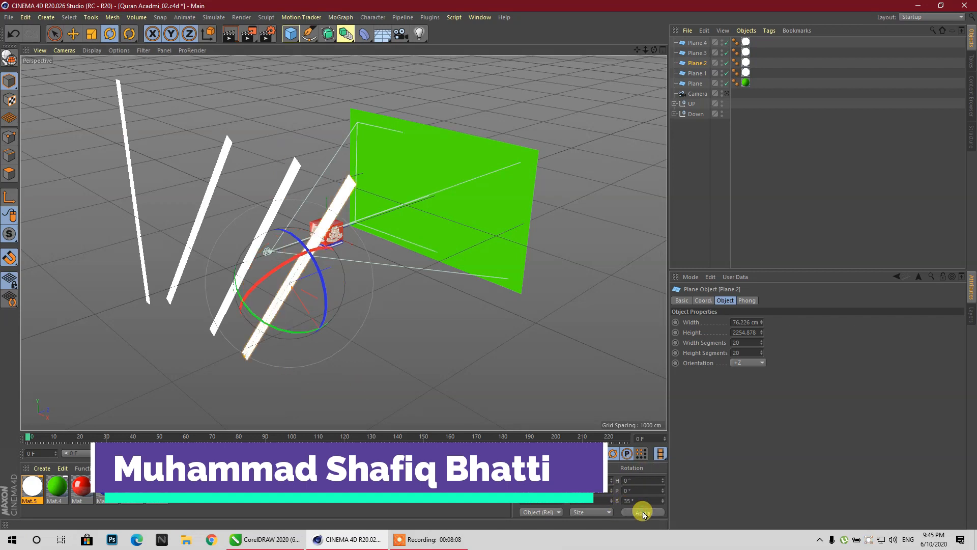
click(134, 221)
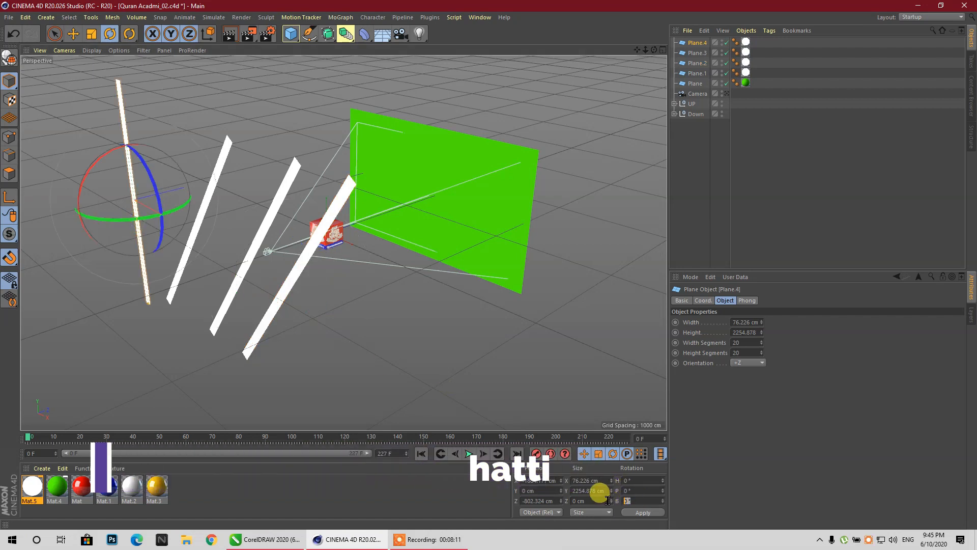
text(35)
click(643, 512)
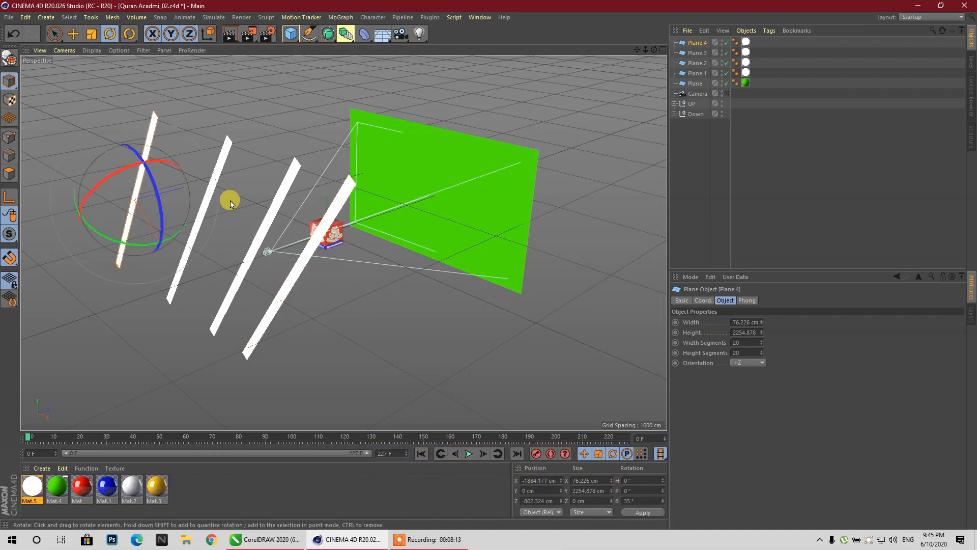
Move the strip Plane.2 outward along its own X axis to about X 626 cm, Y -83 cm
click(289, 303)
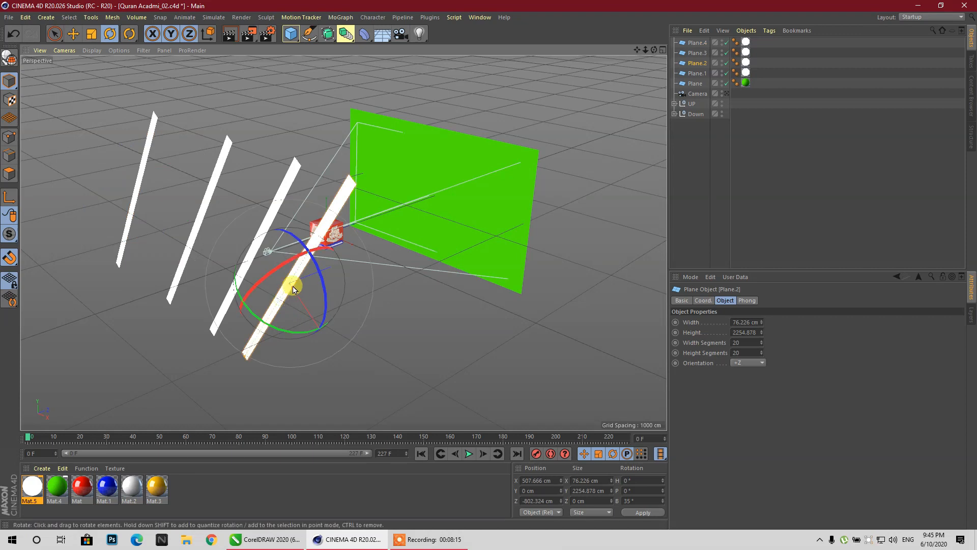
click(72, 33)
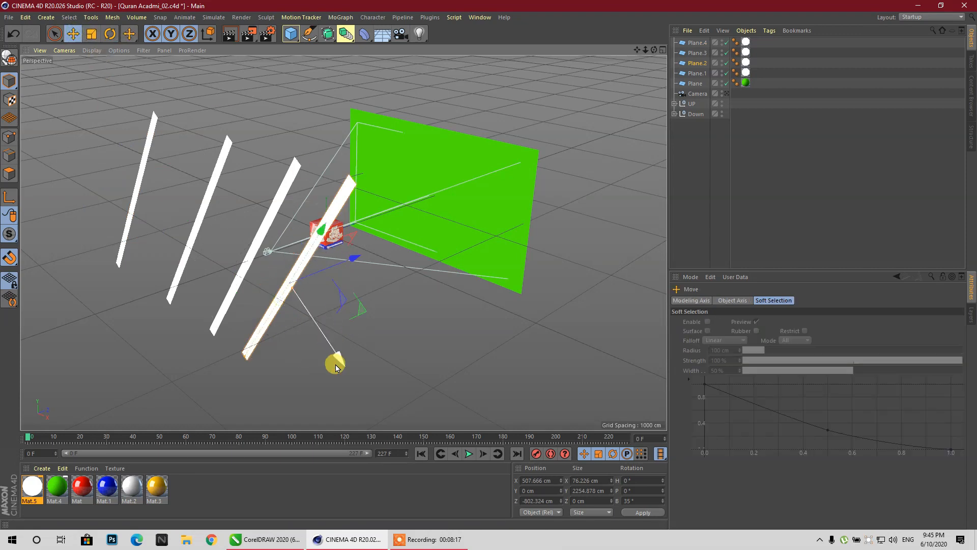
drag(341, 363, 356, 380)
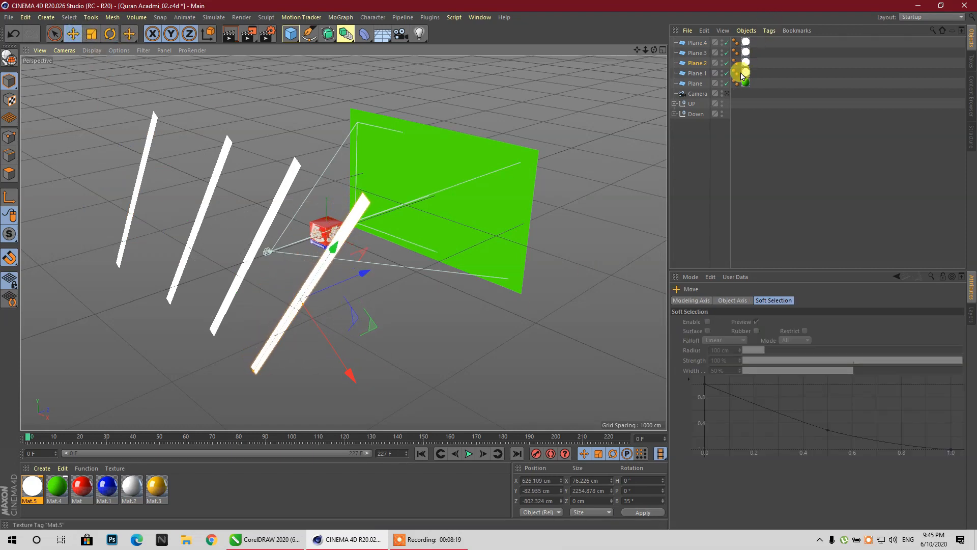
Look through the scene camera and play the animation to check the strips' reflections on the rotating cube
click(727, 94)
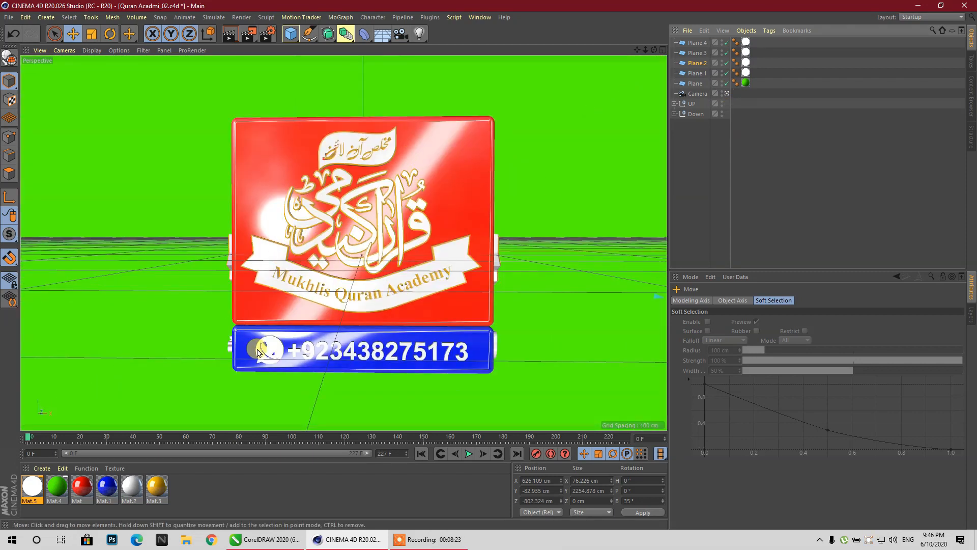
click(469, 453)
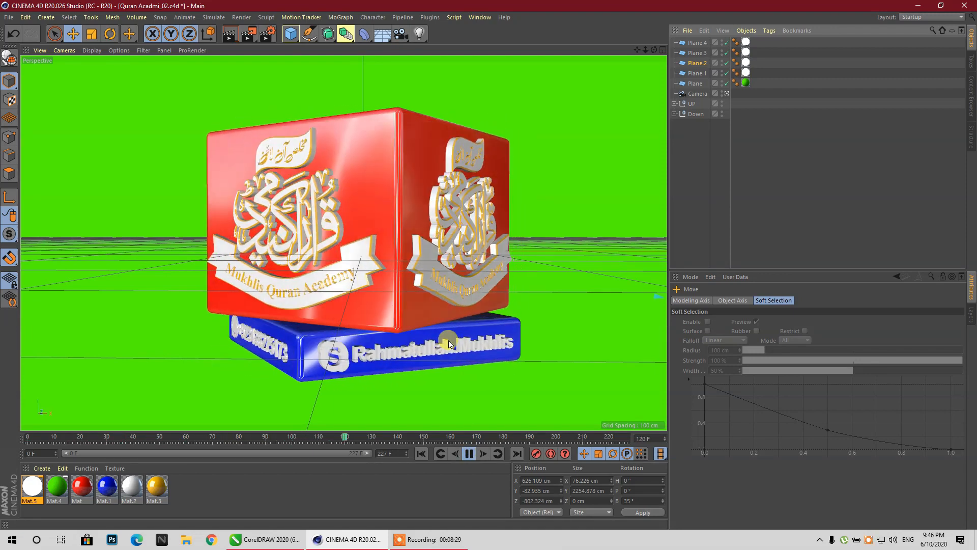
click(469, 454)
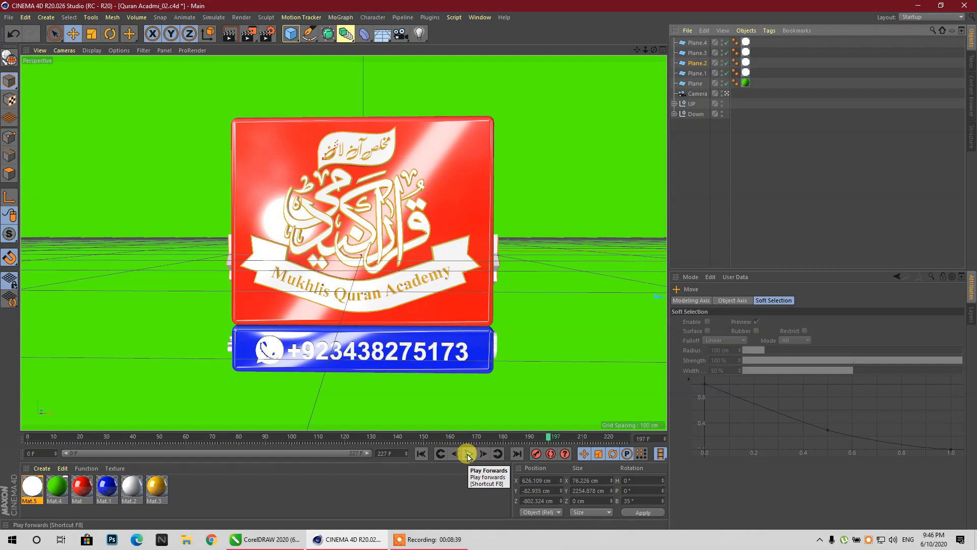
Switch to NitroSense, set the fan control to Max, close it, and return to Cinema 4D
click(162, 539)
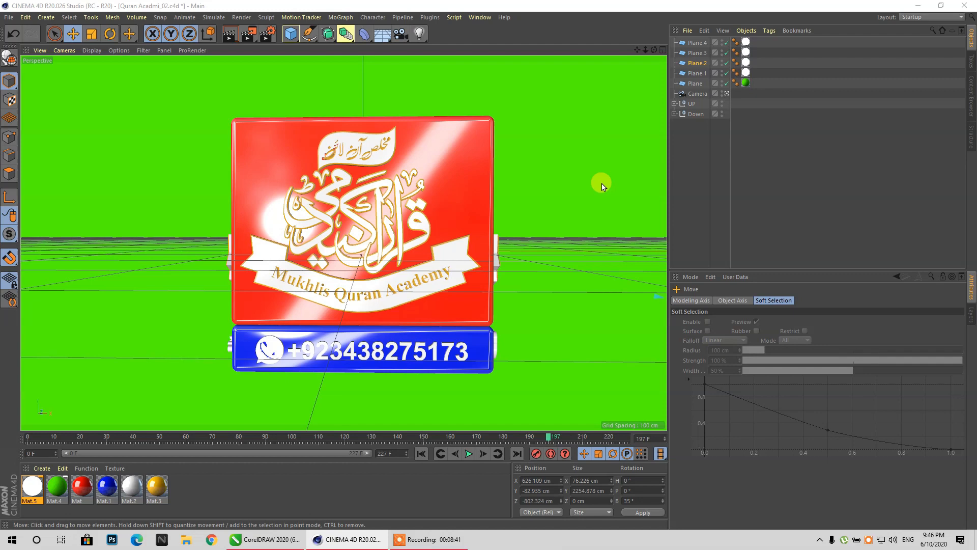
click(918, 5)
right_click(265, 150)
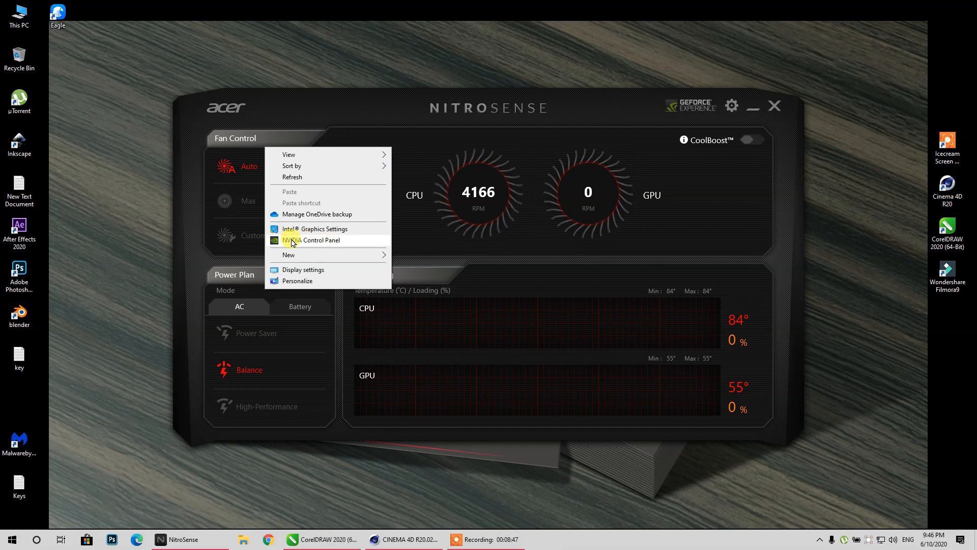
click(333, 108)
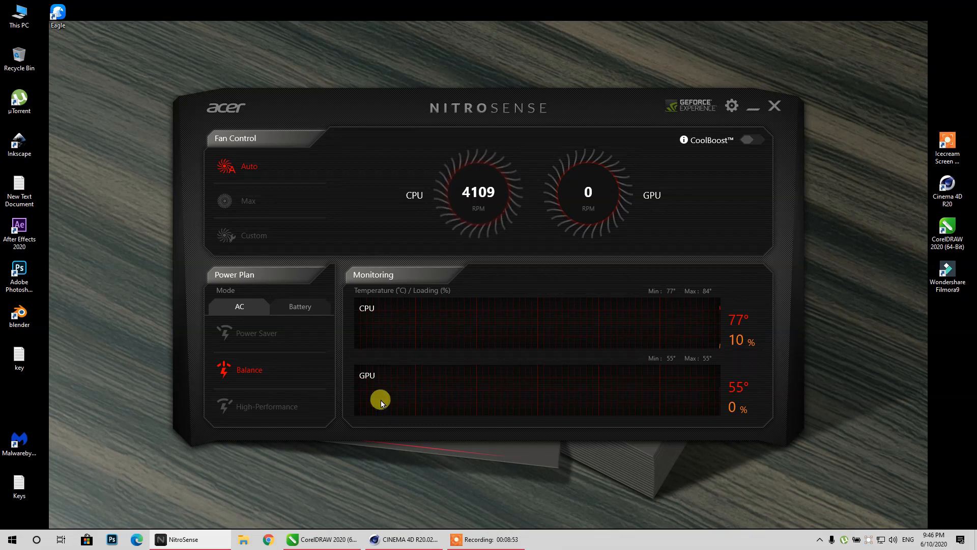
click(237, 201)
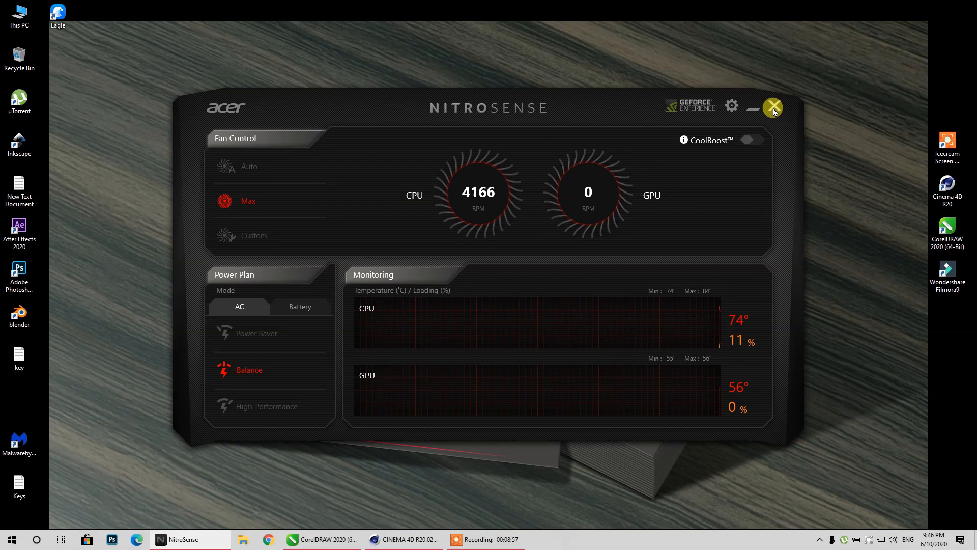
click(773, 108)
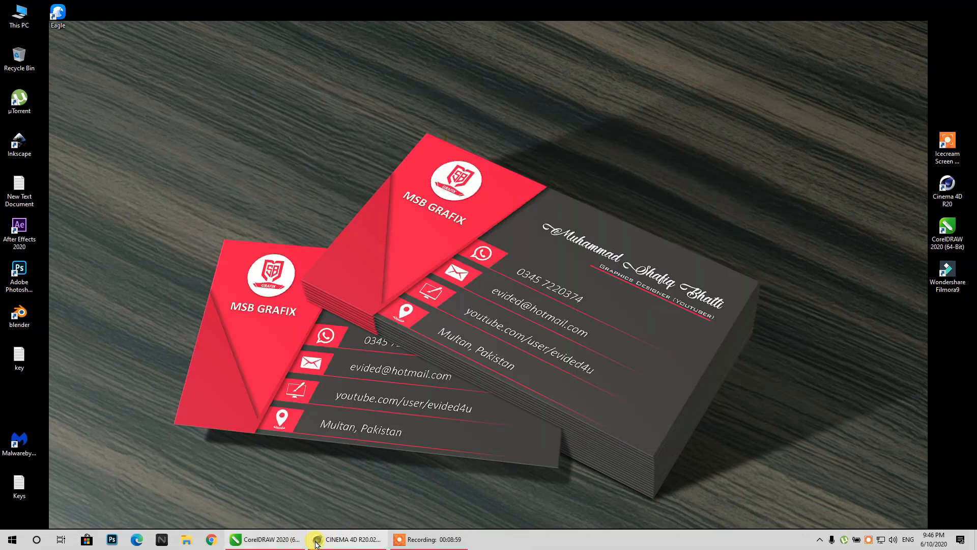
click(325, 541)
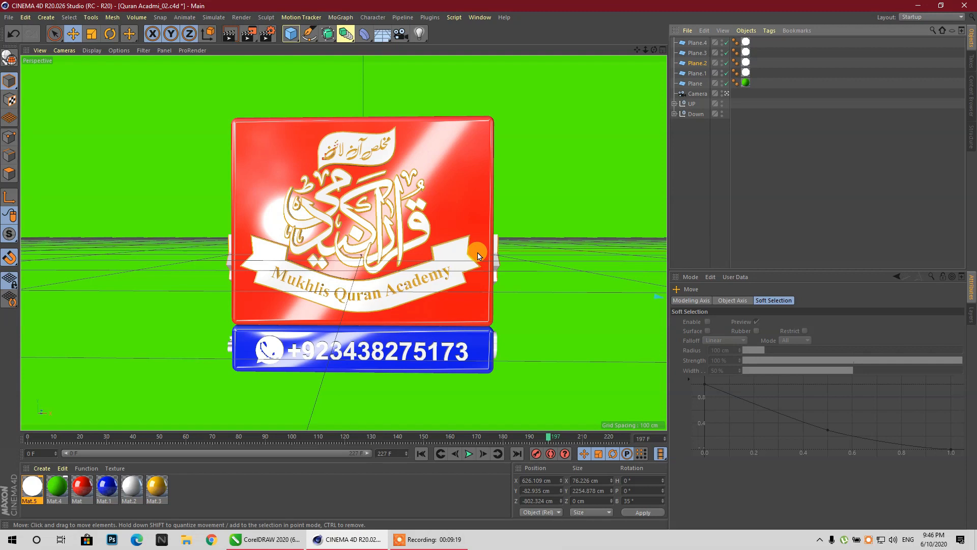
Try adding the Ambient Occlusion and Global Illumination effects in the render settings, and remove both
click(267, 39)
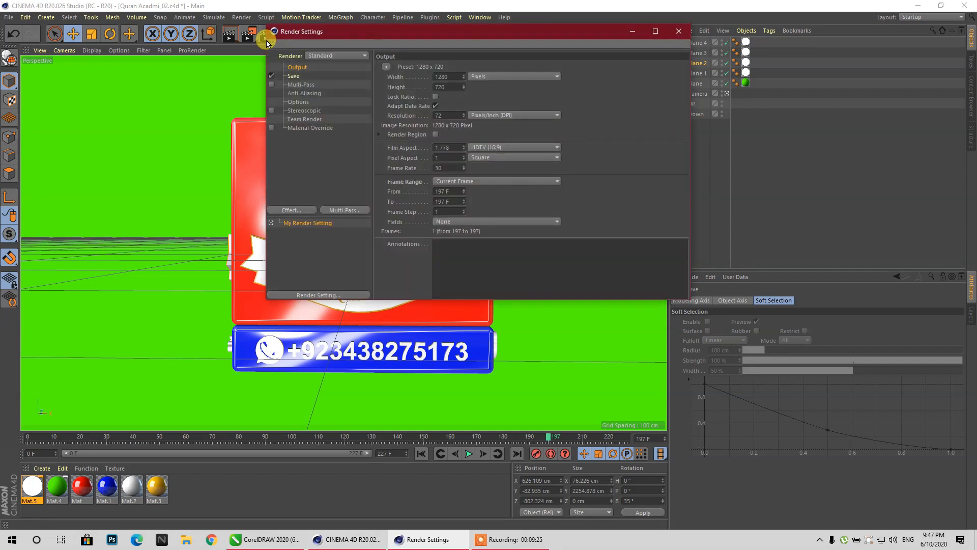
right_click(301, 139)
click(338, 205)
right_click(336, 160)
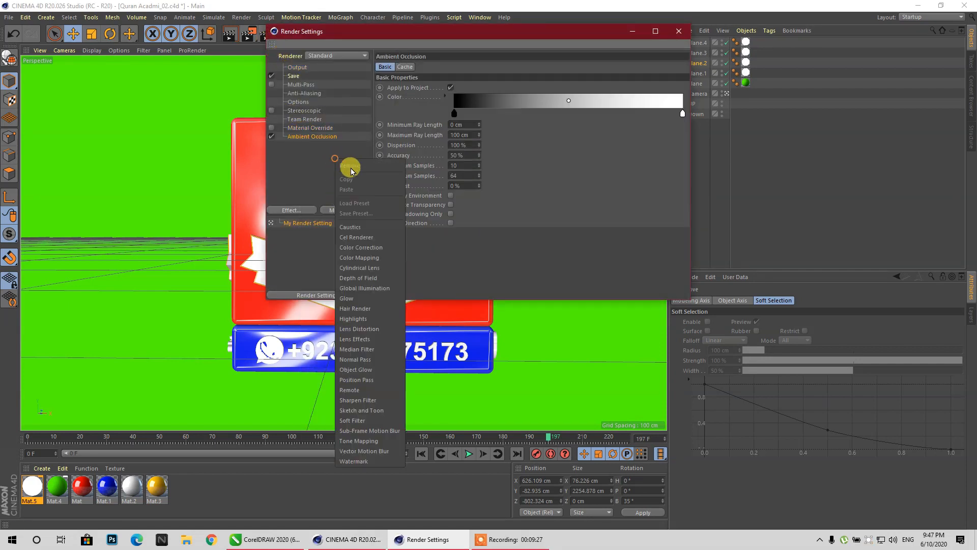
click(363, 288)
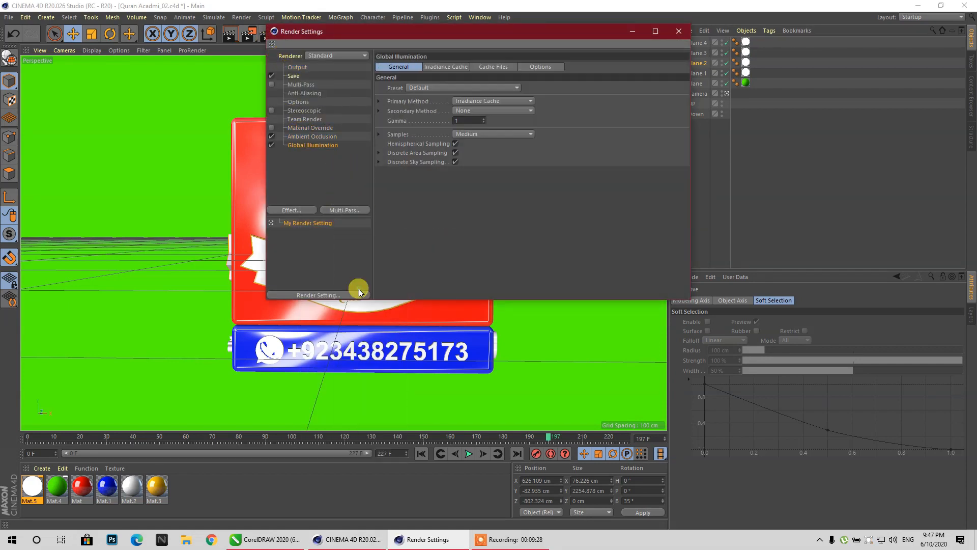
ctrl+click(315, 137)
key(Delete)
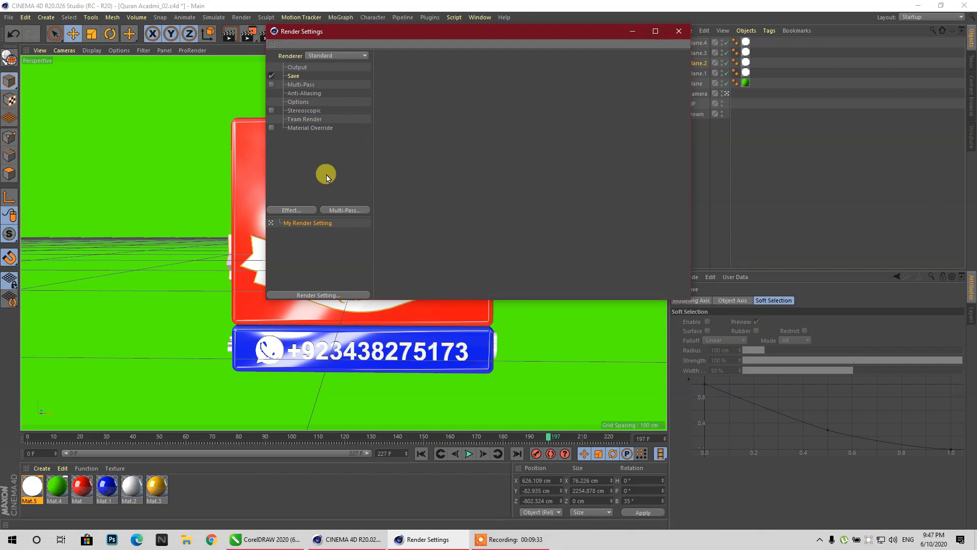
Set the frame rate in the render output settings to 30
click(300, 67)
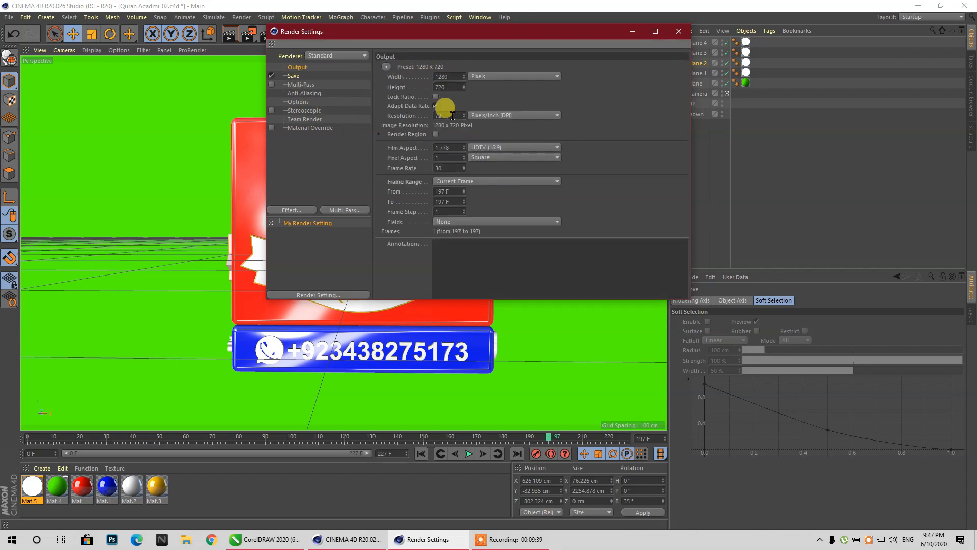
click(440, 167)
text(24)
key(Return)
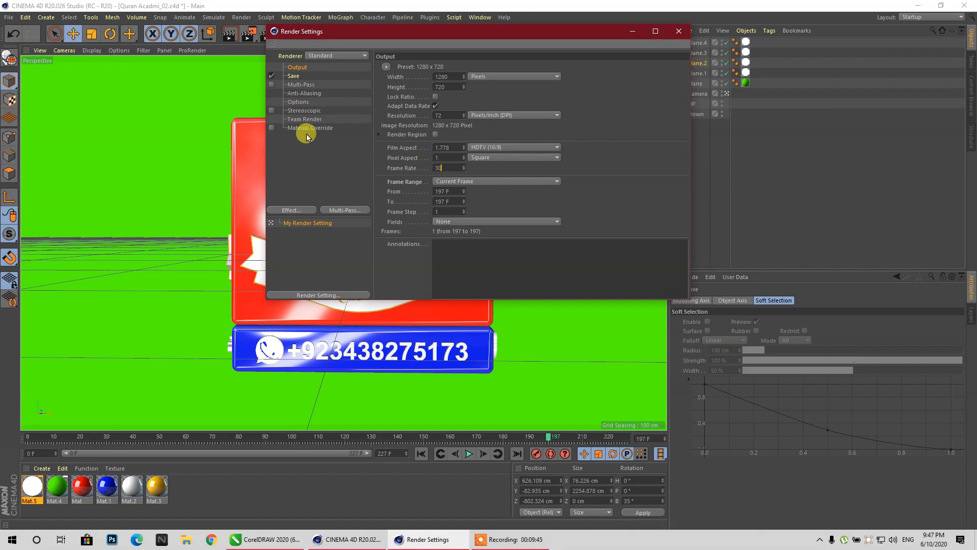
Set the render's anti-aliasing to Best
click(300, 85)
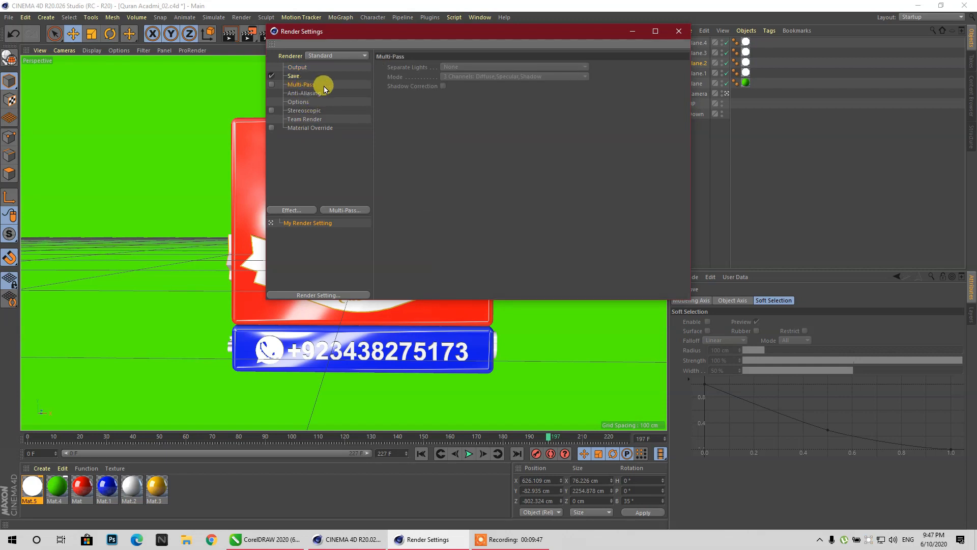
click(305, 93)
click(478, 67)
click(482, 80)
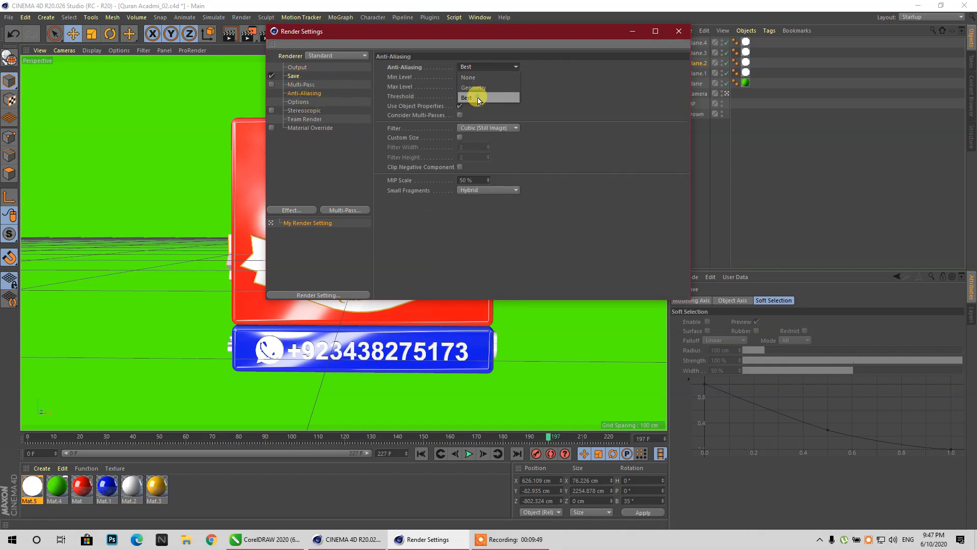
Set the render output's frame range to All Frames, review the anti-aliasing options, and close the render settings
click(300, 69)
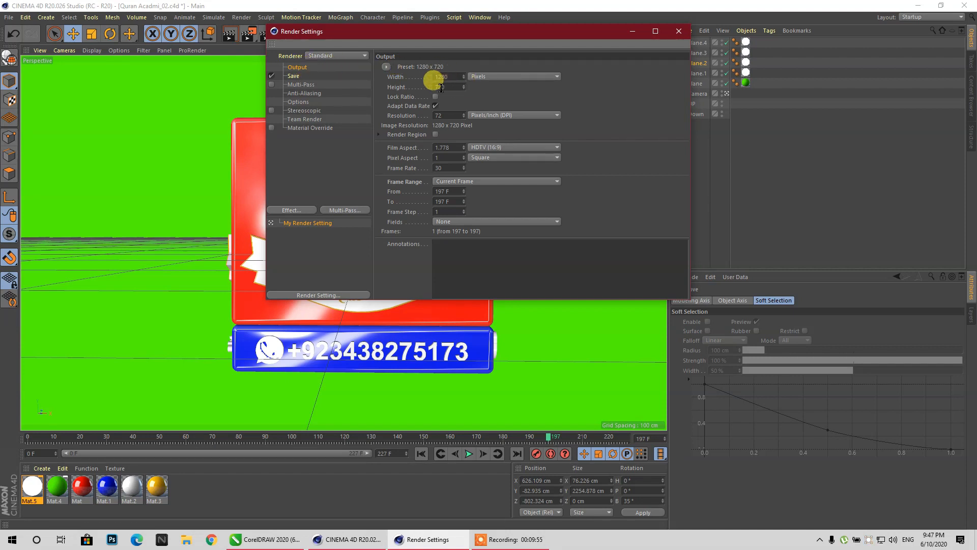
click(434, 181)
click(448, 212)
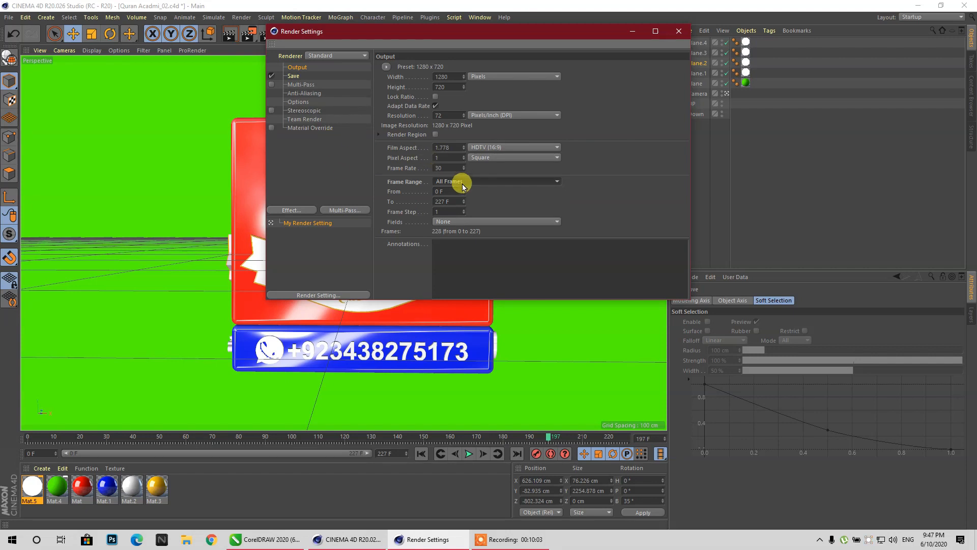
click(305, 94)
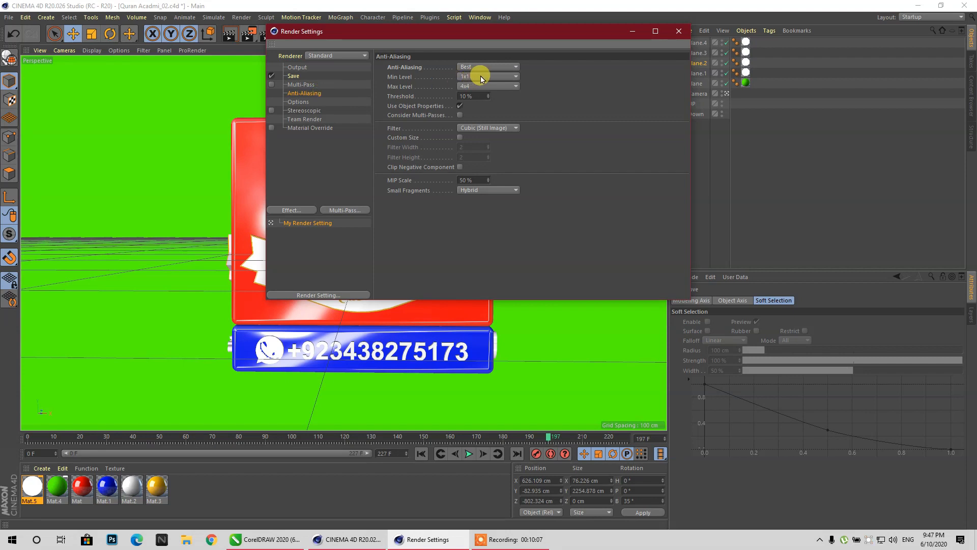
click(679, 33)
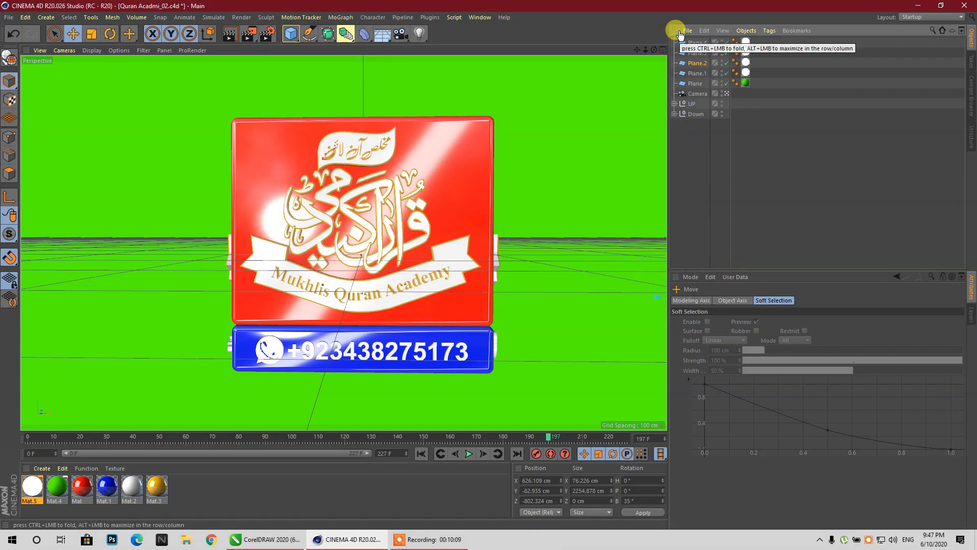
Set the render's save format to MP4, leave the alpha channel off, and close the render settings
click(268, 34)
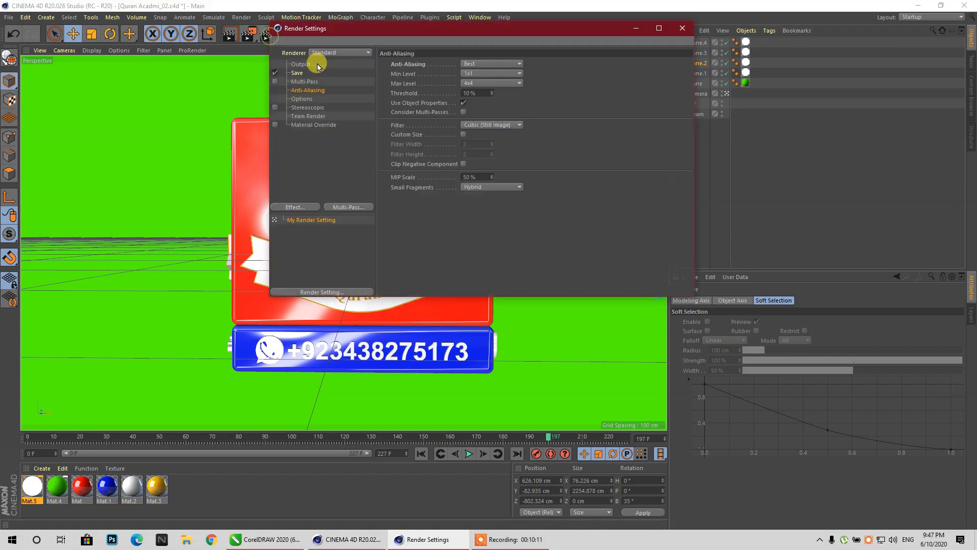
click(298, 73)
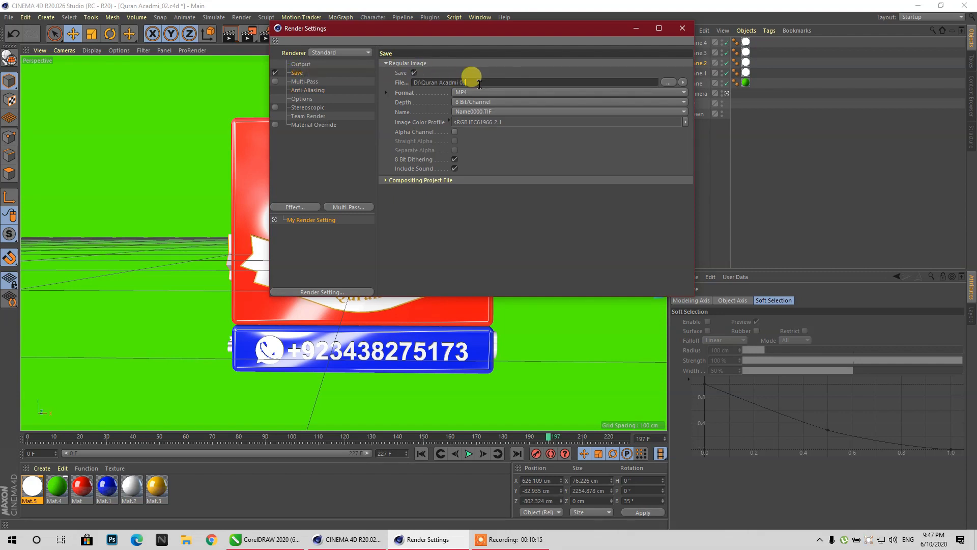
click(472, 94)
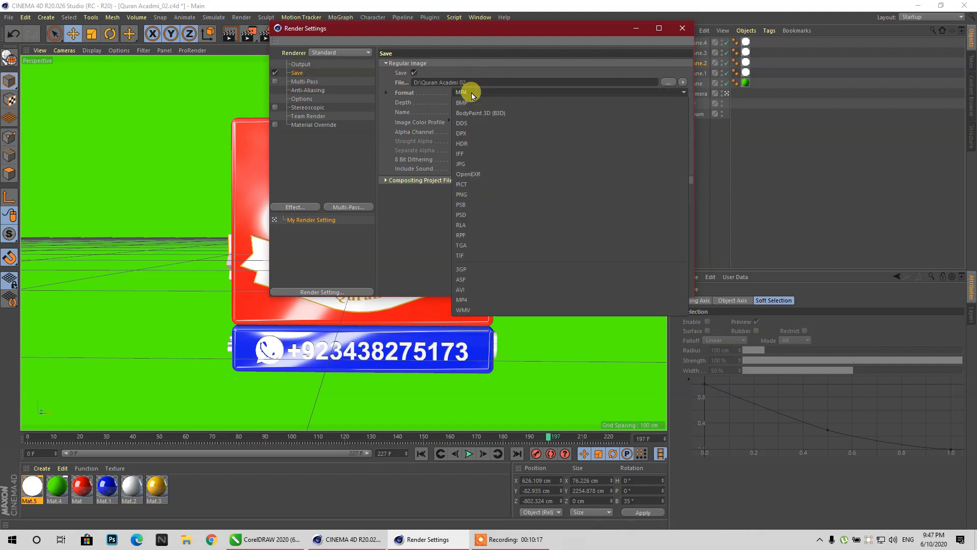
click(467, 299)
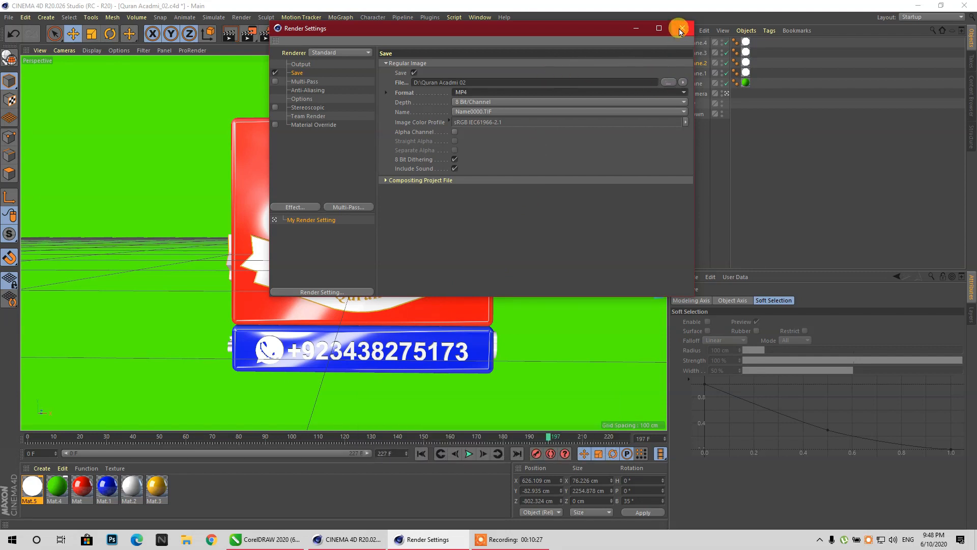
click(454, 133)
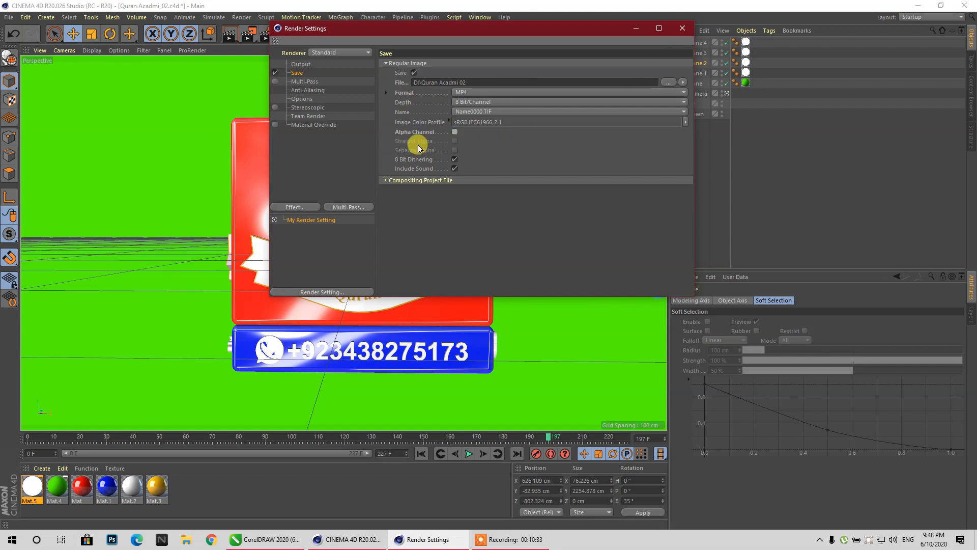
click(680, 30)
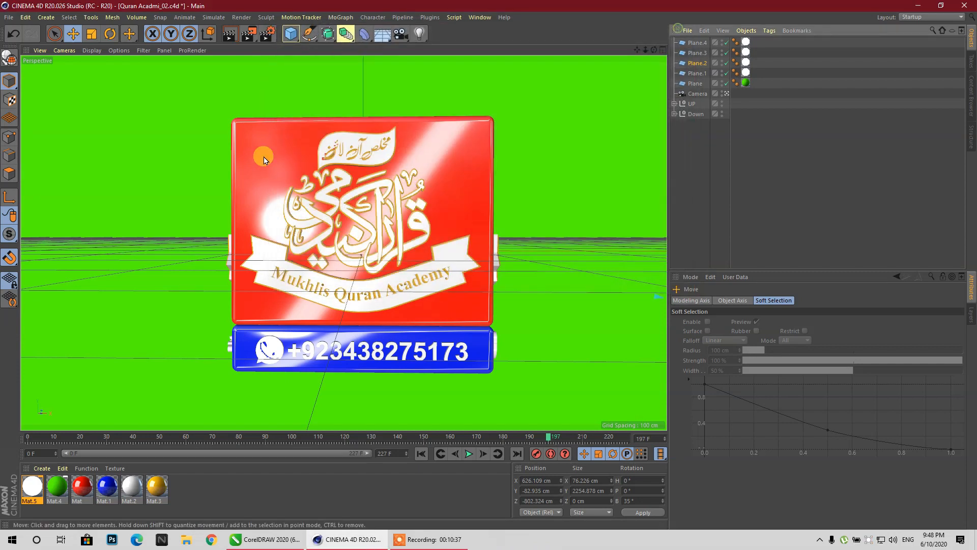
Render the animation to the Picture Viewer, and check the fan speeds in NitroSense while it renders
click(251, 40)
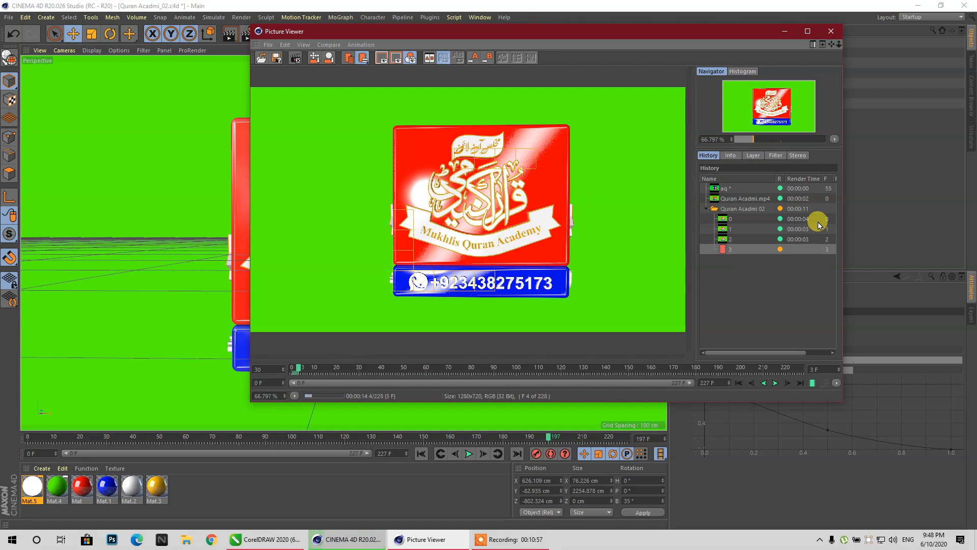
click(156, 543)
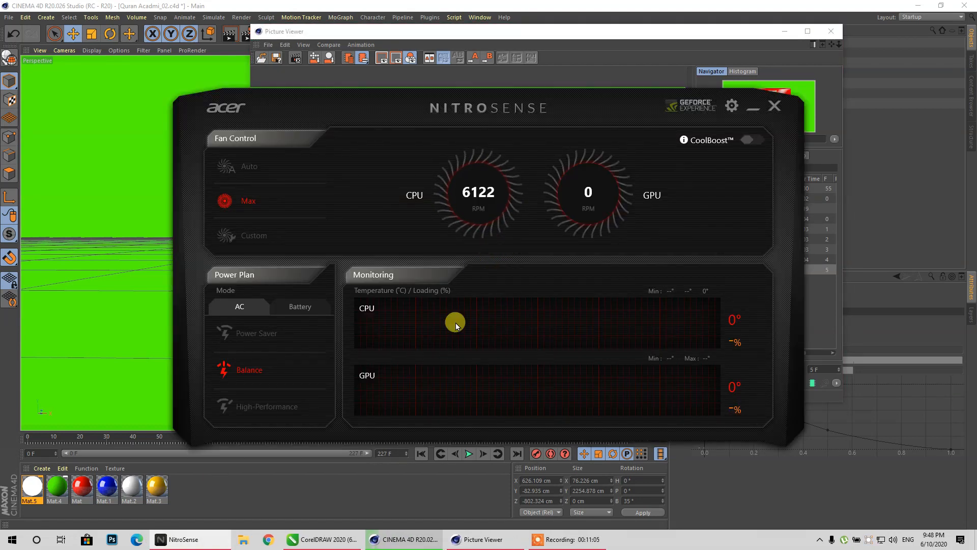
click(751, 110)
click(785, 31)
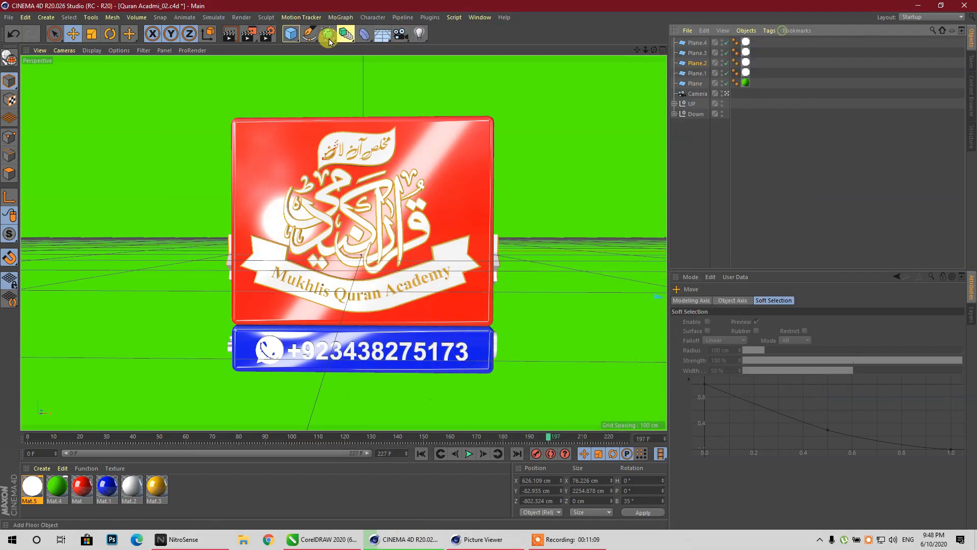
Review the available renderers in the render settings without changing them, and check the render progress in the Picture Viewer
click(262, 34)
click(313, 46)
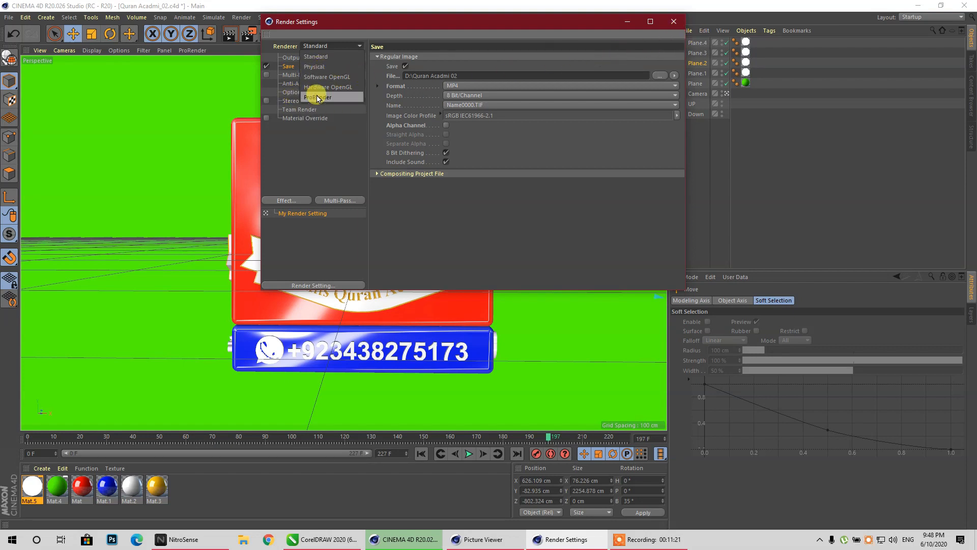
click(664, 22)
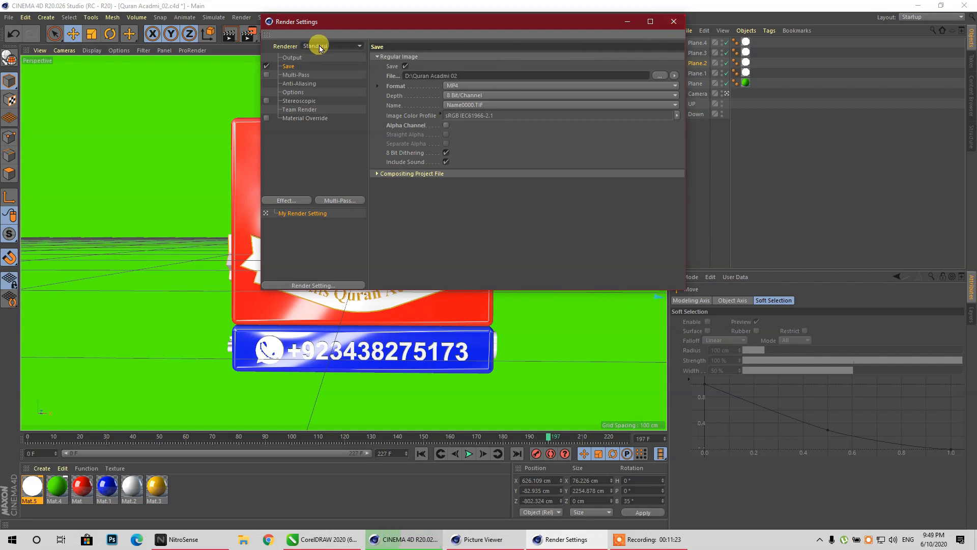
click(674, 22)
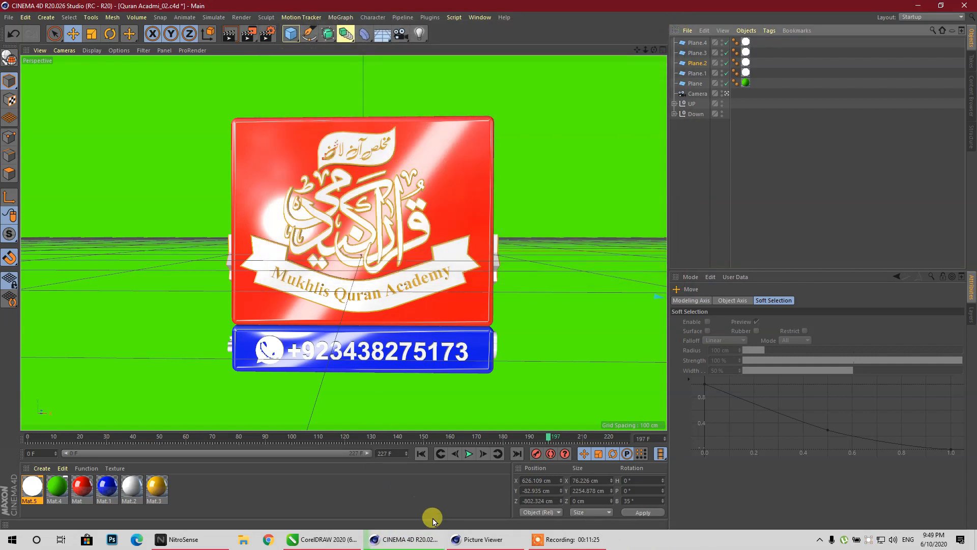
click(476, 539)
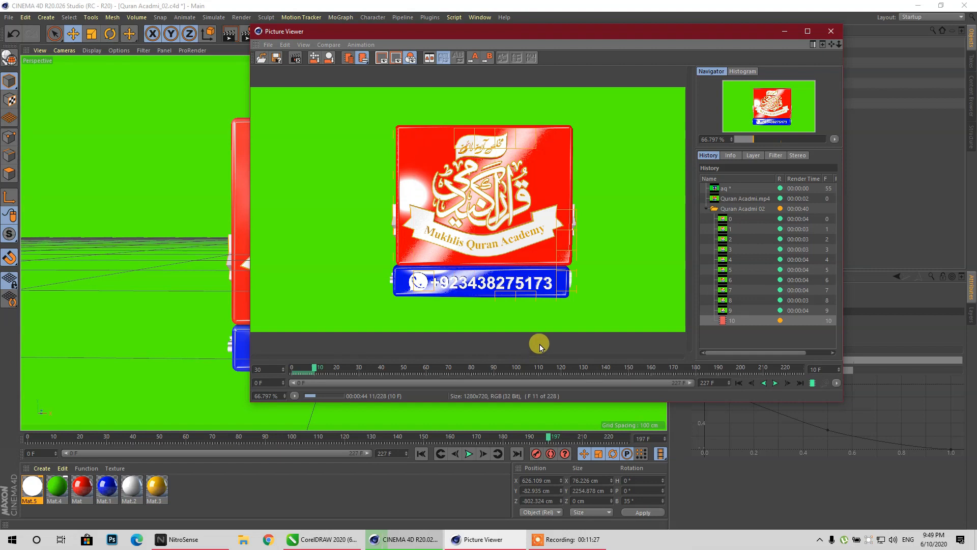
Switch to the desktop and launch Wondershare Filmora9
click(917, 5)
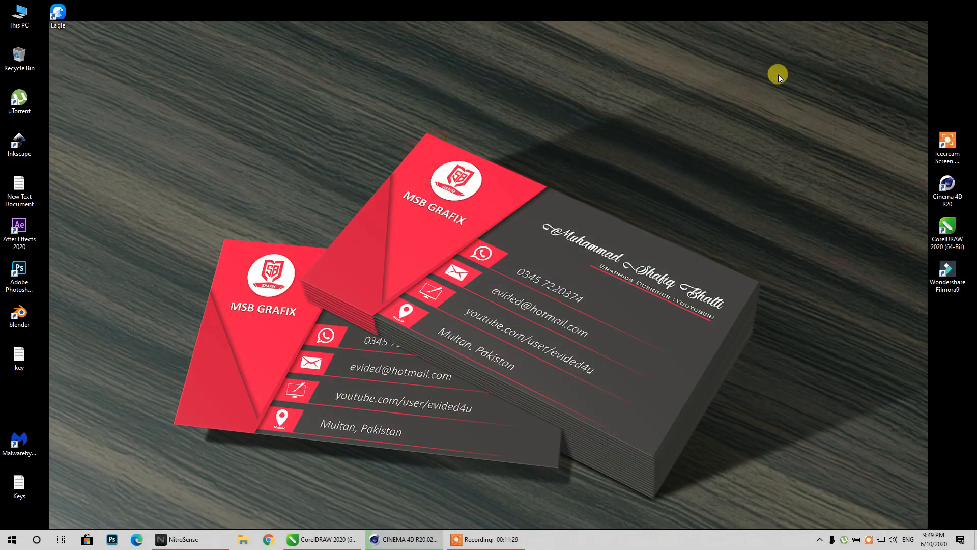
right_click(495, 149)
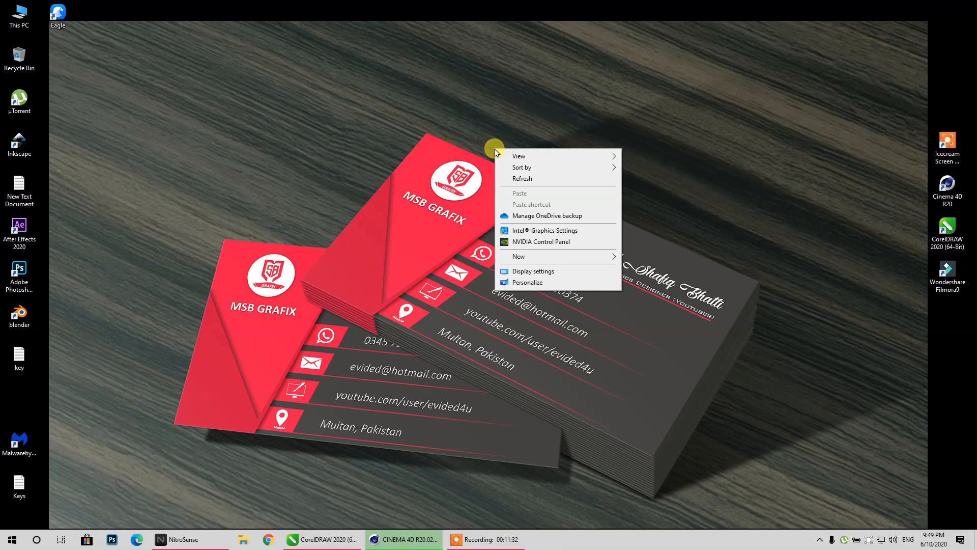
click(567, 366)
double_click(944, 262)
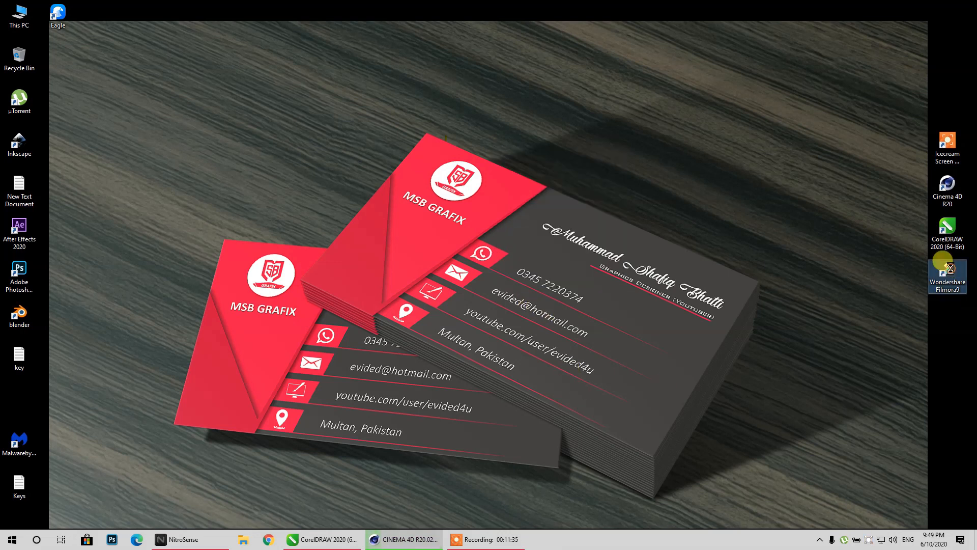
right_click(947, 260)
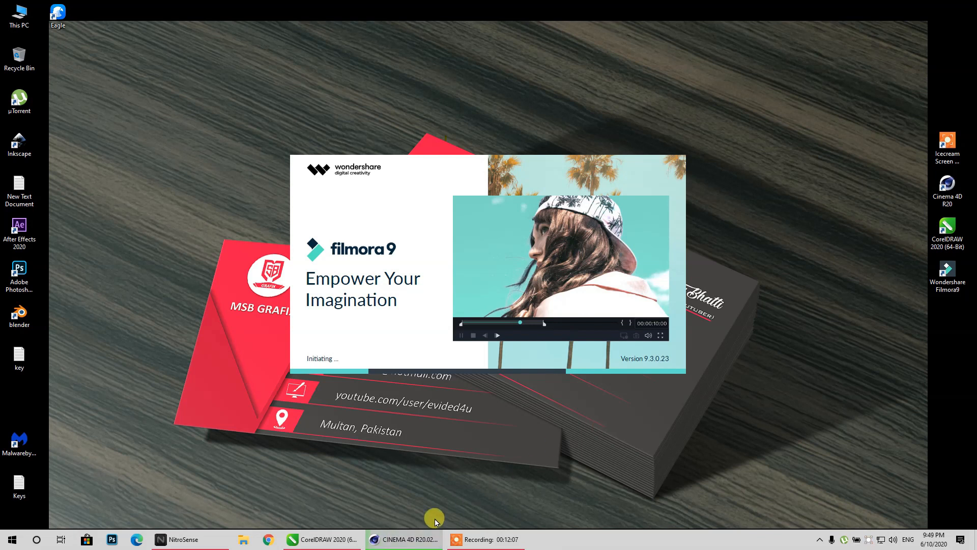
Check the render progress in Cinema 4D's Picture Viewer, and create a new 16:9 widescreen project in Filmora9
click(403, 539)
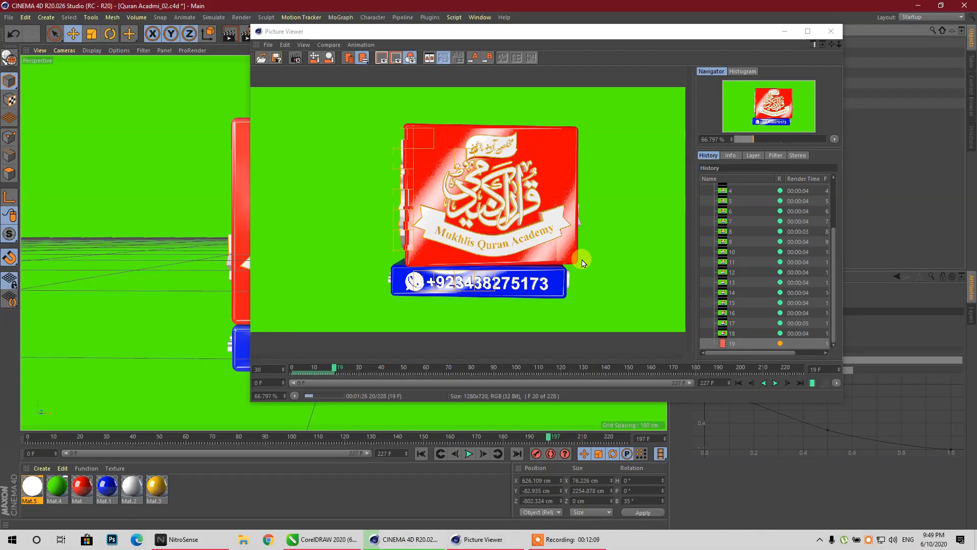
click(784, 32)
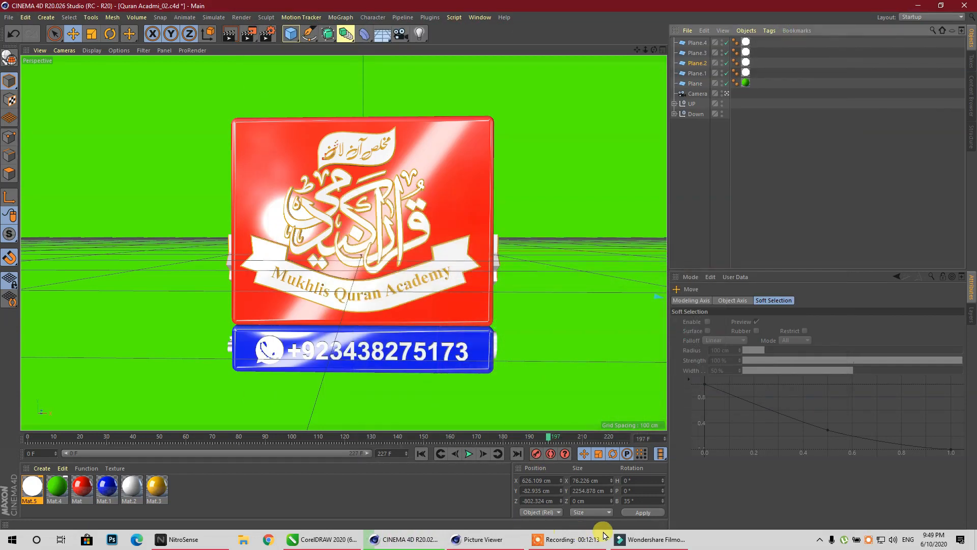
click(636, 540)
click(305, 298)
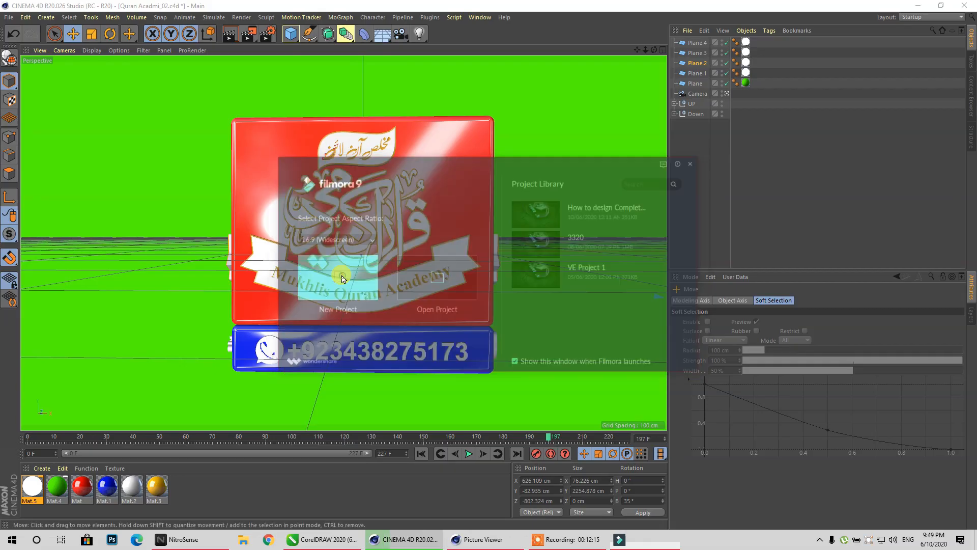
Import Footage Of Sunset View from D:\V\Videos Free and place it at the start of video track 1, keeping the 1920 x 1080 25fps project settings
click(433, 127)
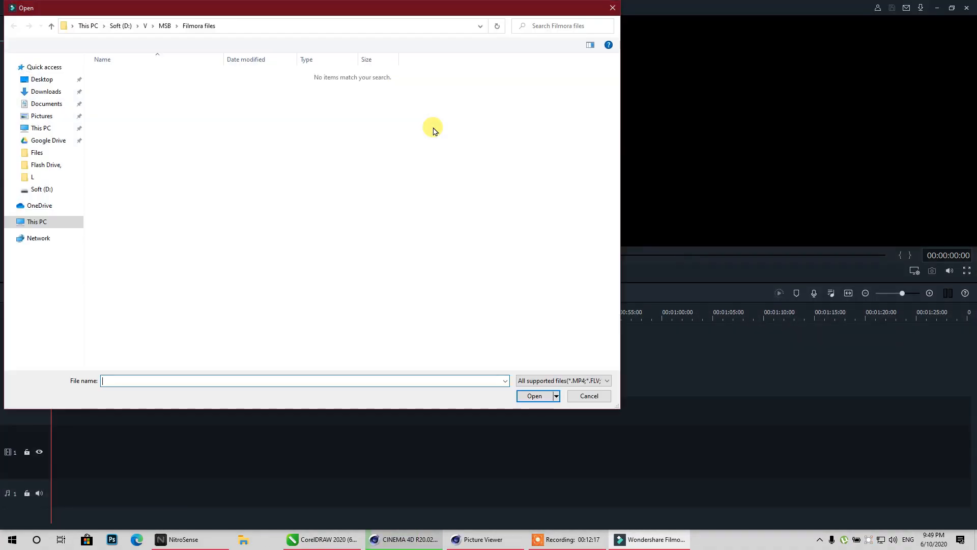
click(592, 394)
click(275, 153)
click(120, 25)
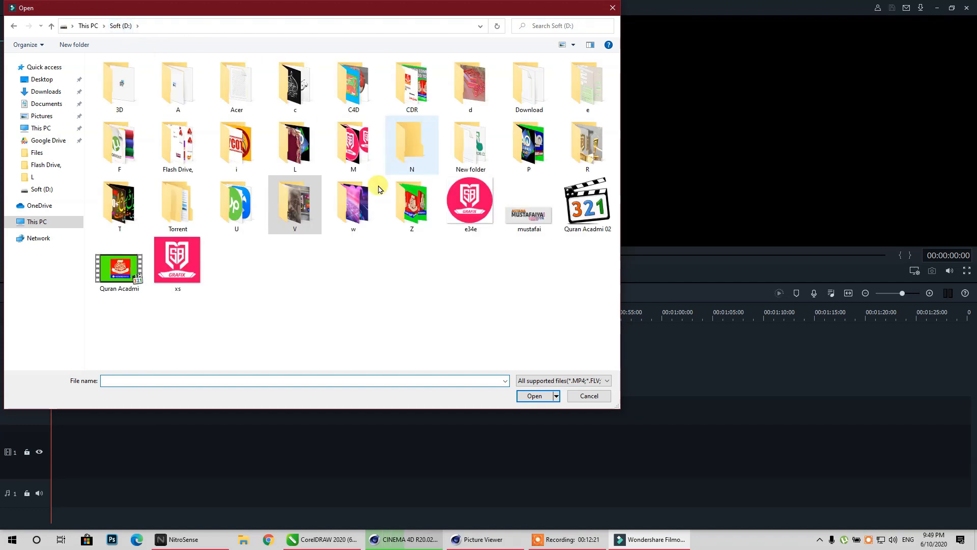
double_click(303, 221)
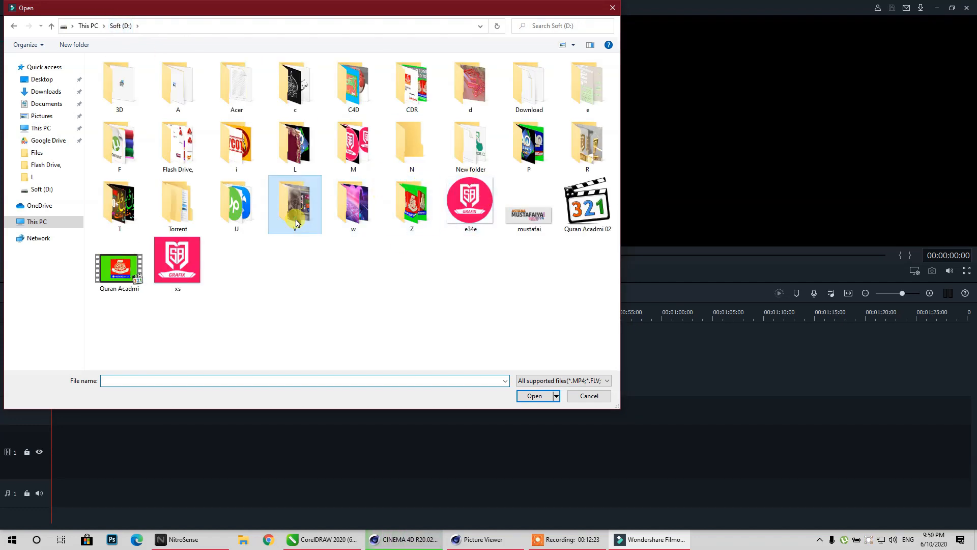
double_click(176, 86)
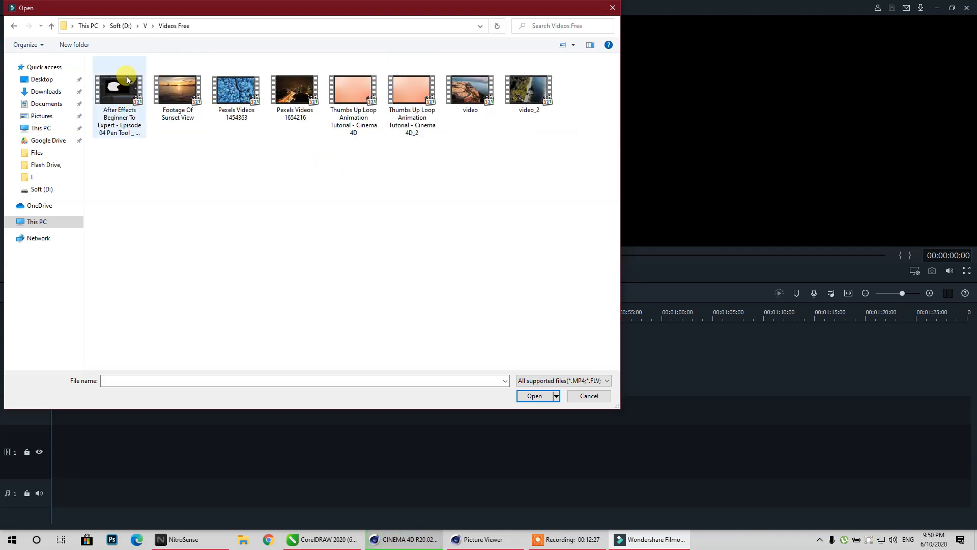
click(182, 109)
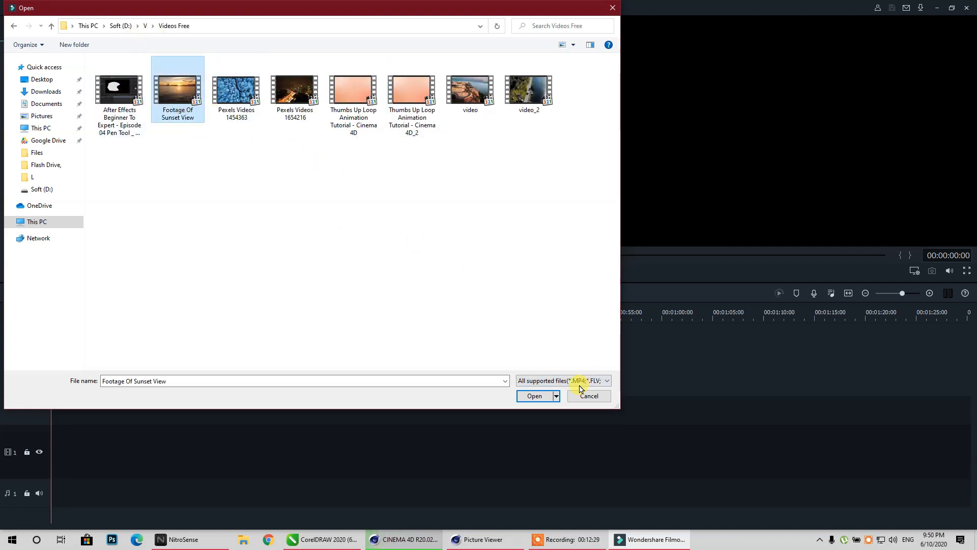
click(534, 395)
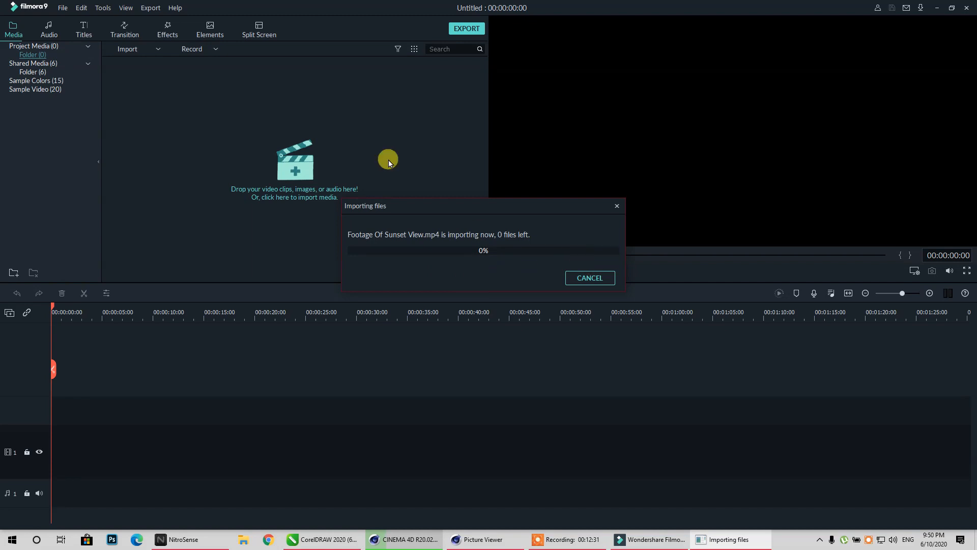
drag(171, 97, 77, 395)
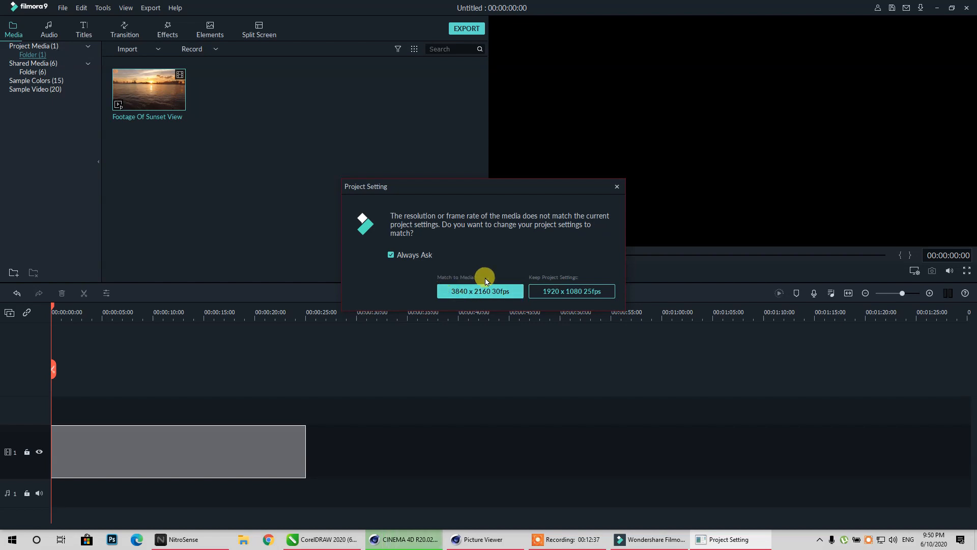
click(593, 294)
Import the Quran Acadmi image from D:\Z and place it on video track 2 at about 7 seconds, above the sunset footage
double_click(318, 160)
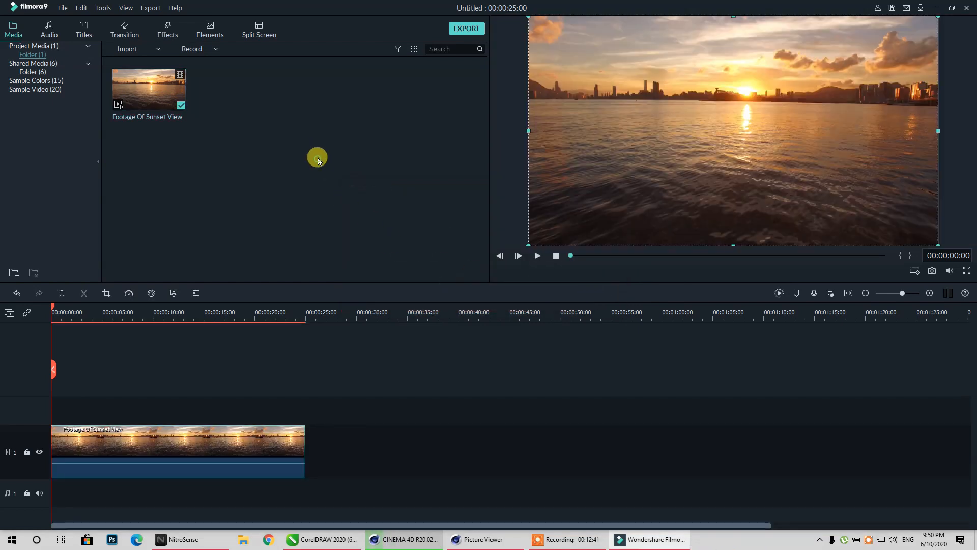
click(145, 26)
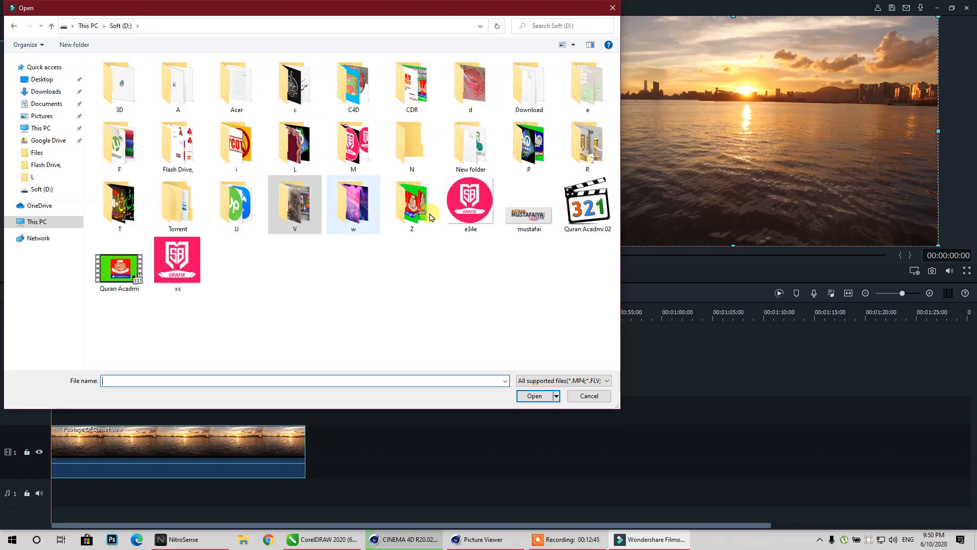
double_click(412, 206)
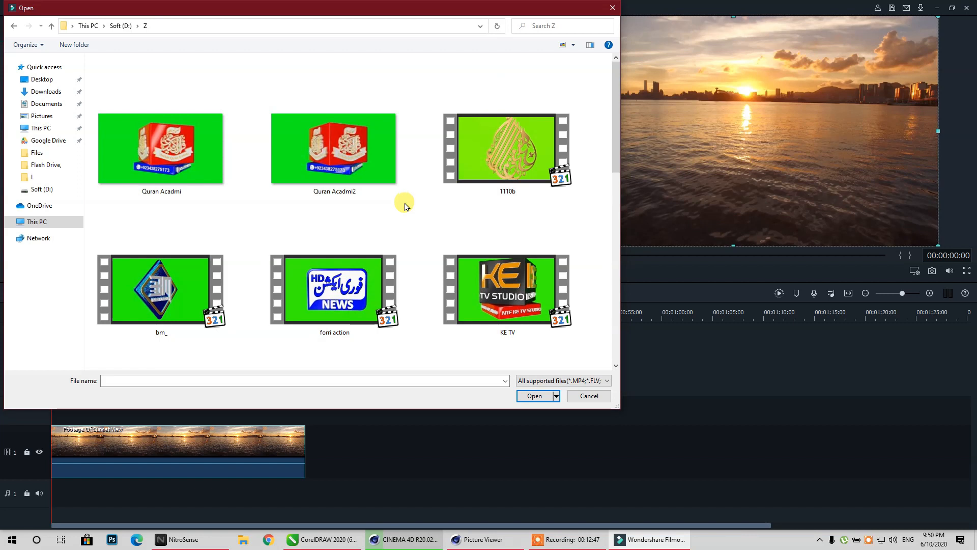
click(159, 141)
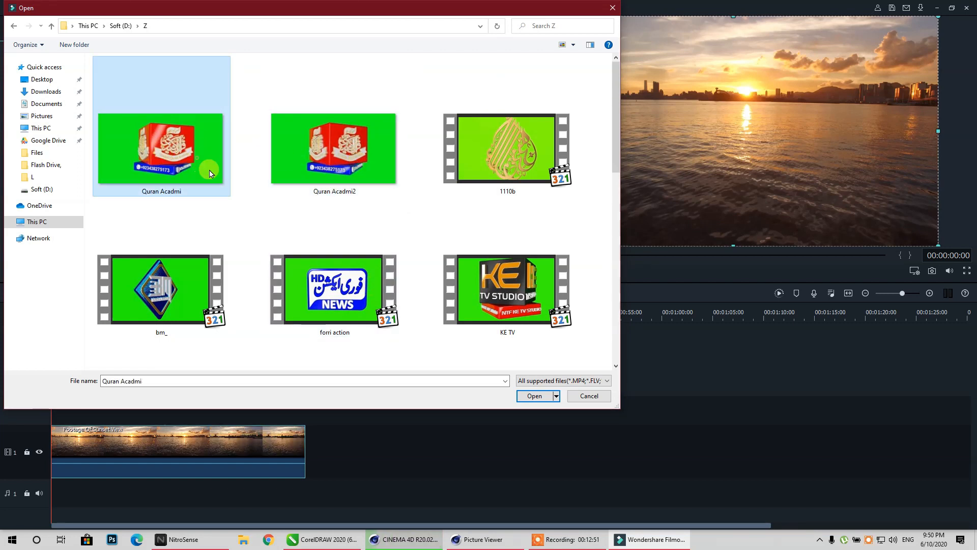
click(546, 396)
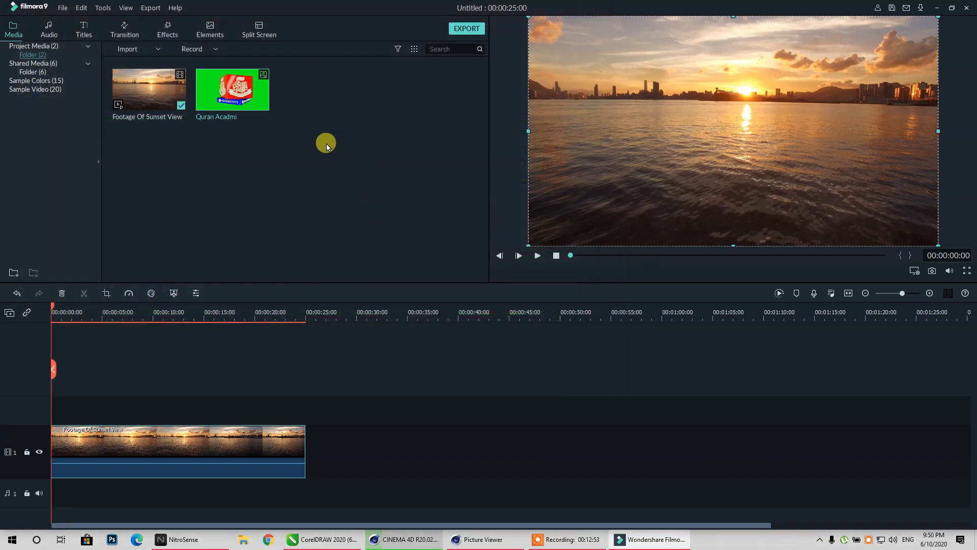
drag(241, 107, 129, 416)
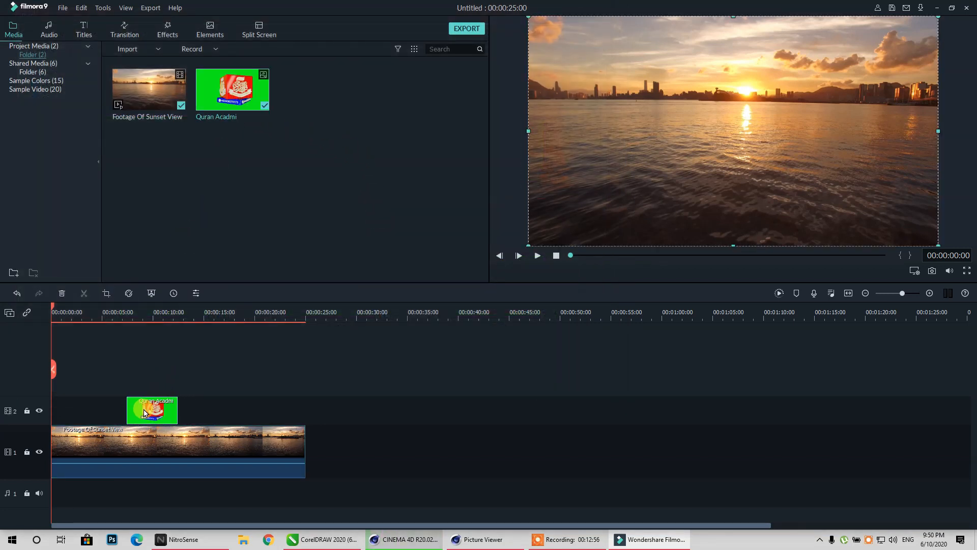
Enable Chroma Key on the Quran Acadmi clip and sample its green background as the key color
click(145, 314)
drag(143, 306, 106, 313)
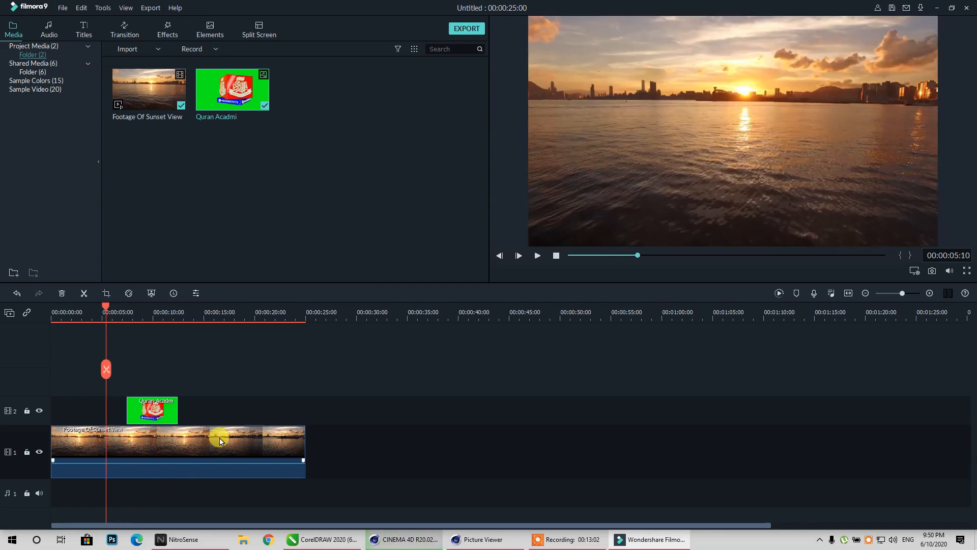
double_click(157, 415)
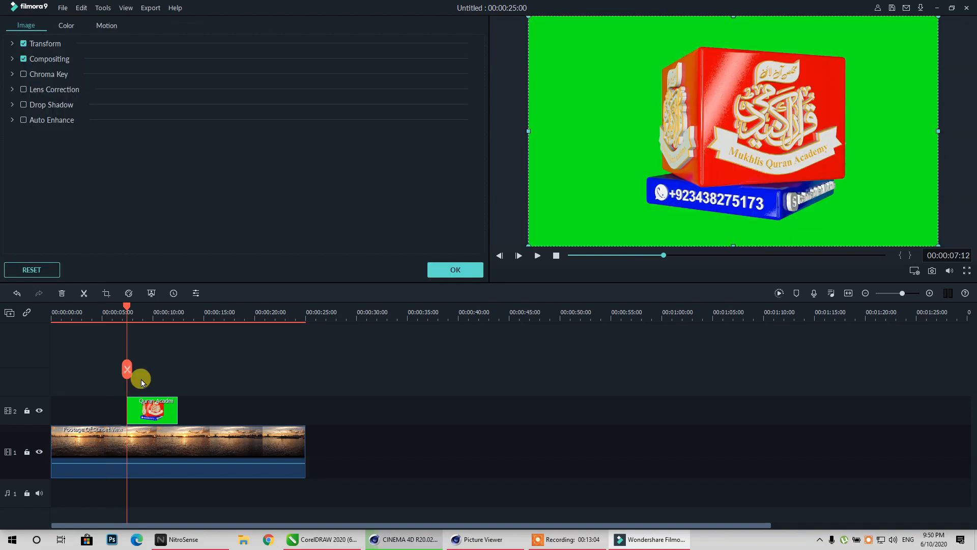
click(23, 75)
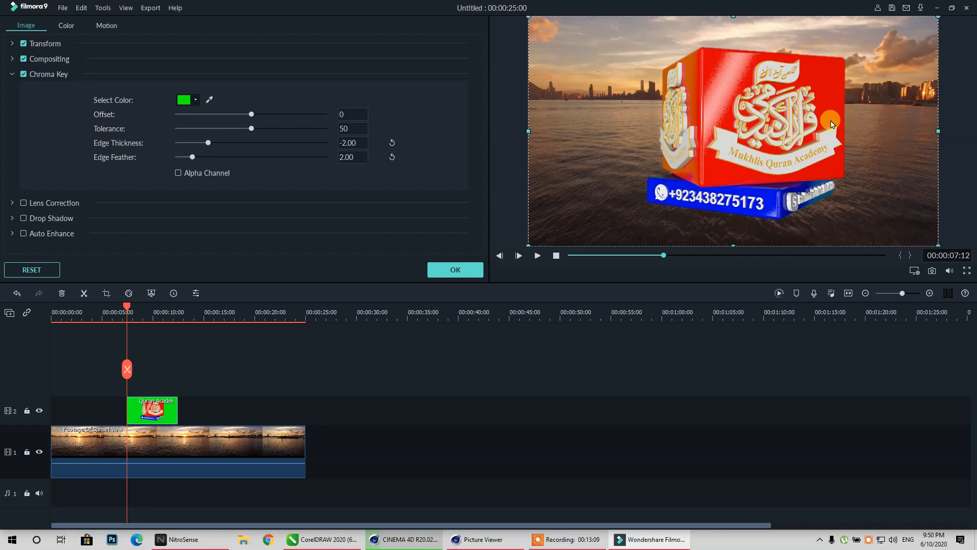
click(209, 99)
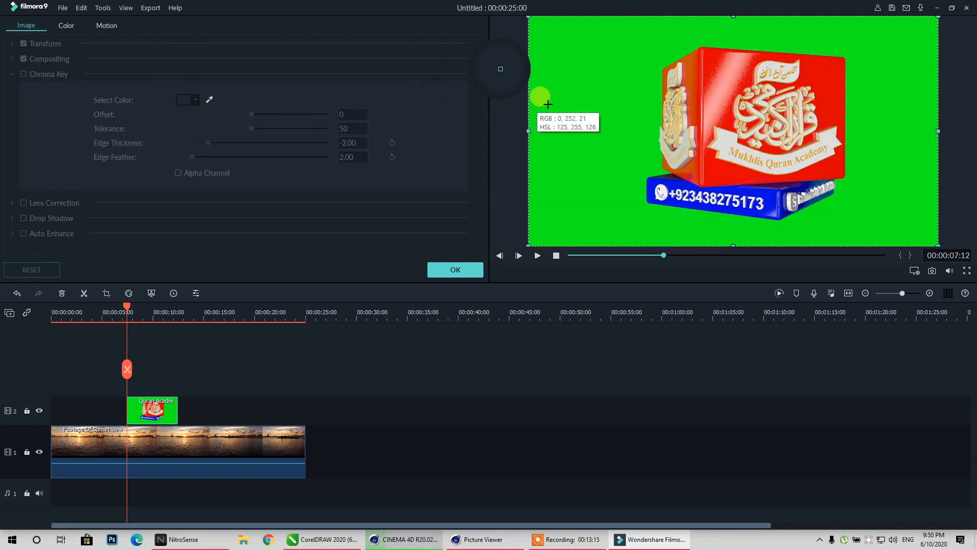
click(570, 103)
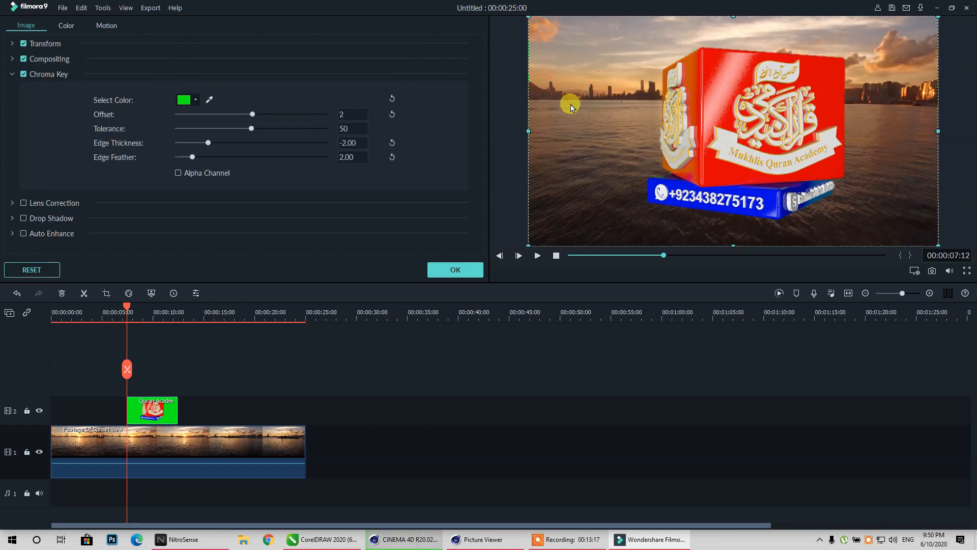
Try the cube's red face as the key color, preview the result, and resample the green background
click(209, 100)
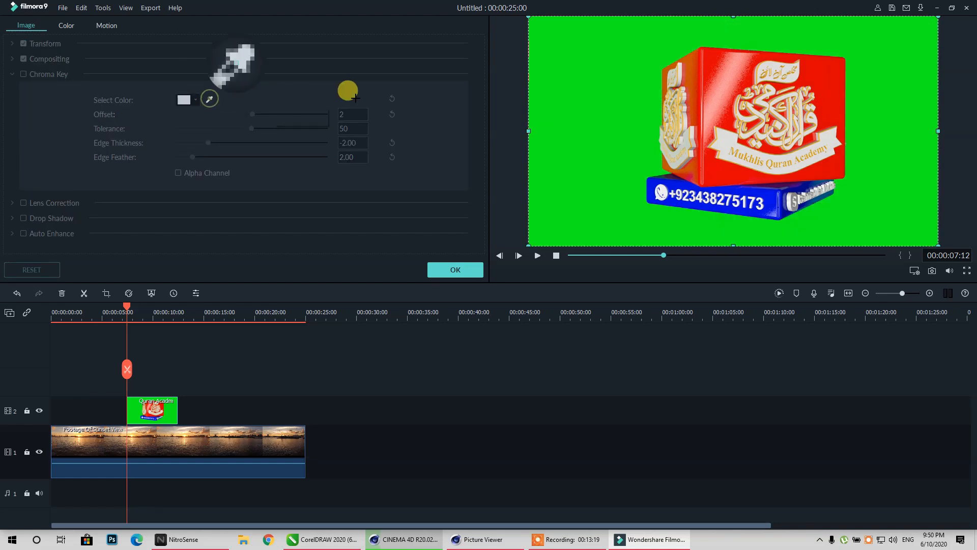
click(711, 74)
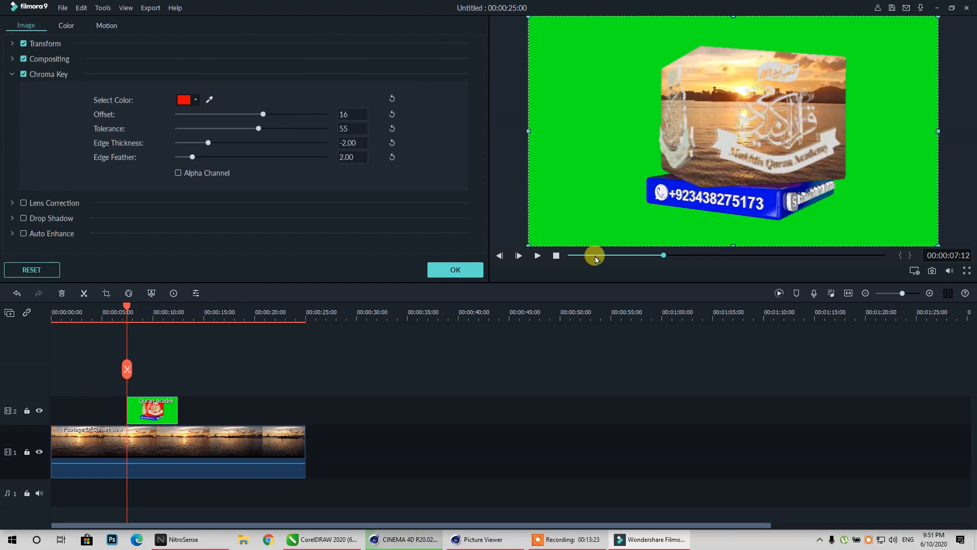
click(537, 256)
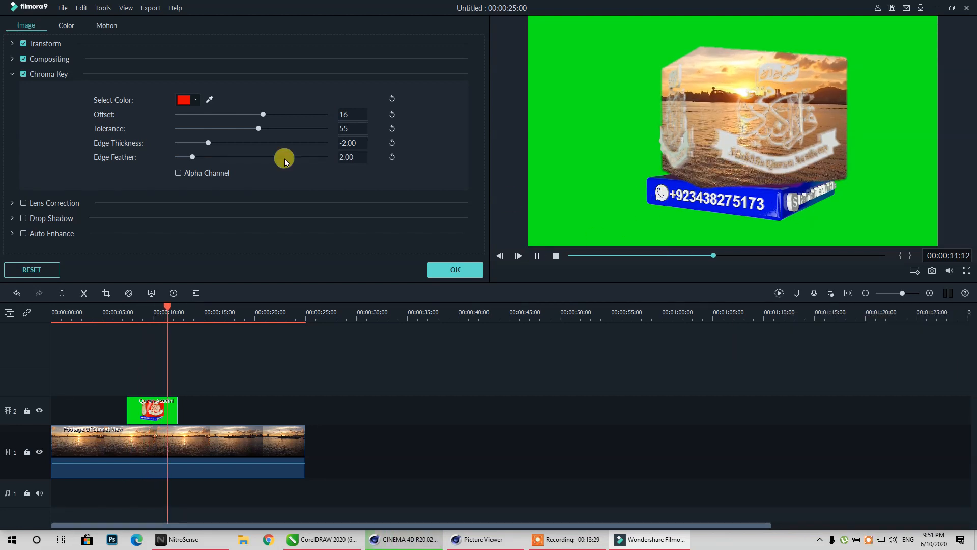
click(209, 100)
click(553, 89)
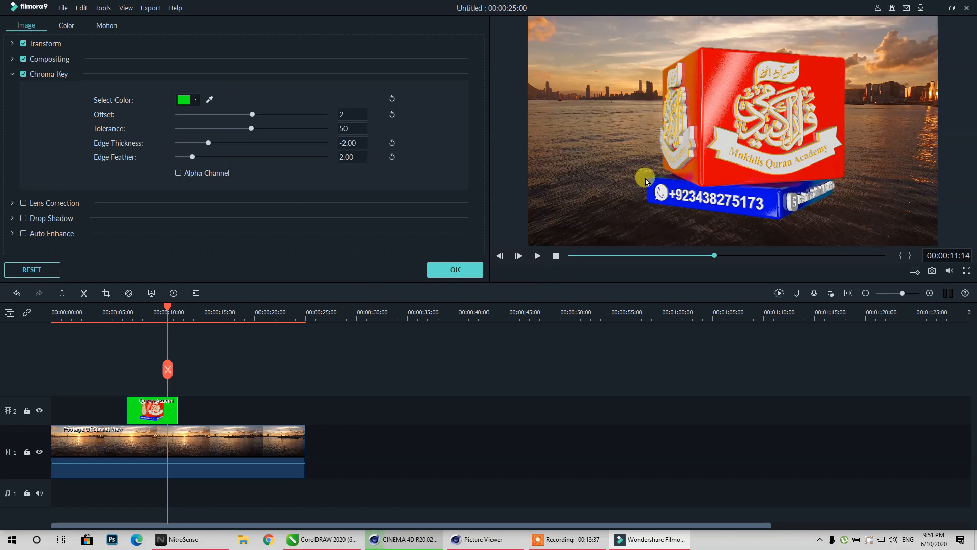
Scale the Quran Acadmi logo to 24.83%, place it in the frame's upper-right corner at about X 322.1, Y 172.1, and preview it
click(43, 46)
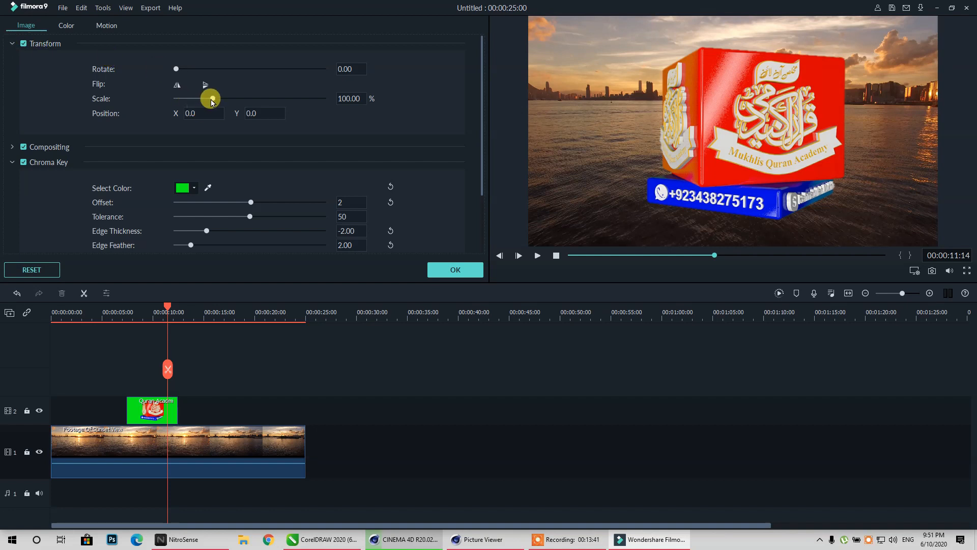
drag(212, 102, 191, 105)
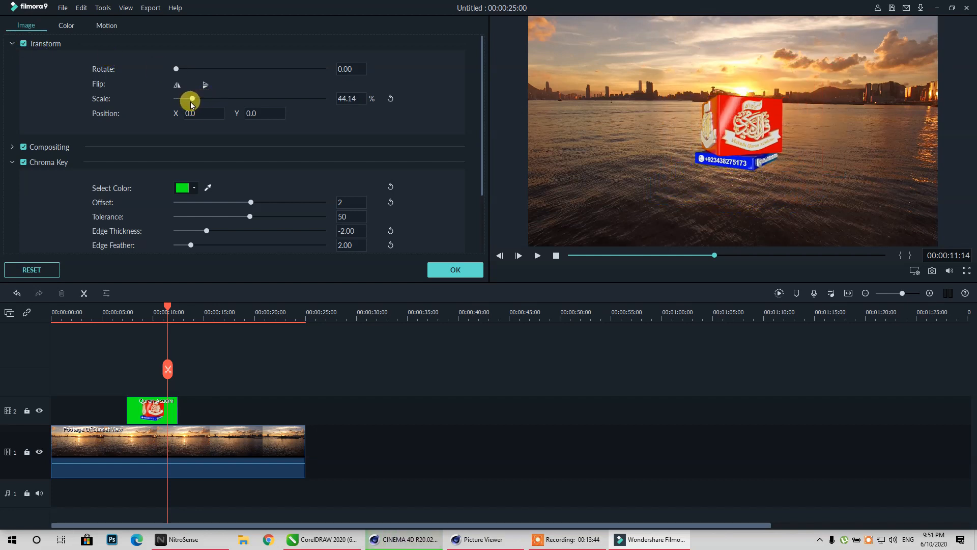
click(718, 143)
drag(758, 134, 898, 71)
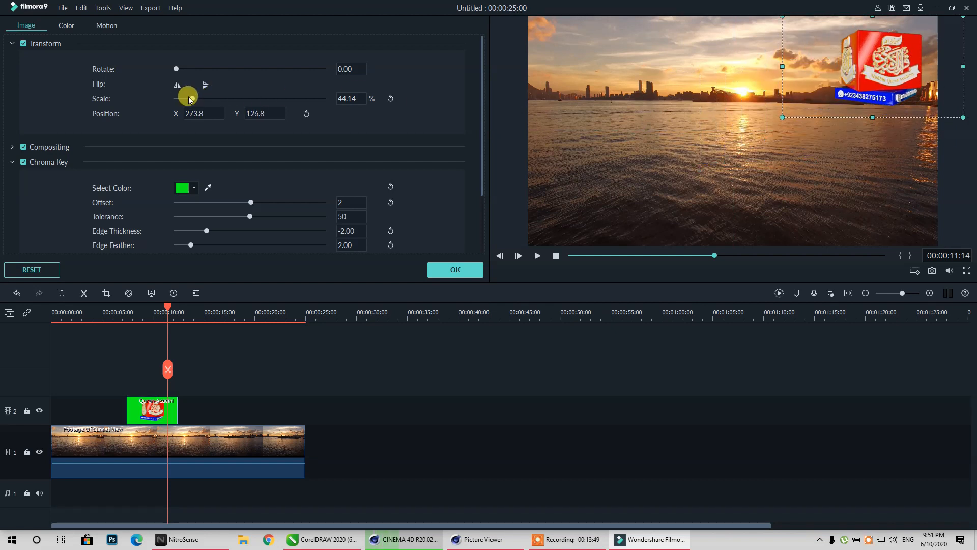
drag(191, 101, 185, 101)
drag(874, 71, 901, 42)
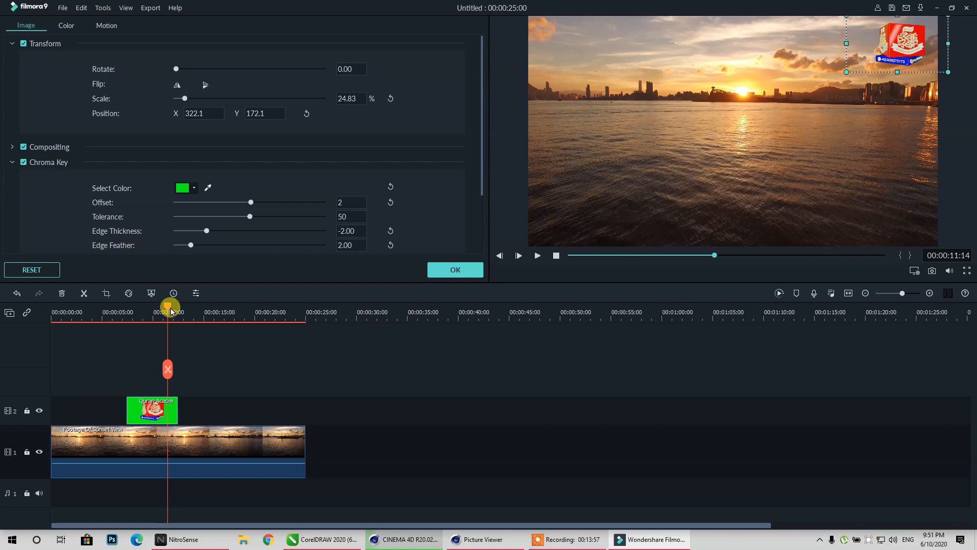
drag(168, 308, 129, 317)
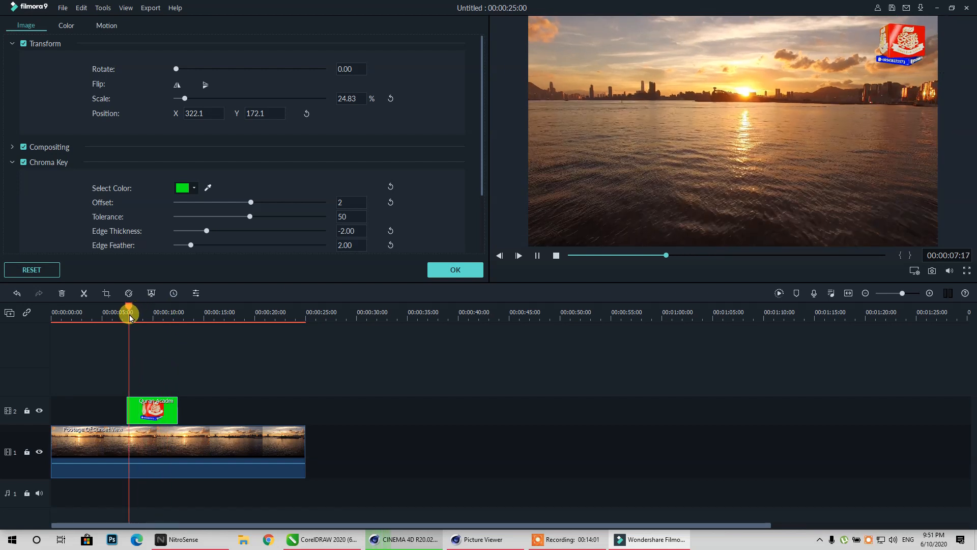
key(space)
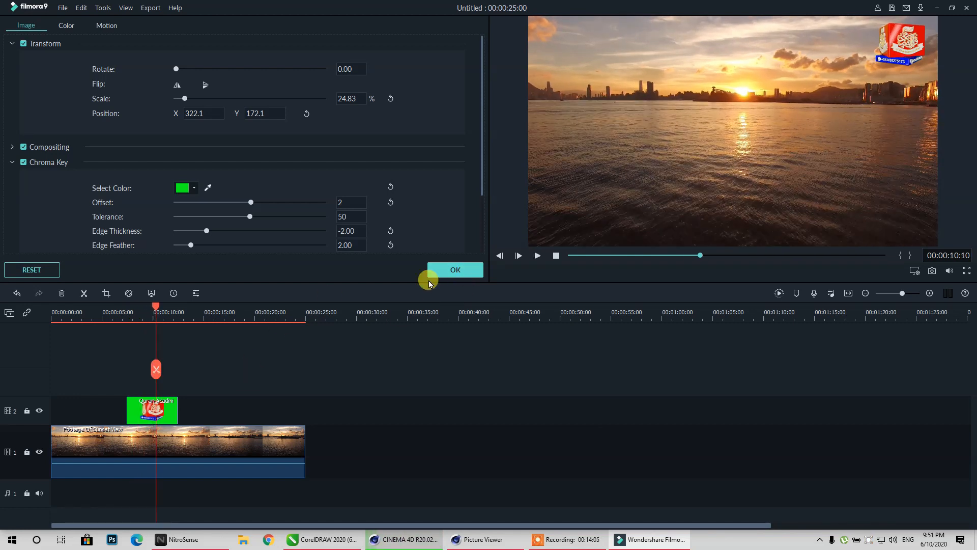
Delete the Quran Acadmi clip from video track 2 and remove its image from the project media
click(467, 277)
key(Delete)
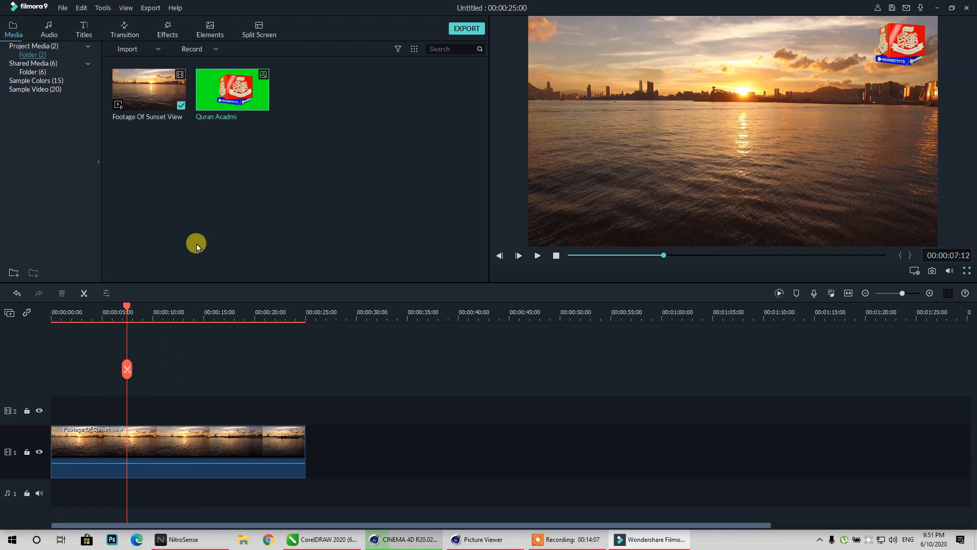
click(262, 127)
key(Delete)
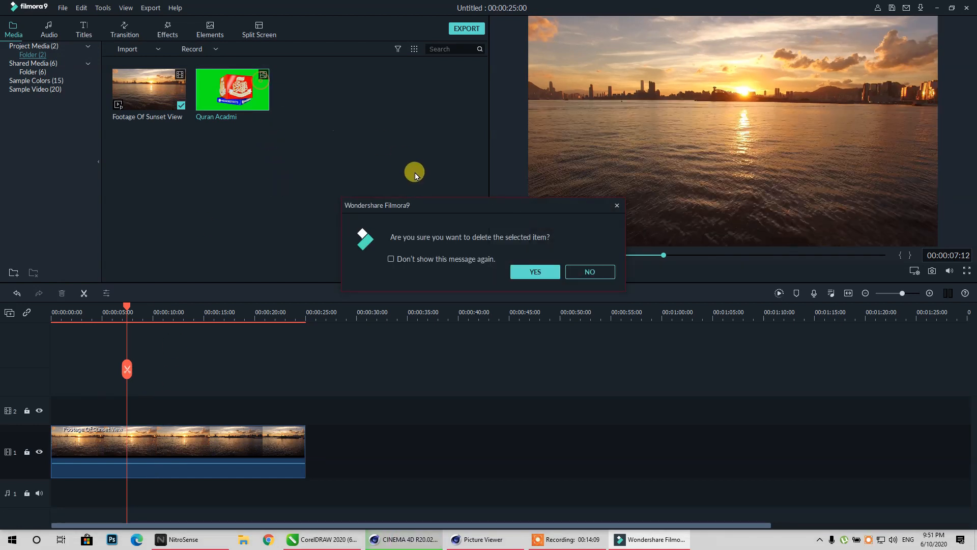
click(534, 275)
Import the MF06 video from D:\Z and place it on video track 2 at about 9 seconds, above the sunset footage
right_click(339, 109)
click(363, 127)
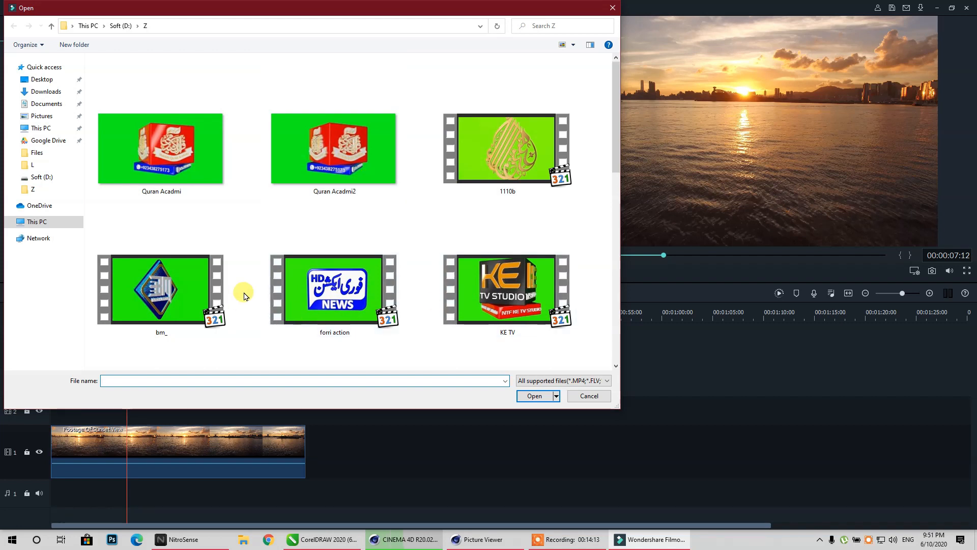
scroll(265, 275, down, 4)
scroll(284, 261, down, 2)
scroll(283, 261, down, 2)
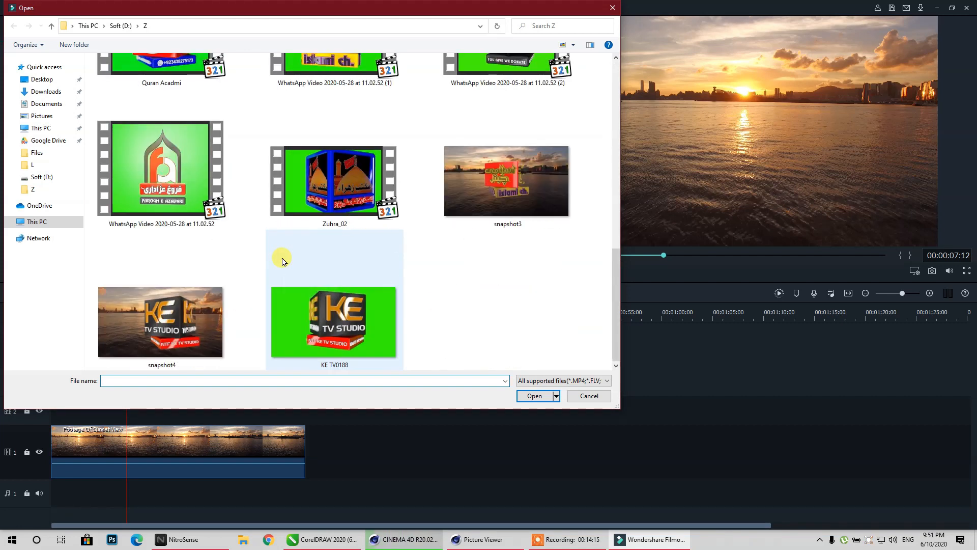
scroll(283, 261, up, 4)
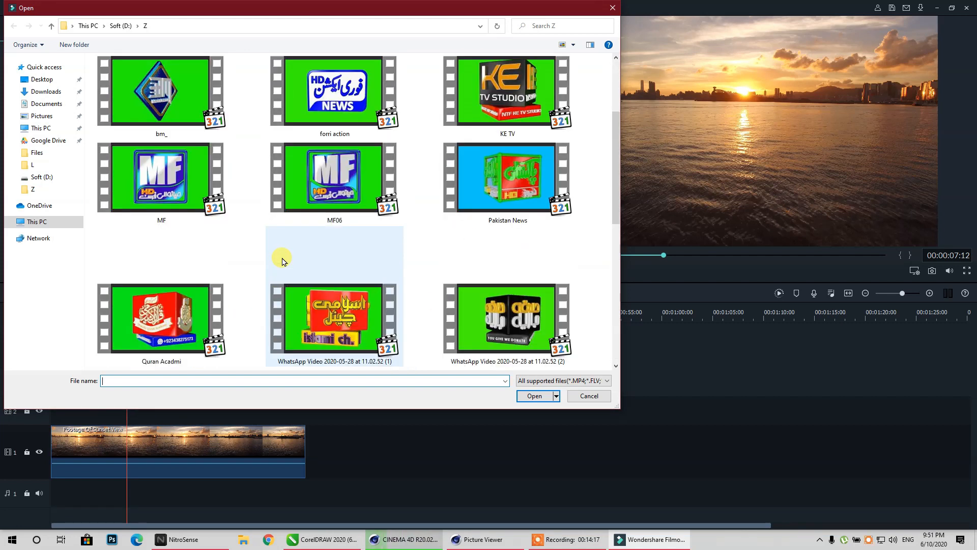
click(163, 188)
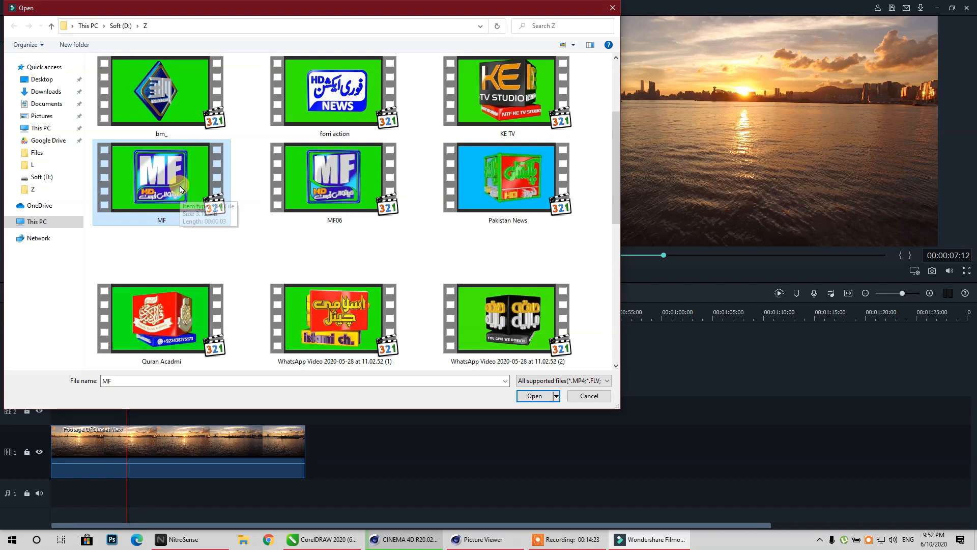
click(333, 178)
click(534, 396)
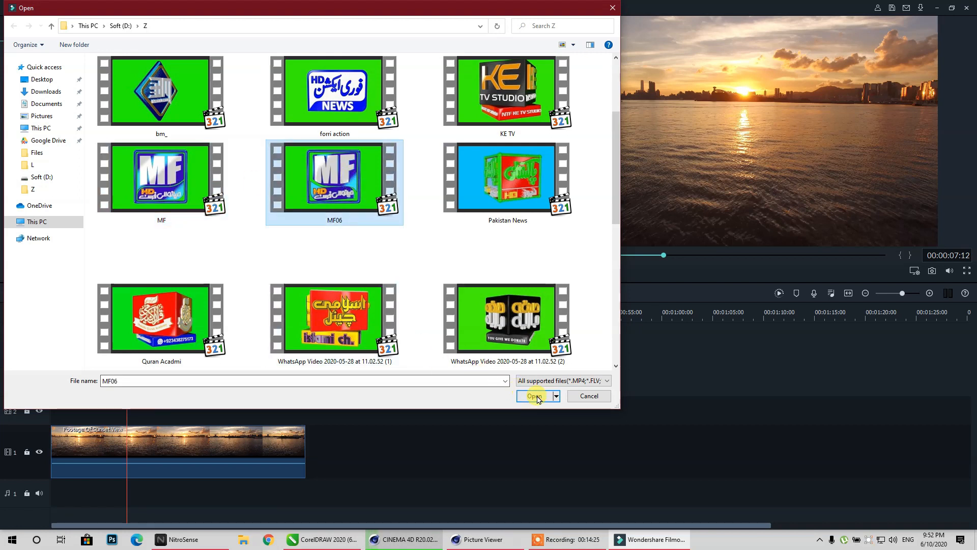
drag(258, 111, 143, 402)
Remove the MF06 clip's green background by enabling Chroma Key in its video settings
click(160, 306)
double_click(192, 405)
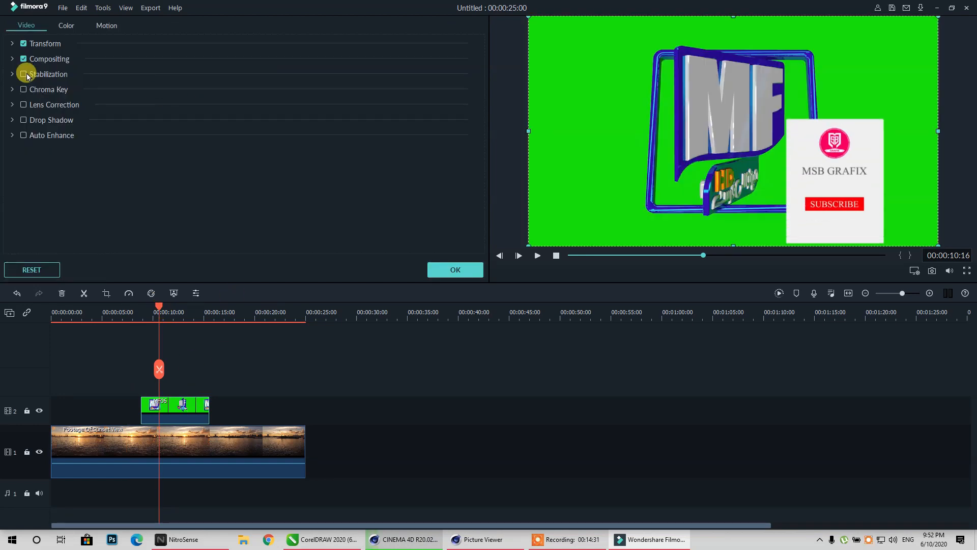
click(23, 90)
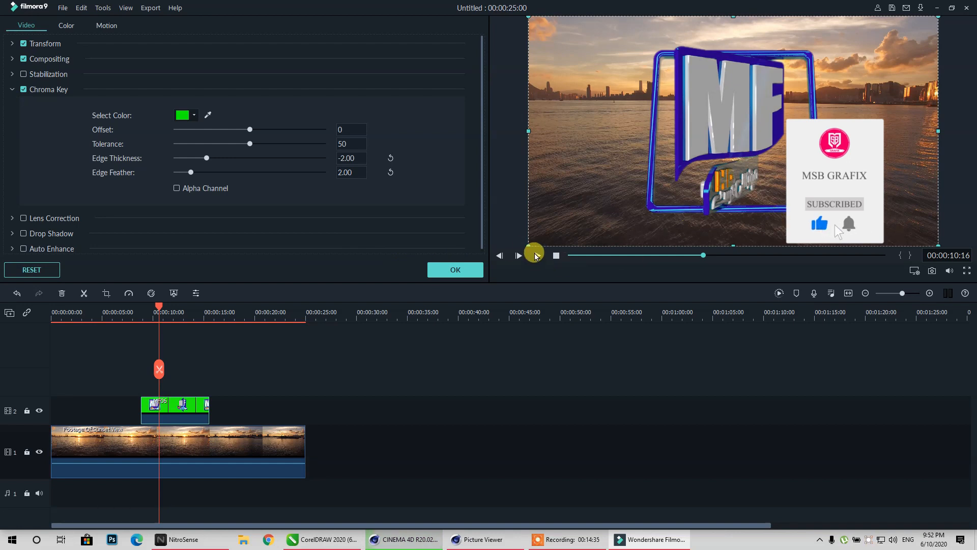
Shrink the MF06 logo to about a third, move it to the frame's lower-left area, and set the Chroma Key offset to 13
drag(540, 236, 790, 98)
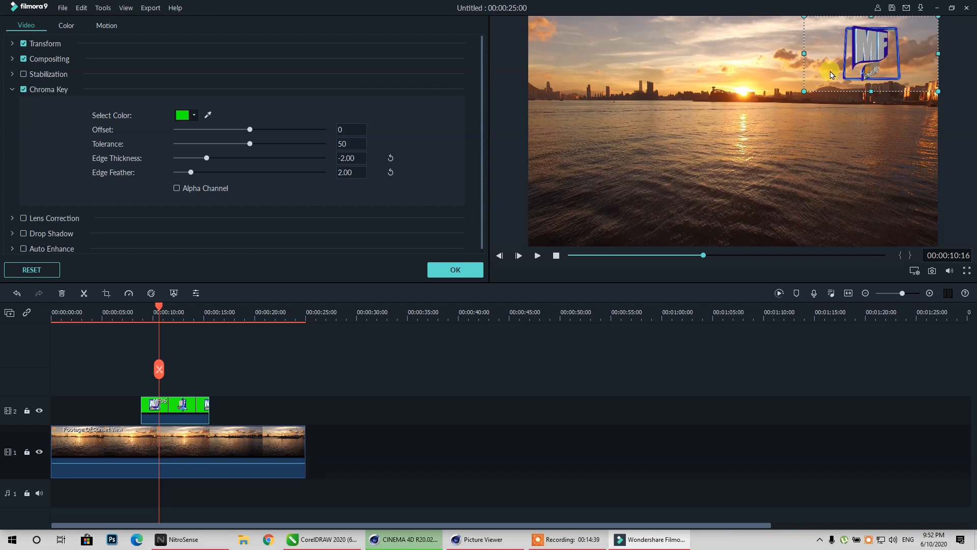
drag(825, 72, 598, 211)
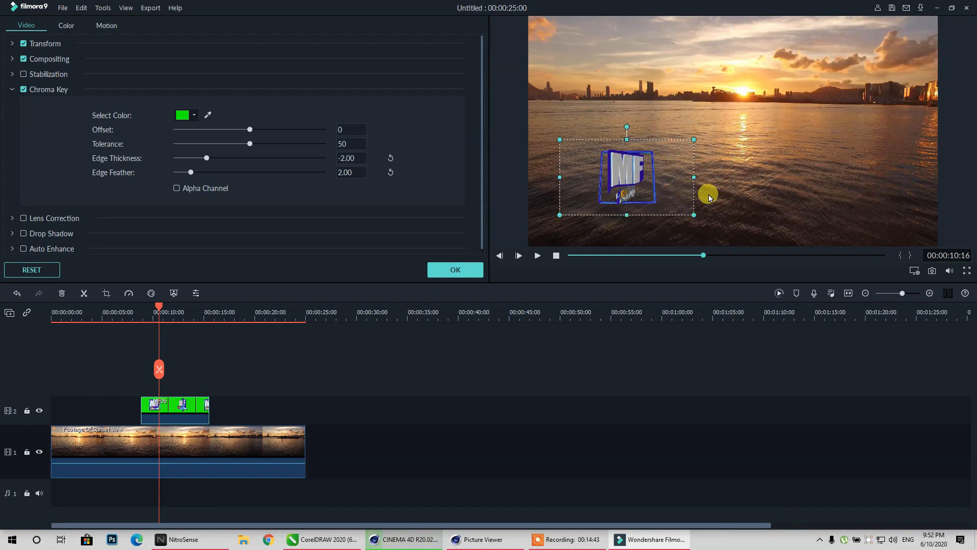
drag(252, 130, 257, 130)
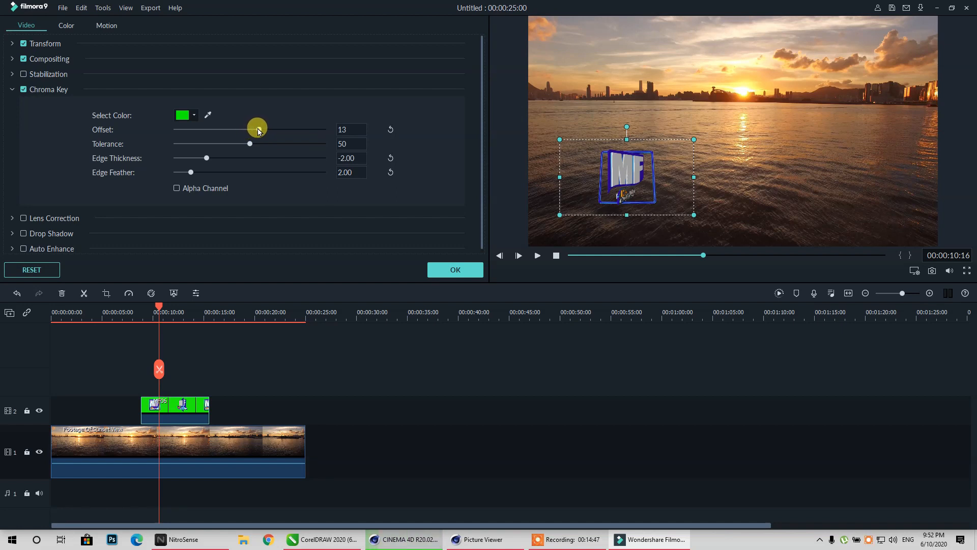
mouse_move(268, 132)
mouse_down()
mouse_move(307, 134)
mouse_move(257, 139)
mouse_up()
Play back the MF06 overlay from the start of its clip to check the keyed logo over the sunset footage
click(535, 255)
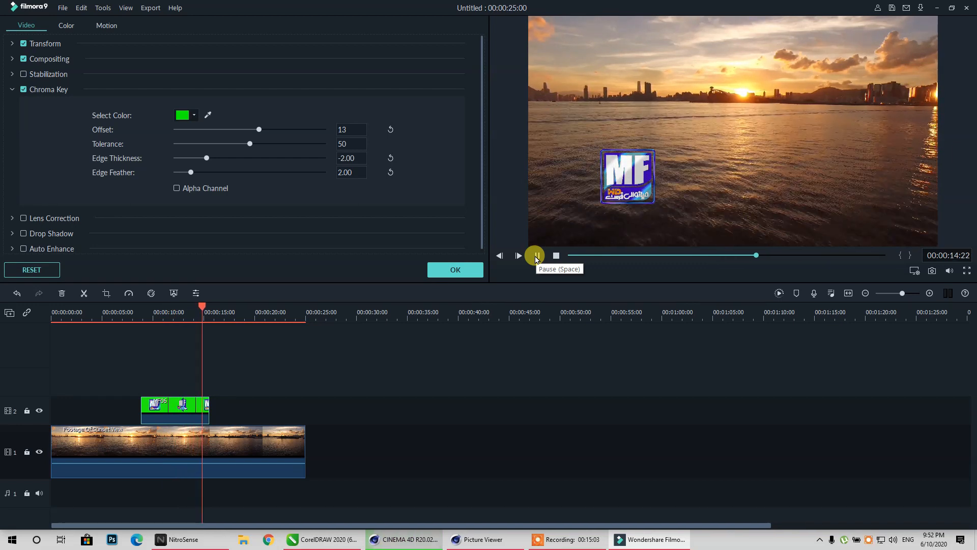
key(space)
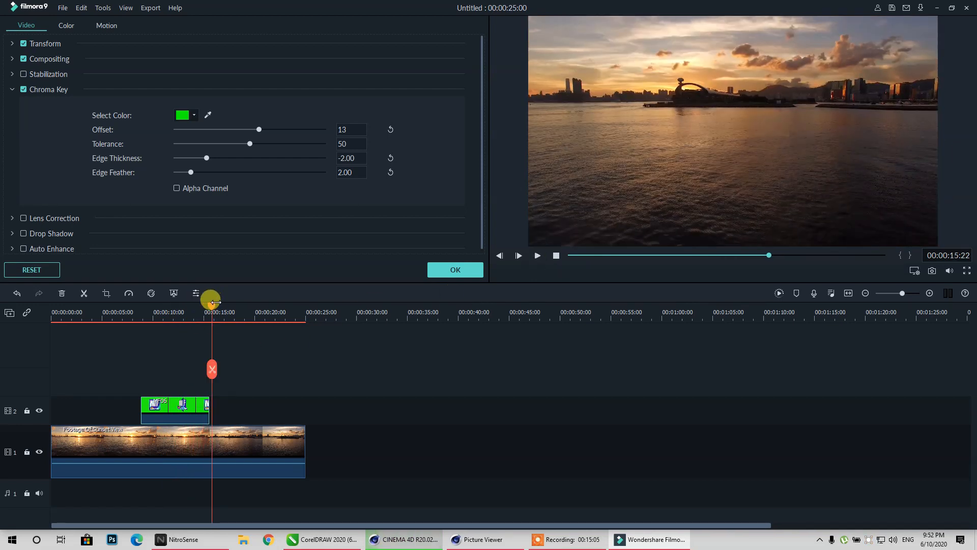
drag(211, 308, 143, 307)
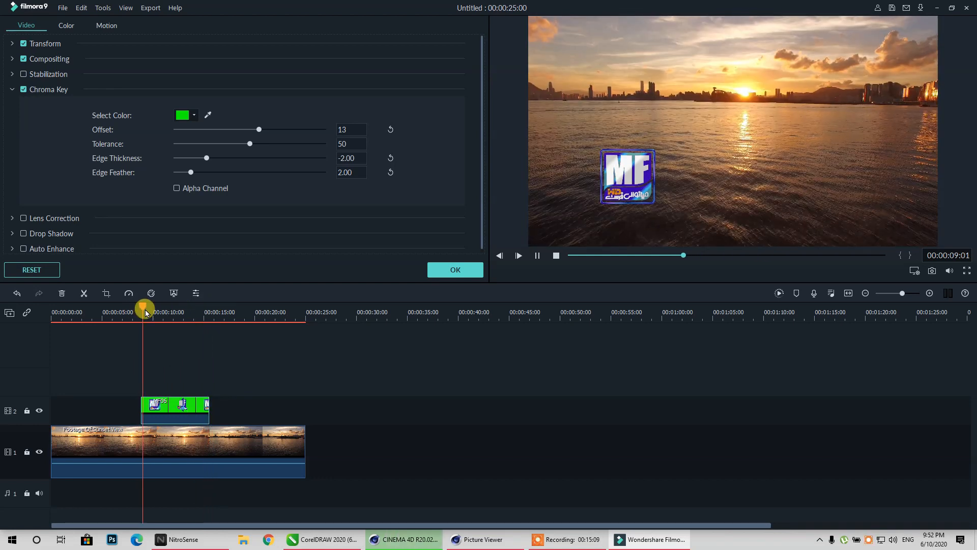
key(space)
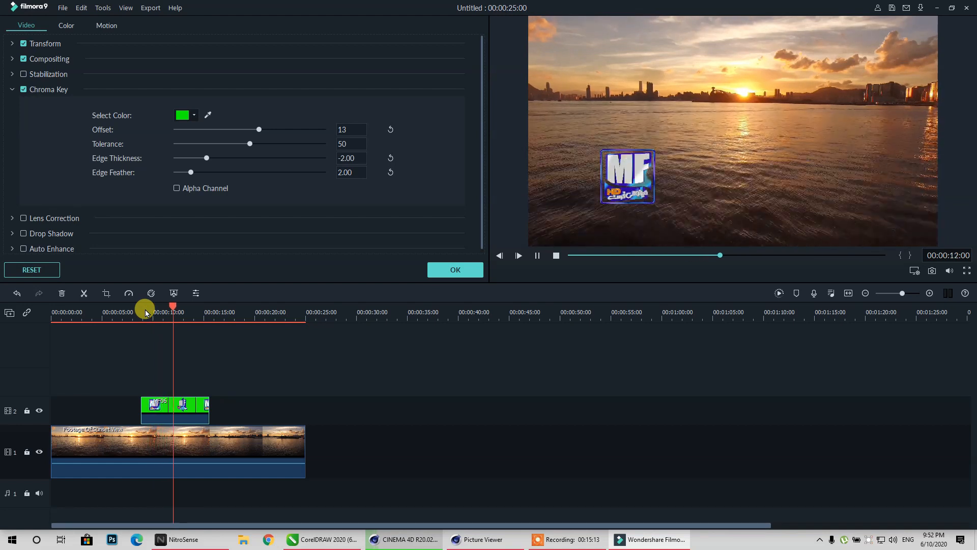
key(space)
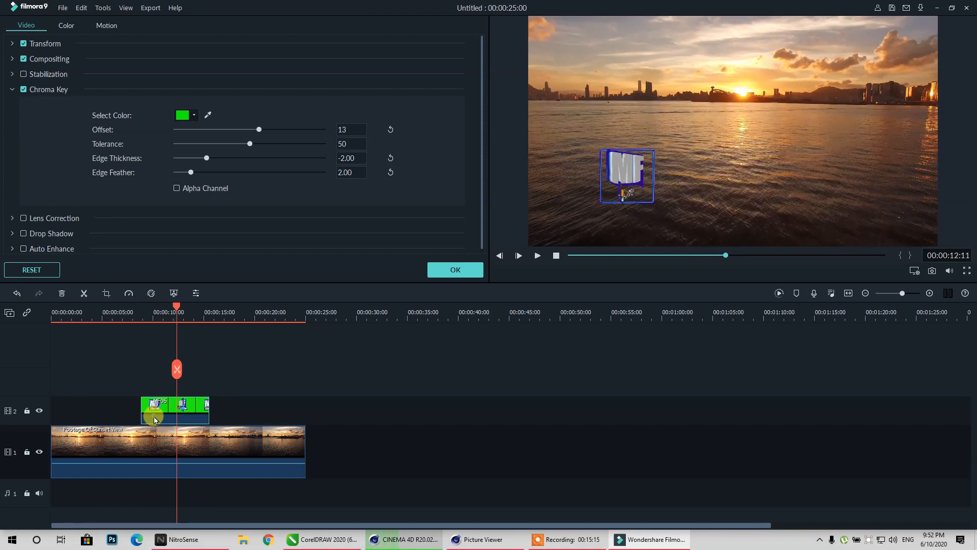
Copy the MF06 clip, close its video settings, and lock video track 1
key(ctrl+c)
click(442, 274)
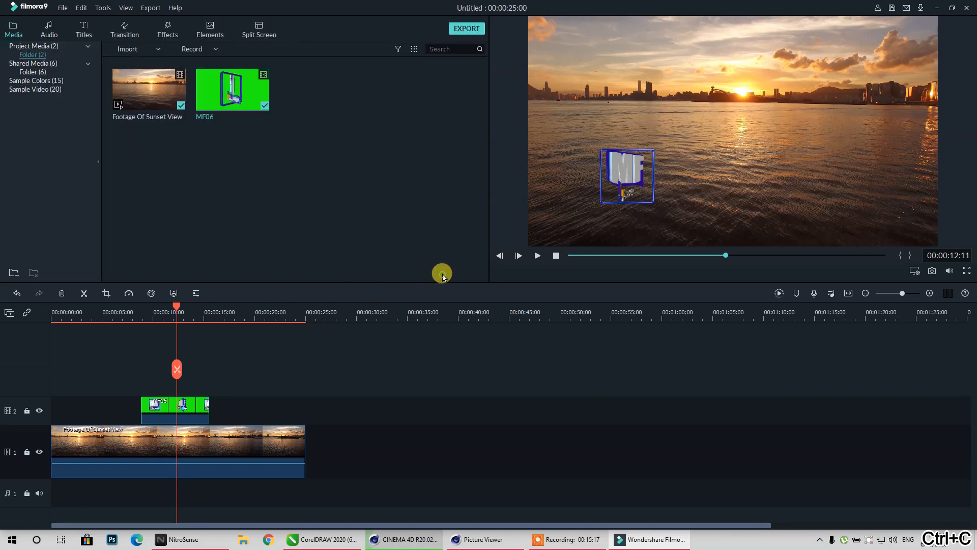
click(97, 437)
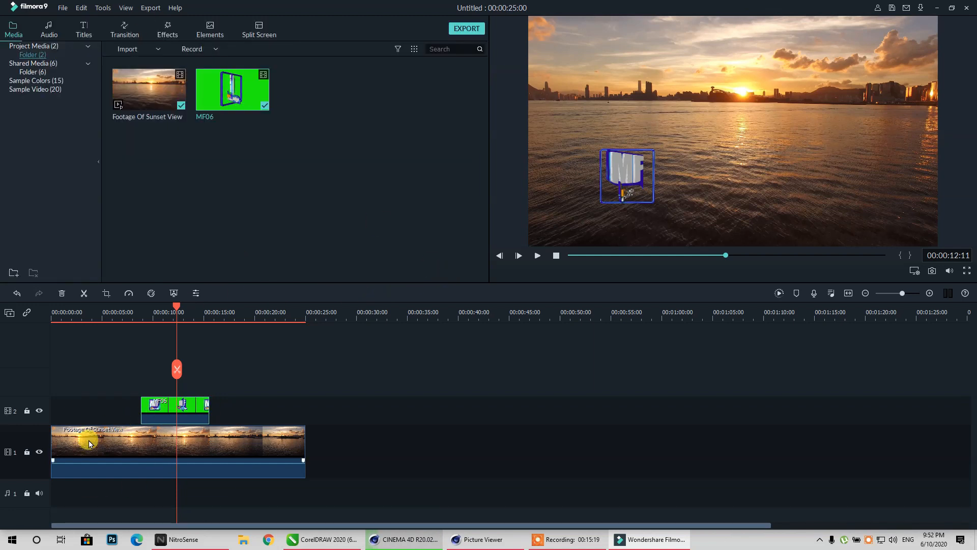
click(28, 453)
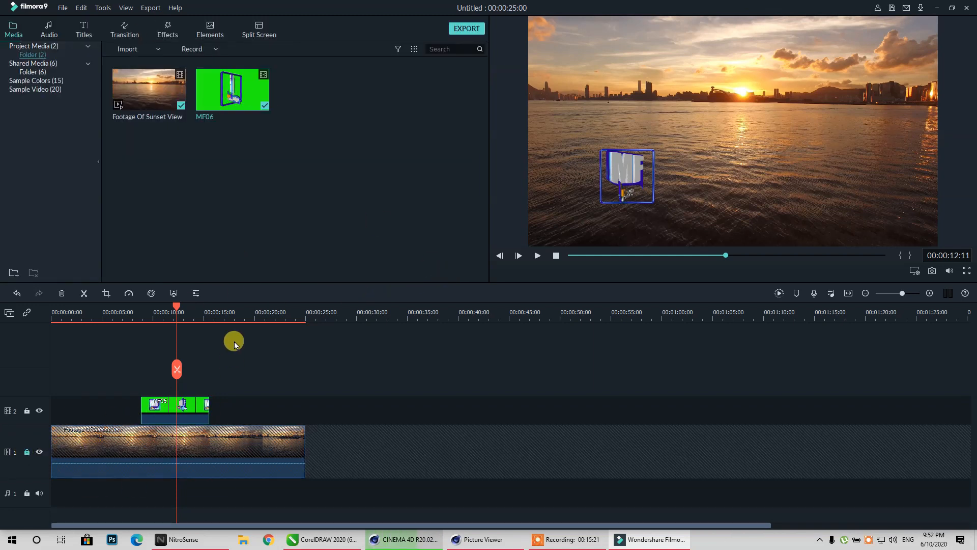
Paste two copies of the MF06 clip and line up all three clips end to end from the timeline start
click(227, 308)
key(ctrl+v)
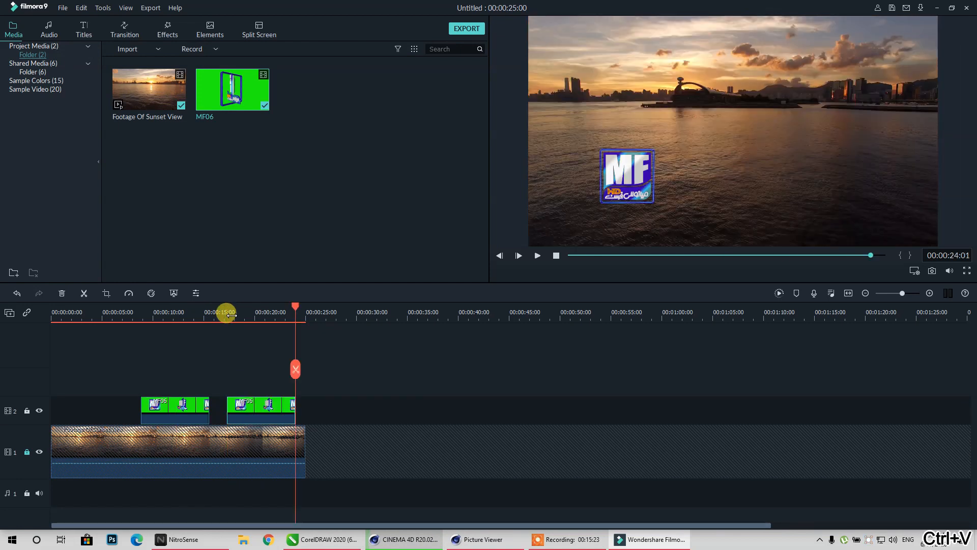
key(ctrl+v)
drag(178, 414, 97, 414)
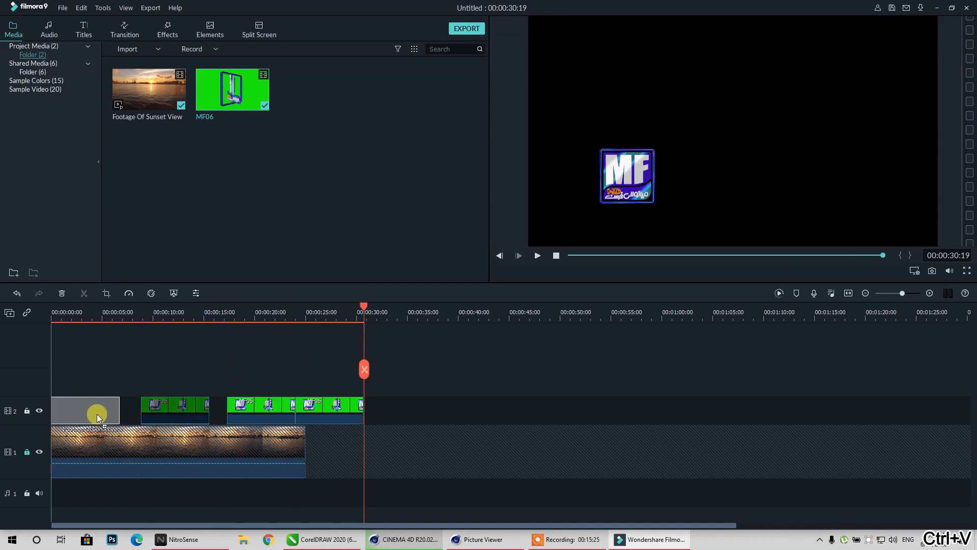
drag(231, 411, 122, 410)
drag(304, 409, 195, 404)
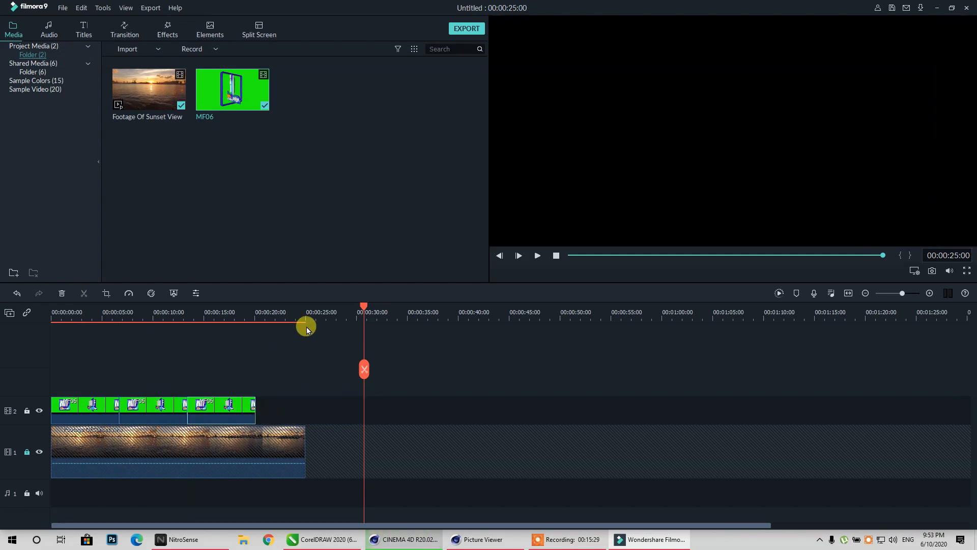
Paste a fourth MF06 clip and place it directly after the third one on track 2
click(318, 308)
key(ctrl+v)
drag(345, 402, 280, 407)
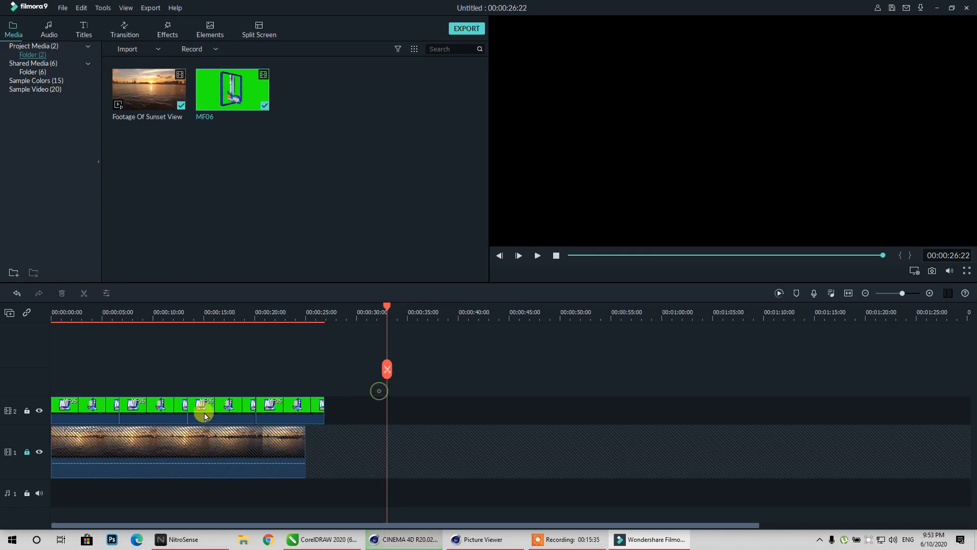
Unlock video track 1 and play the timeline from the start to check the repeated MF06 overlay
click(28, 454)
click(73, 312)
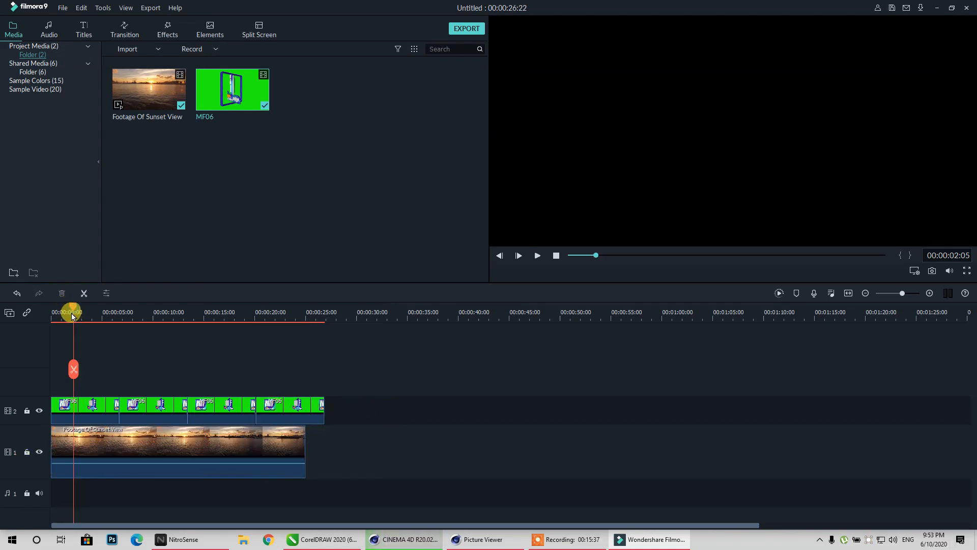
drag(72, 311, 20, 307)
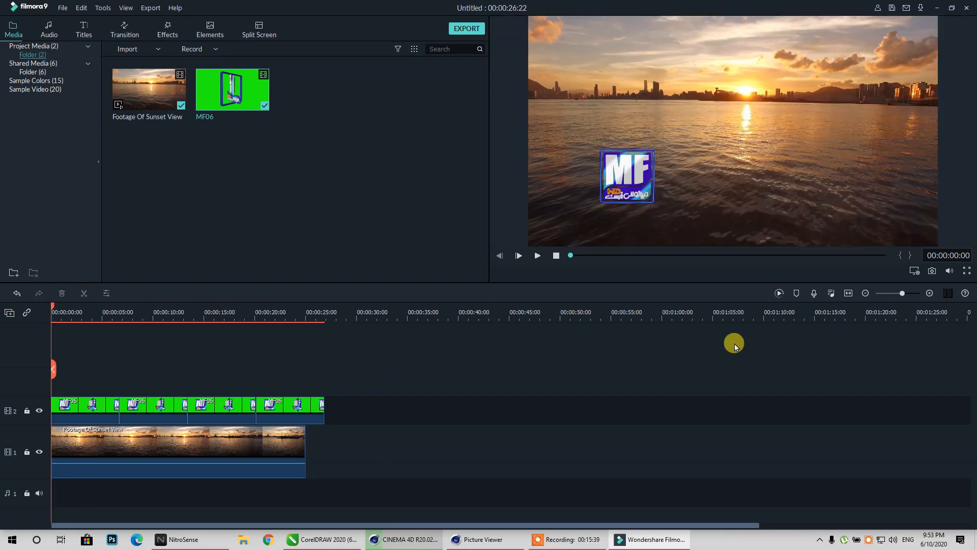
click(778, 299)
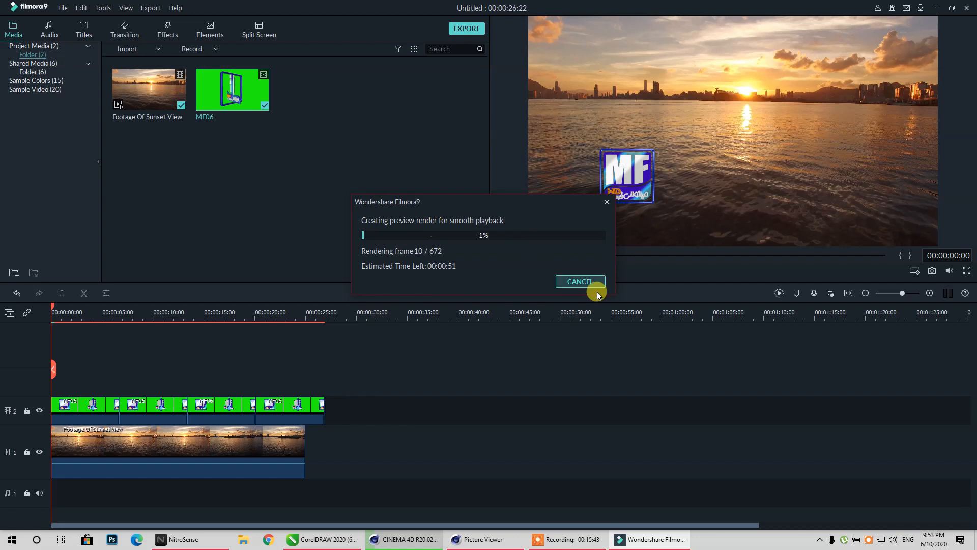
click(581, 282)
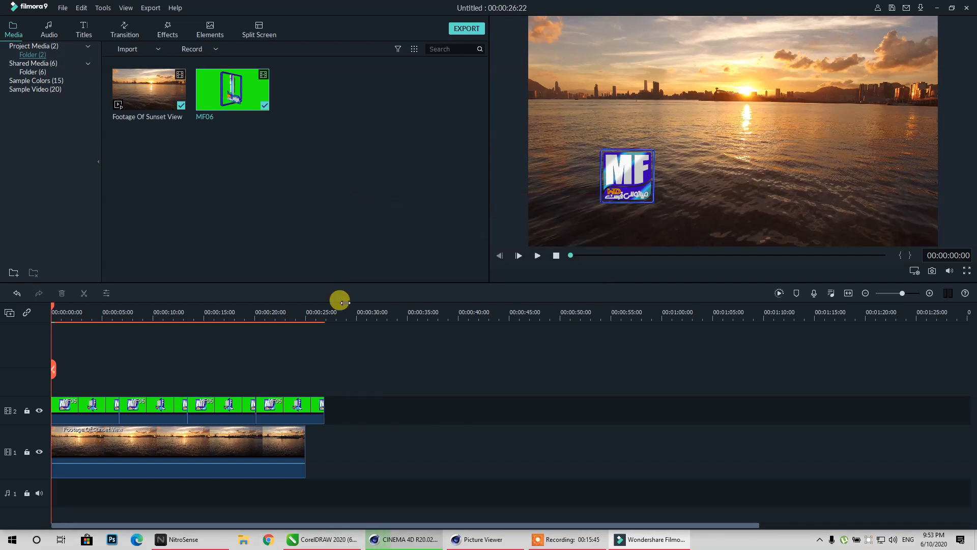
key(space)
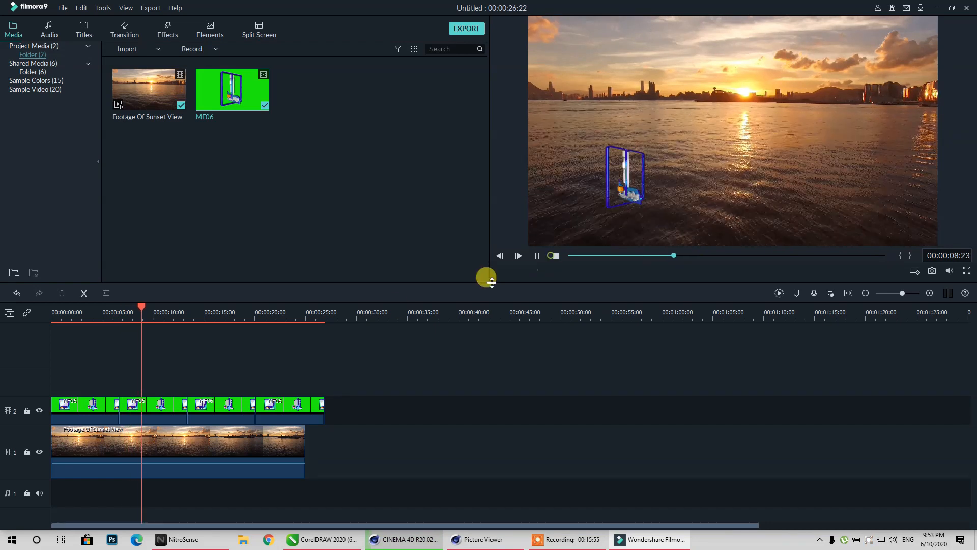
click(556, 255)
Move the first MF06 clip's logo into the lower-left corner of the video frame
click(65, 415)
click(651, 170)
drag(636, 186, 576, 218)
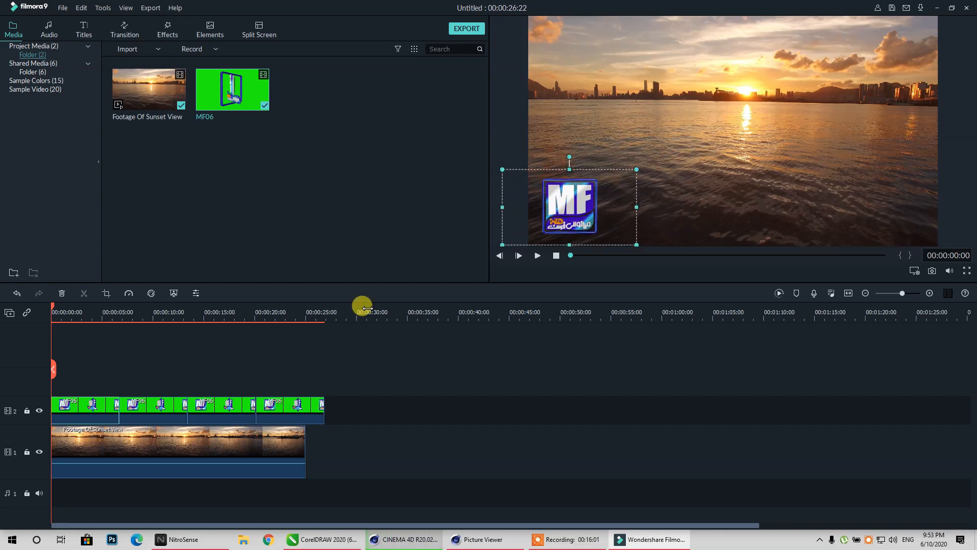
Try to move the second MF06 clip's logo toward the lower-left corner, and undo the accidental shift of the sunset footage
click(130, 401)
click(613, 188)
click(182, 400)
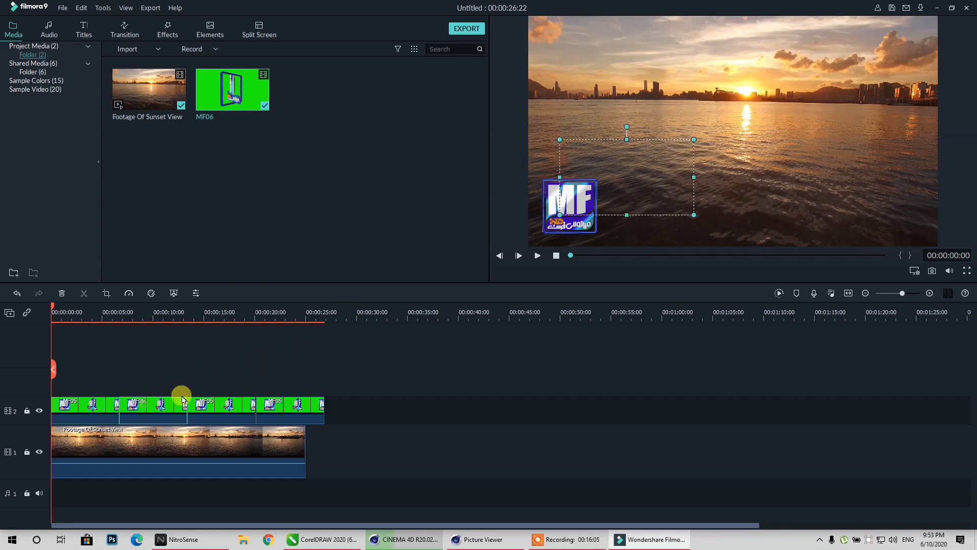
drag(633, 185, 611, 206)
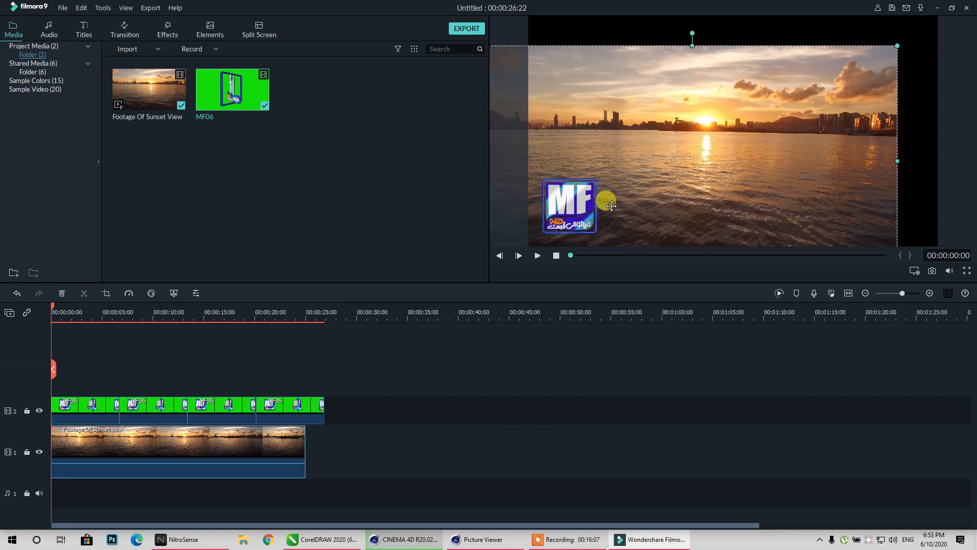
key(ctrl+z)
click(155, 402)
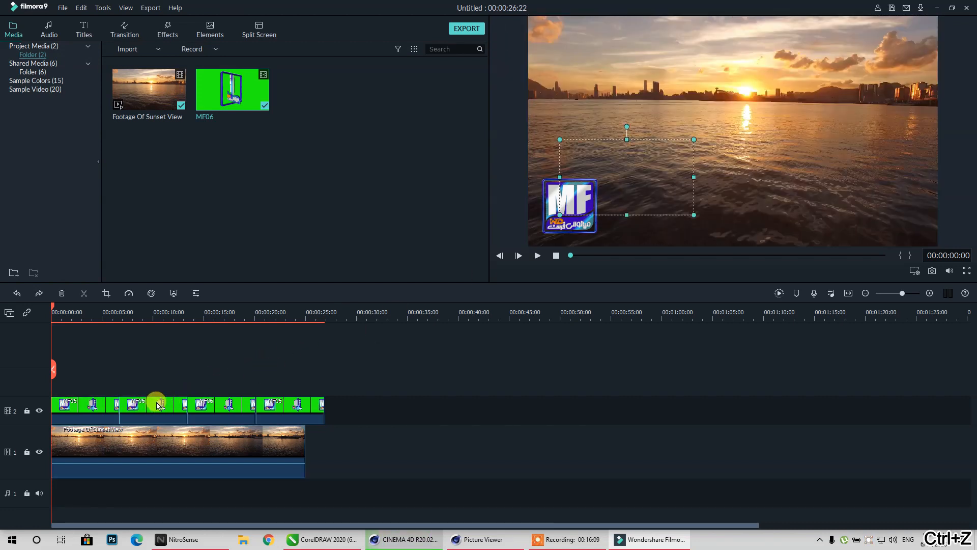
click(170, 319)
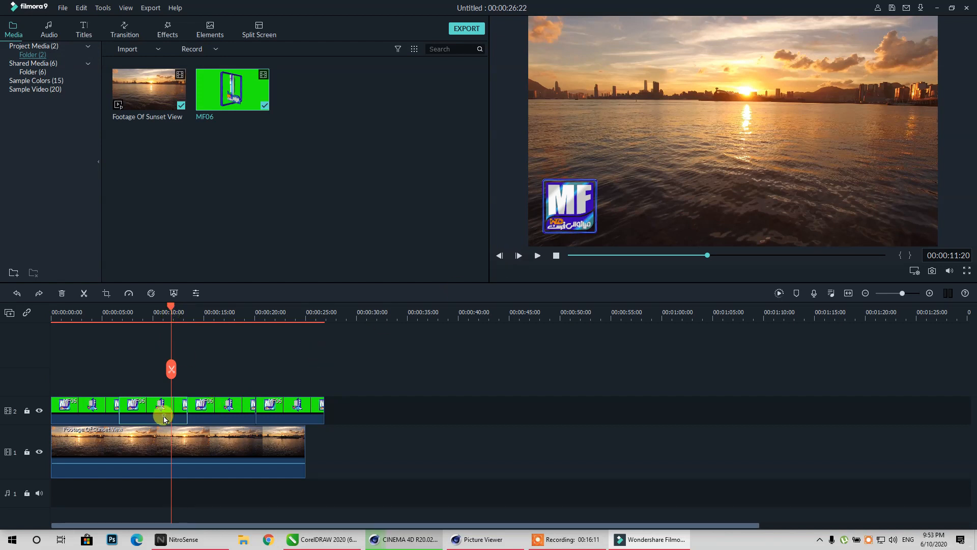
Delete the last three MF06 clips from track 2 and copy the repositioned first clip
drag(344, 403, 179, 411)
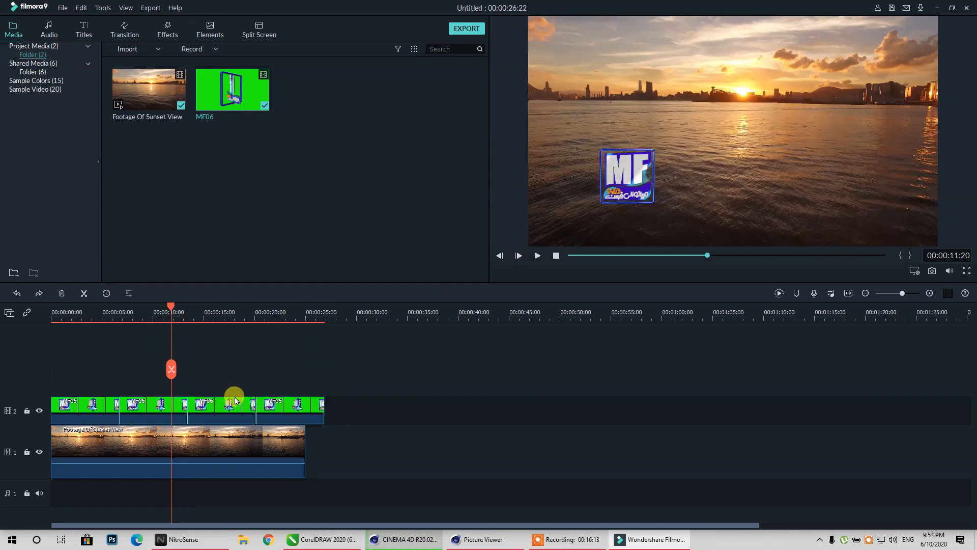
key(Delete)
click(103, 413)
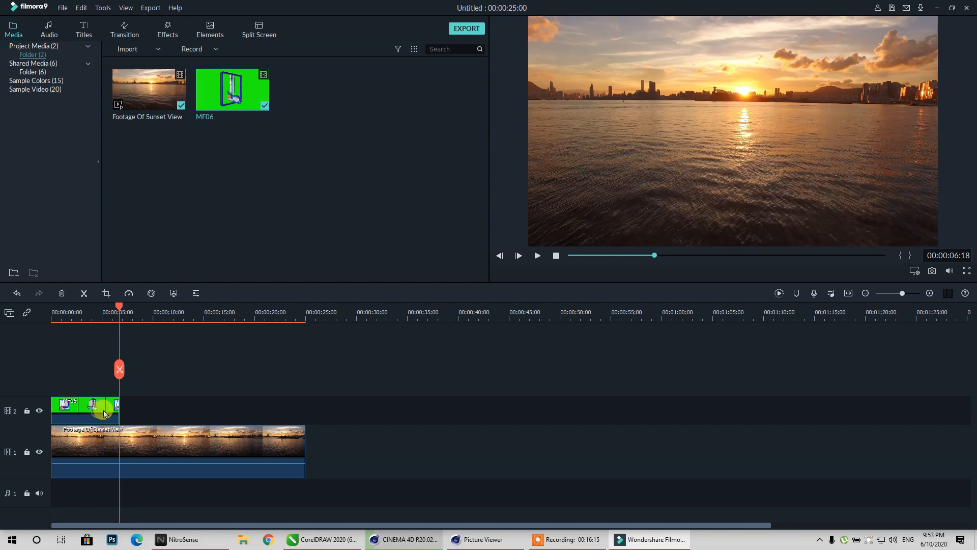
Lock video track 1 and paste three copies of the repositioned MF06 clip end to end after the first one
click(26, 455)
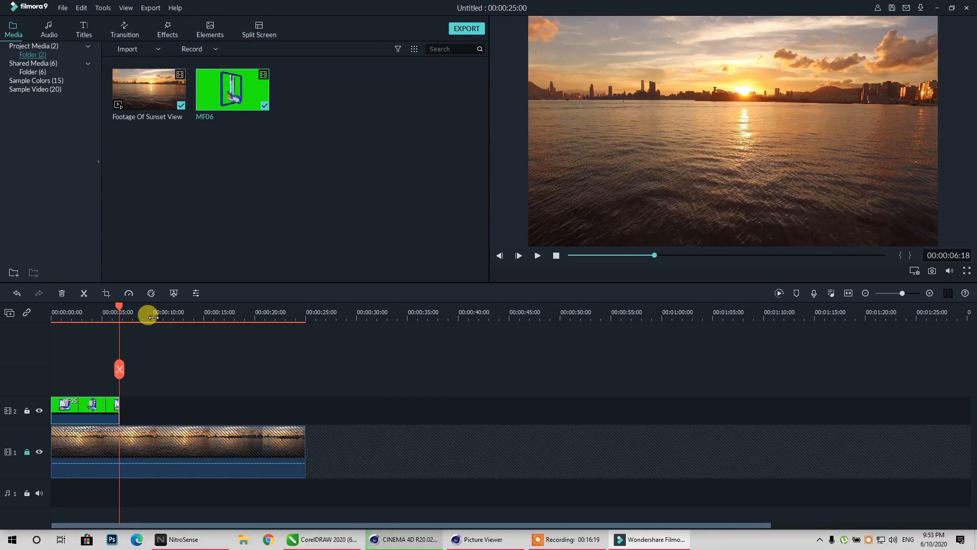
key(ctrl+v)
key(ctrl+v)
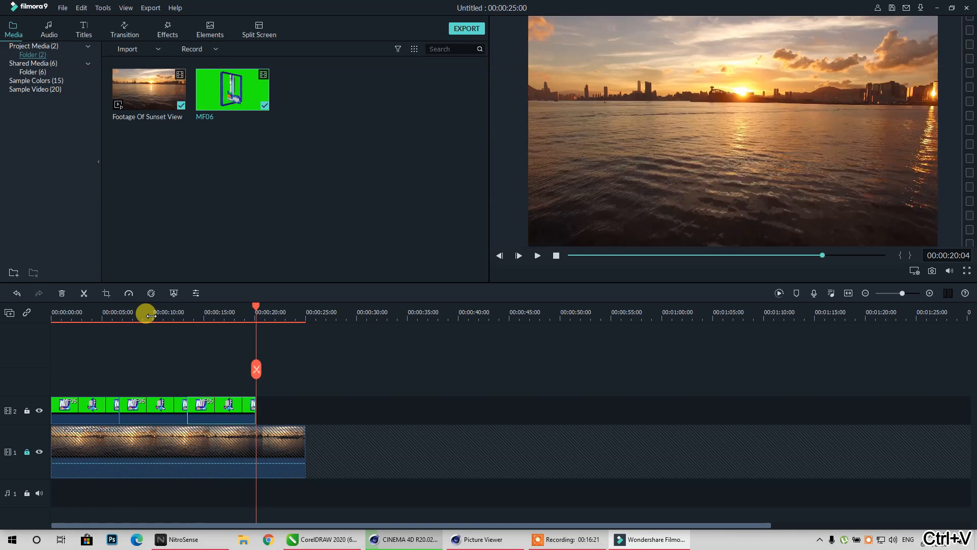
key(ctrl+v)
Play the timeline from near its start to check the corner logo across the first clip joint
drag(105, 308, 64, 309)
key(space)
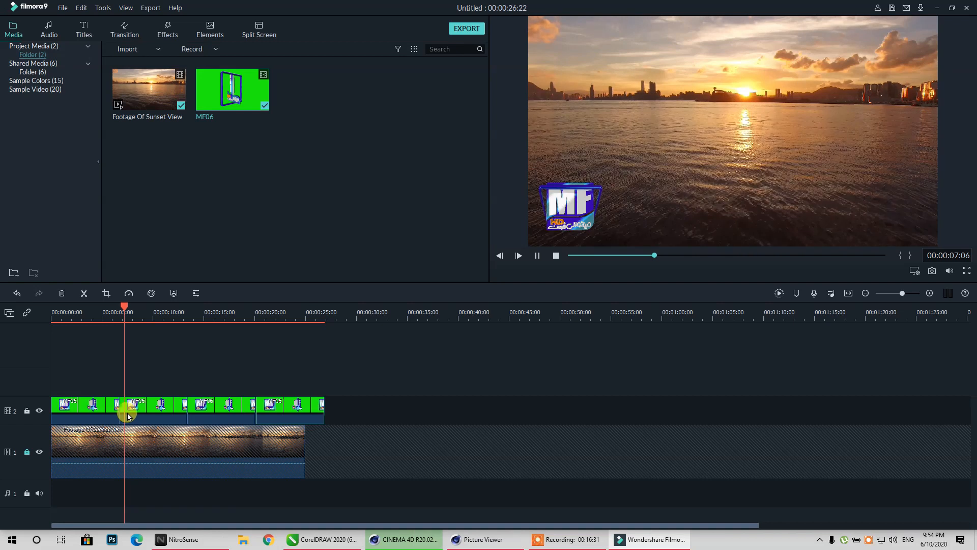
key(space)
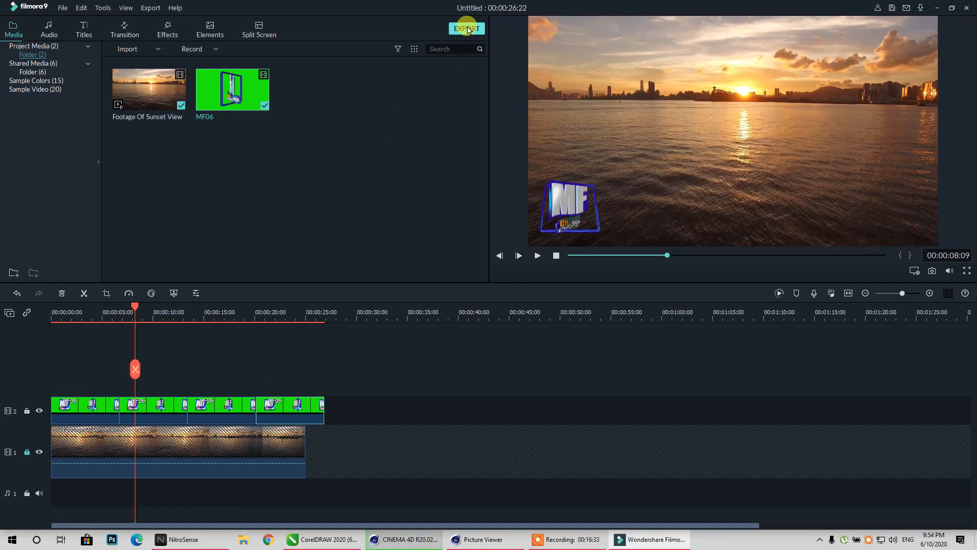
Start an MP4 export of My Video with the H.264 encoder, 1920x1080 resolution and a 30 fps frame rate
click(463, 29)
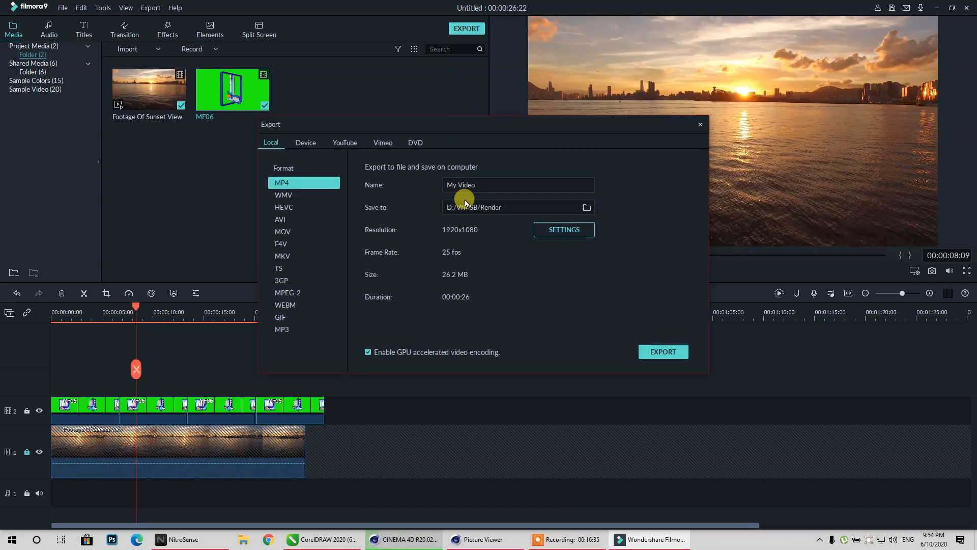
click(557, 226)
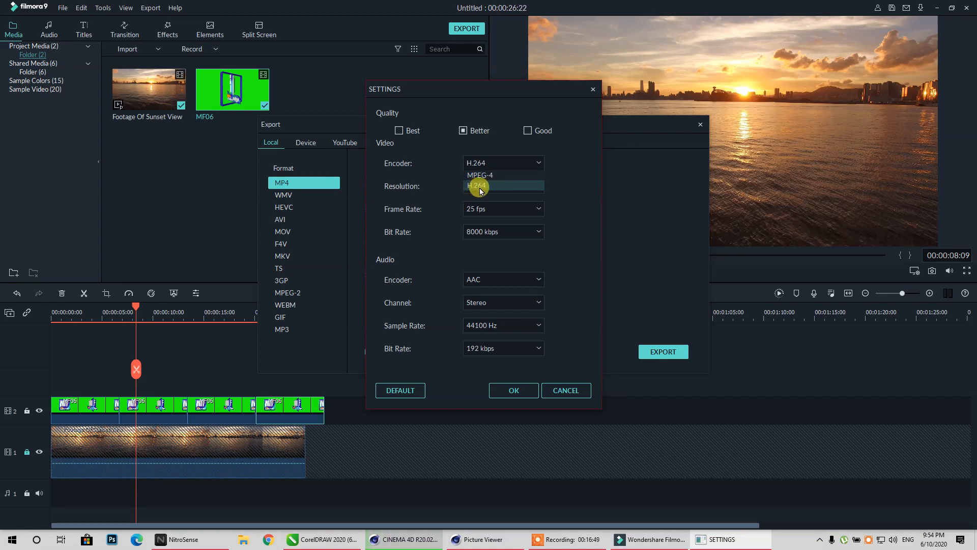
click(478, 185)
click(480, 188)
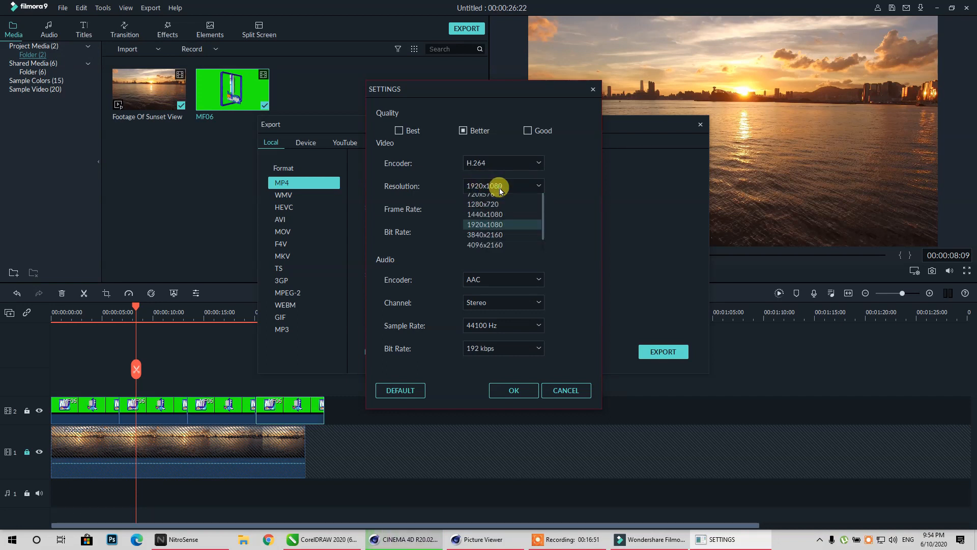
click(494, 270)
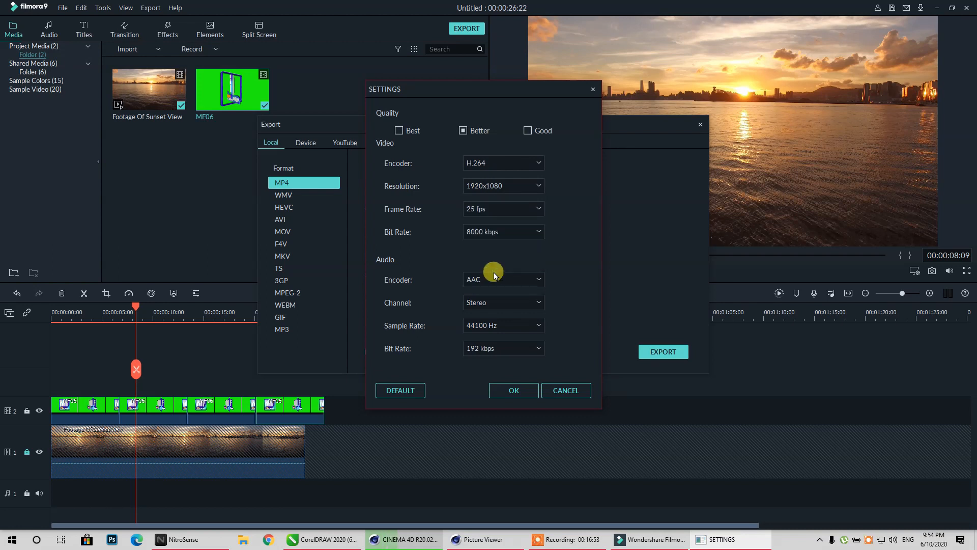
click(485, 212)
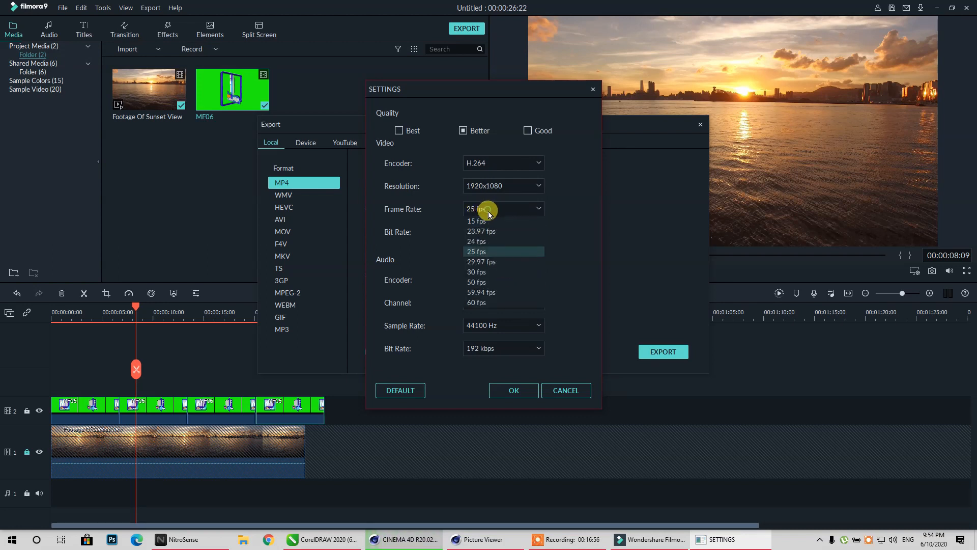
click(477, 273)
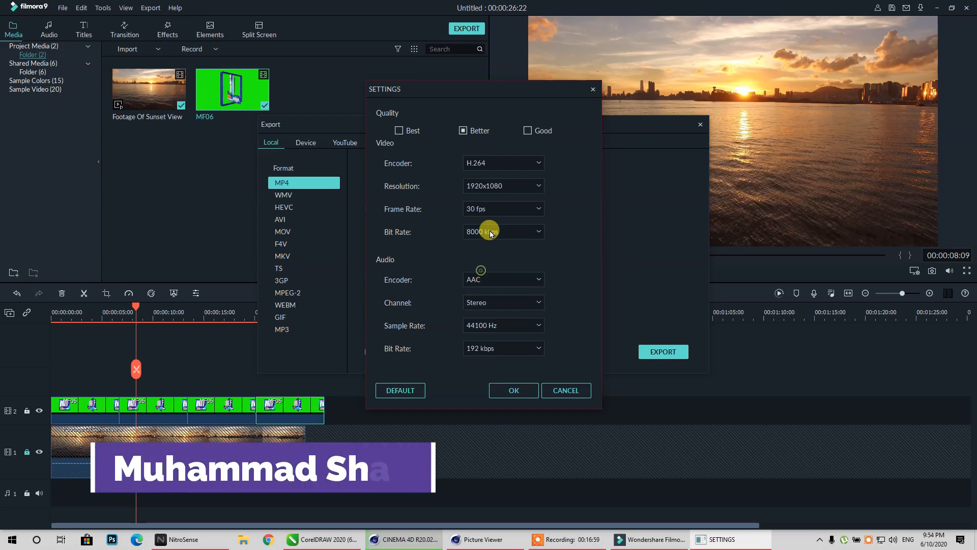
click(520, 396)
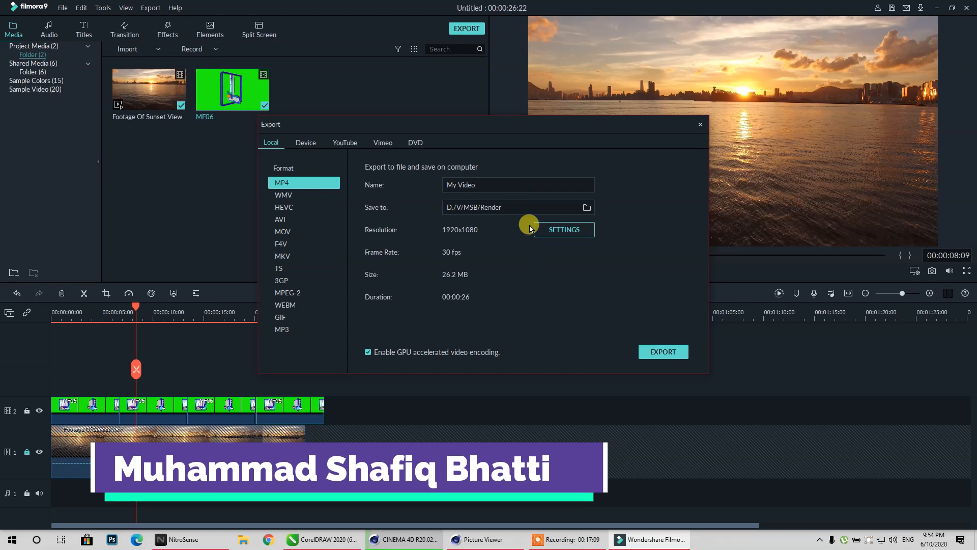
click(656, 352)
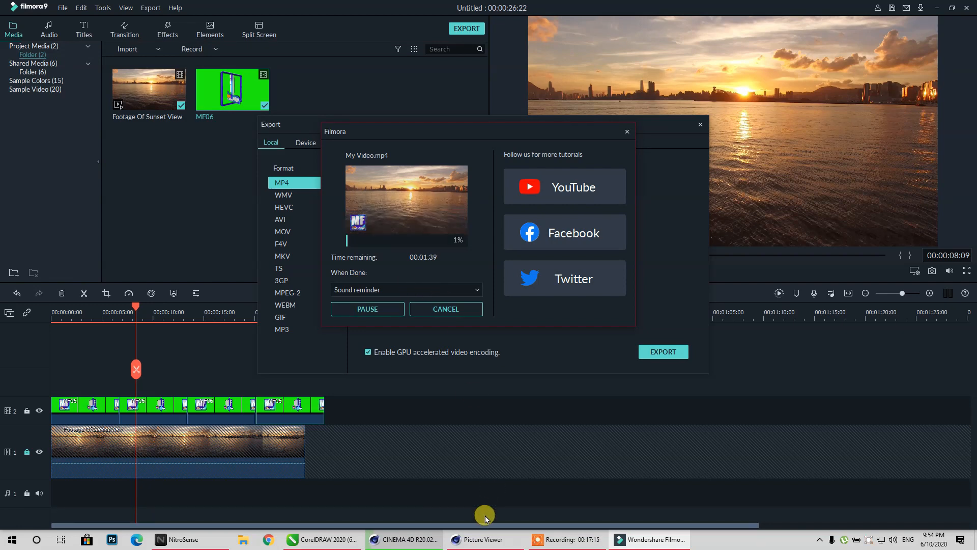
Switch to Cinema 4D's Picture Viewer and play the rendered cube frames from frame 0 to check the animation
click(407, 539)
click(484, 539)
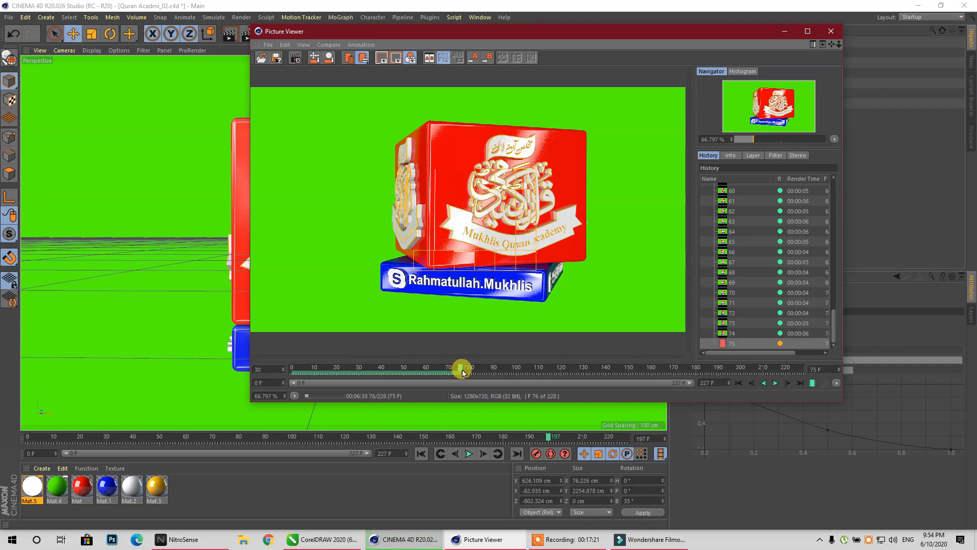
drag(462, 370, 203, 352)
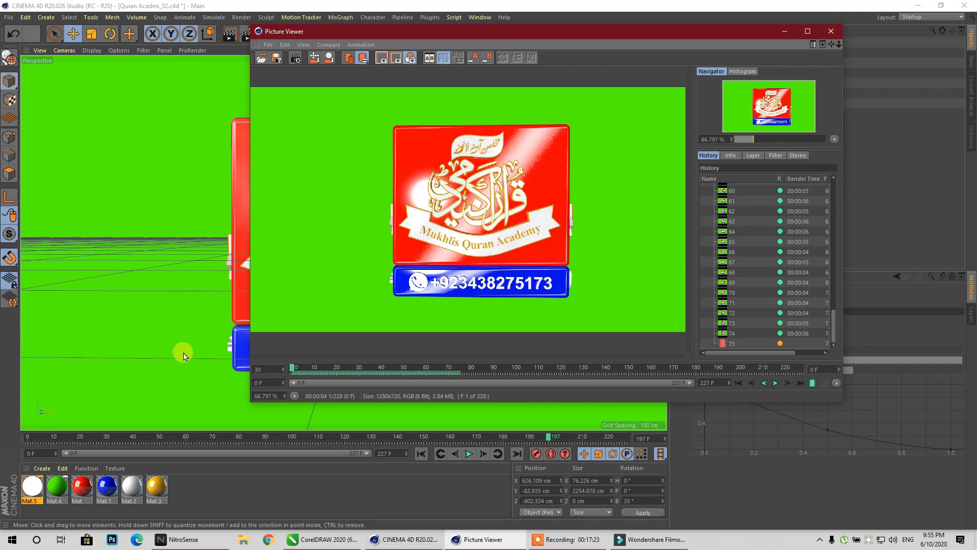
click(192, 352)
key(e)
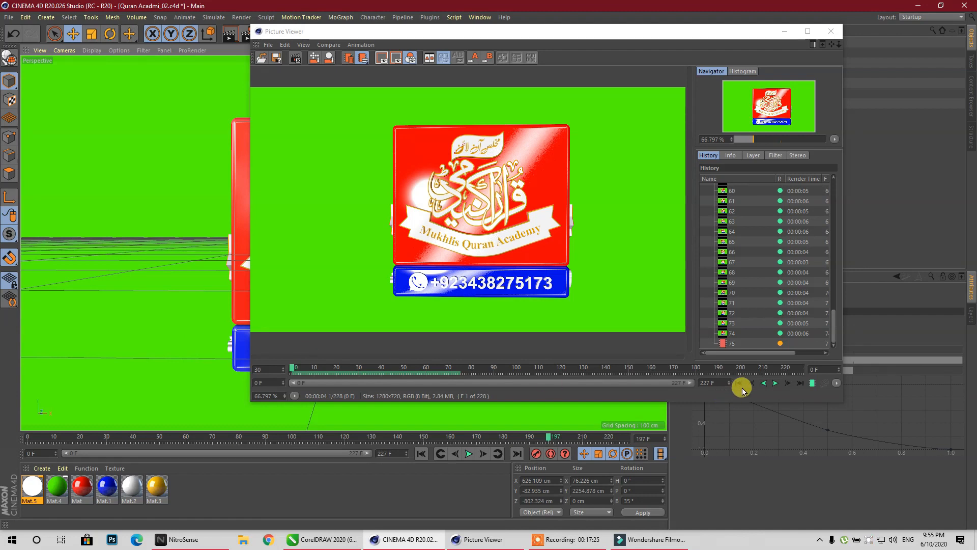
click(775, 383)
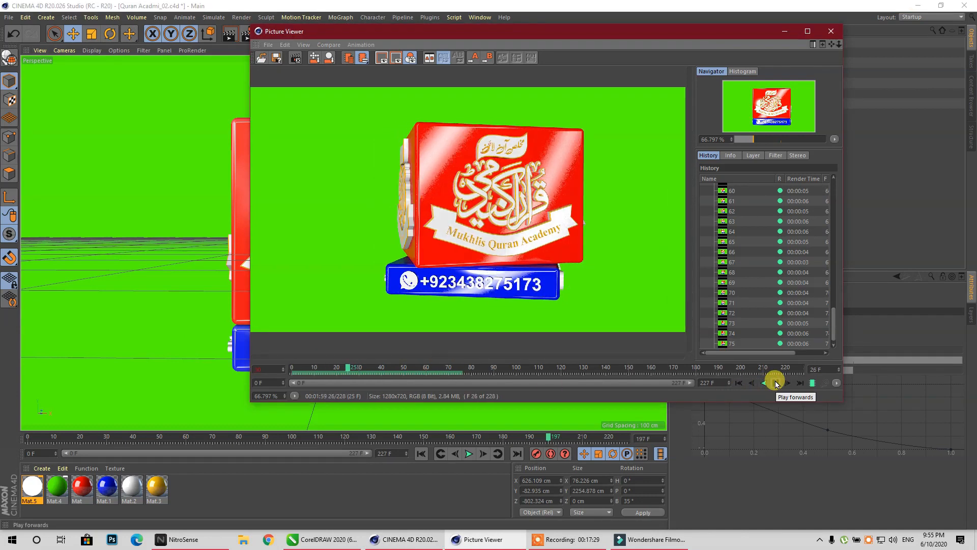
click(775, 383)
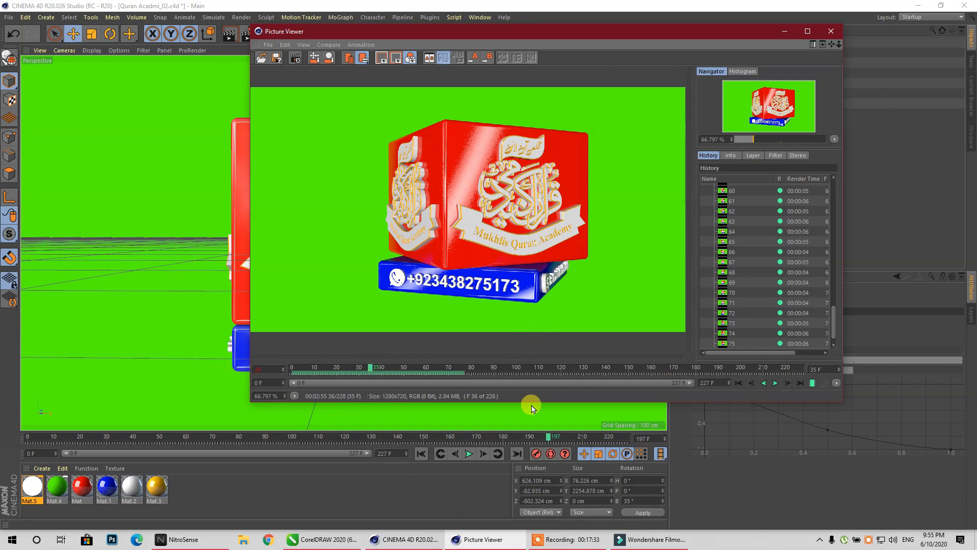
Switch back to Filmora9, cancel the running export, and close the export window and the program
click(647, 544)
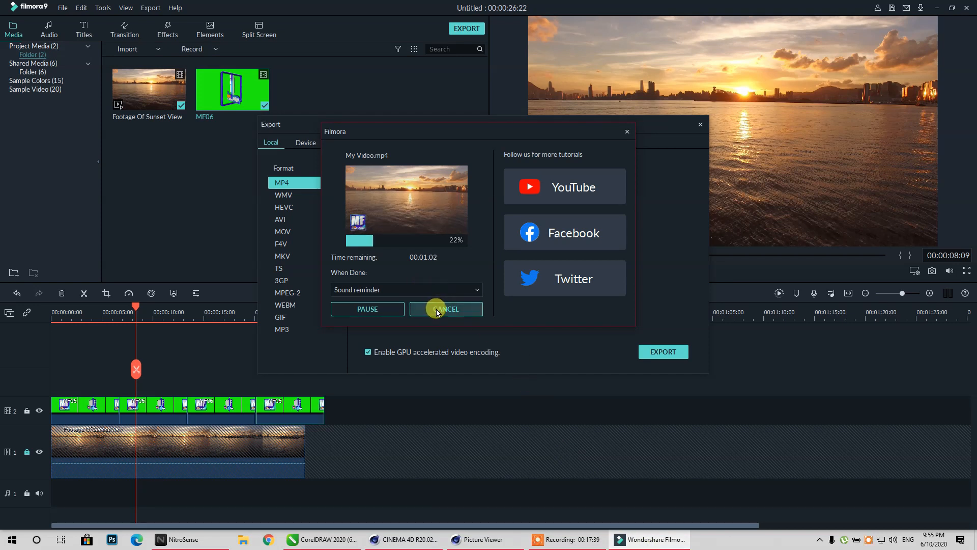
click(437, 311)
click(525, 230)
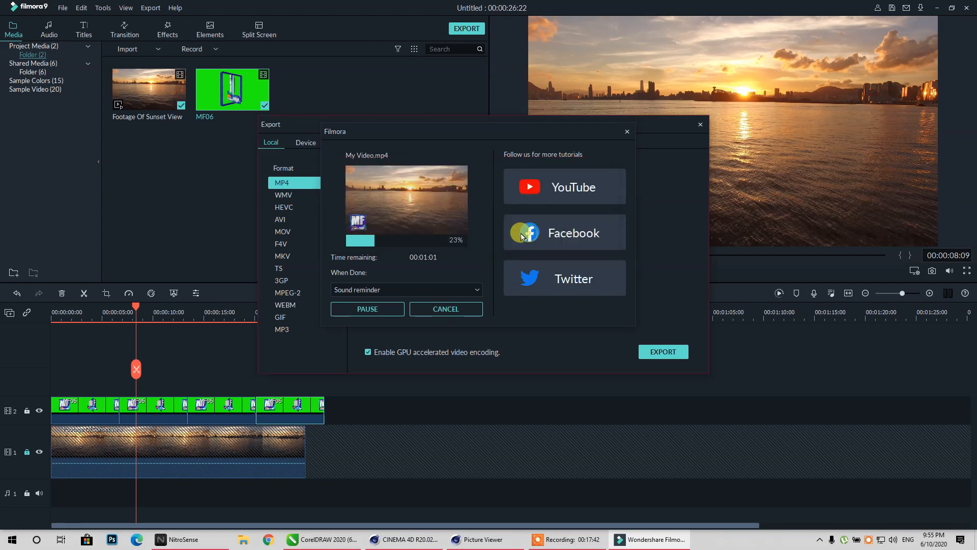
click(700, 125)
click(967, 9)
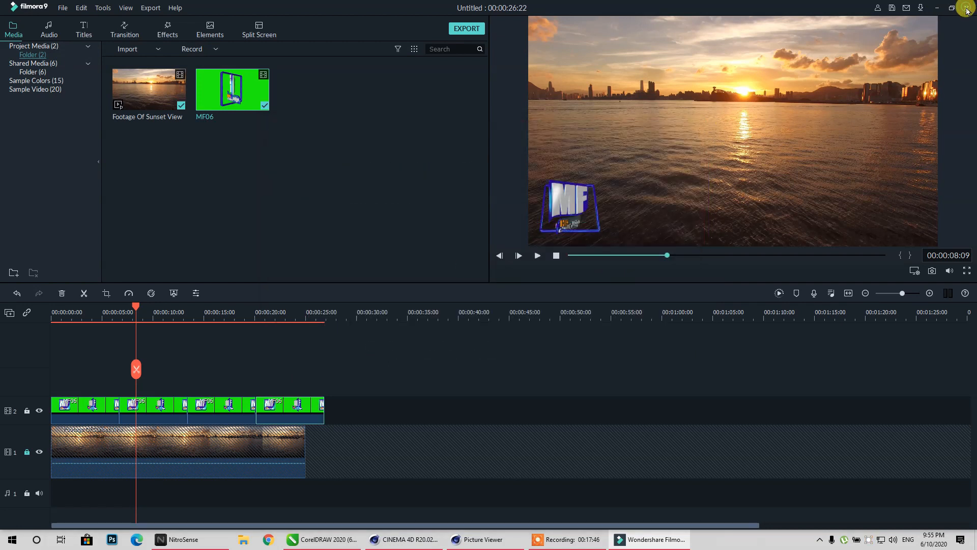
click(520, 272)
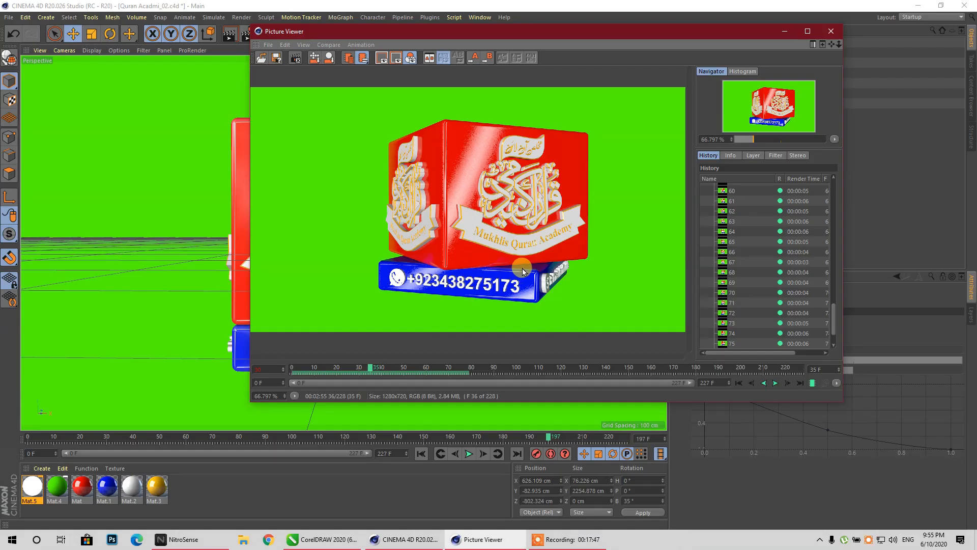
click(808, 33)
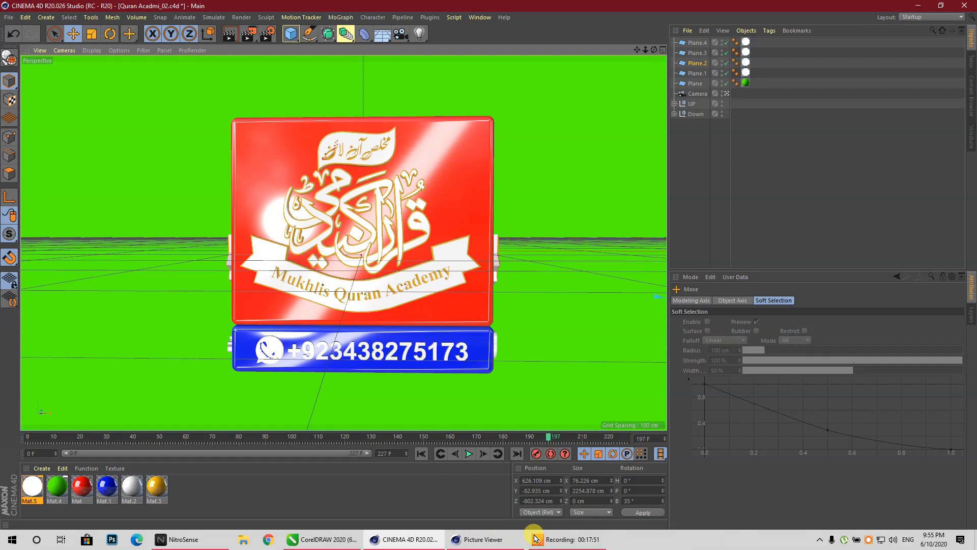
click(560, 538)
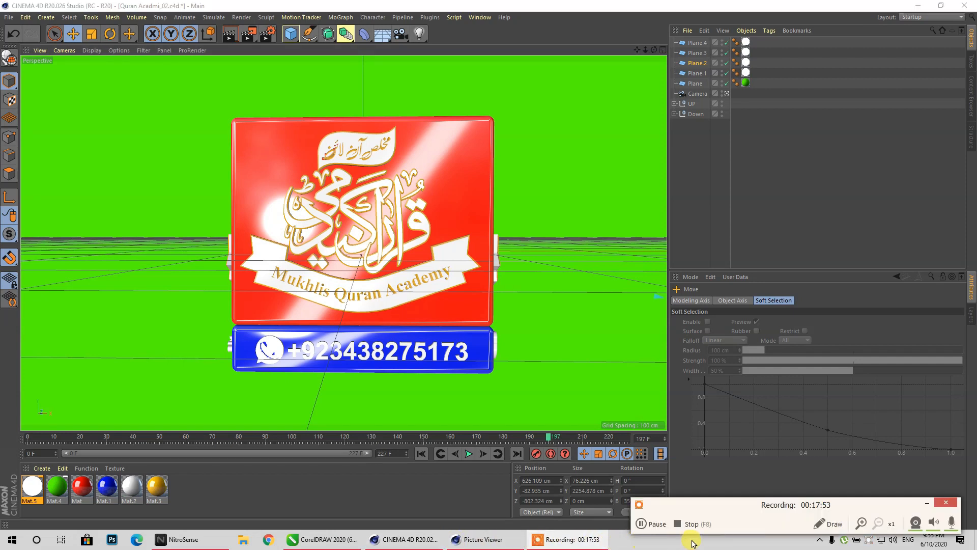